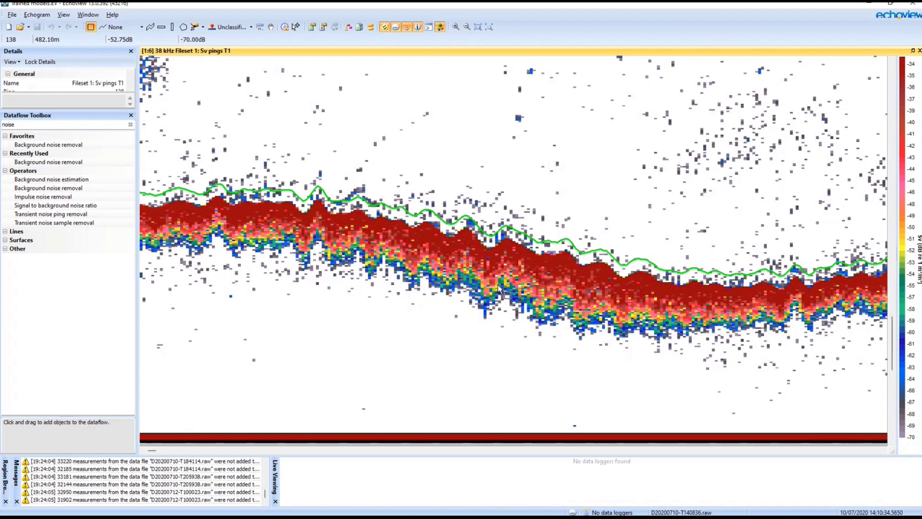
Examine how the best bottom candidate line follows the seabed beneath the fish schools near the start and end of the 38 kHz echogram
key("Right")
key("Right")
left_click_drag(635, 260, 614, 340)
key("Right")
left_click_drag(301, 208, 510, 367)
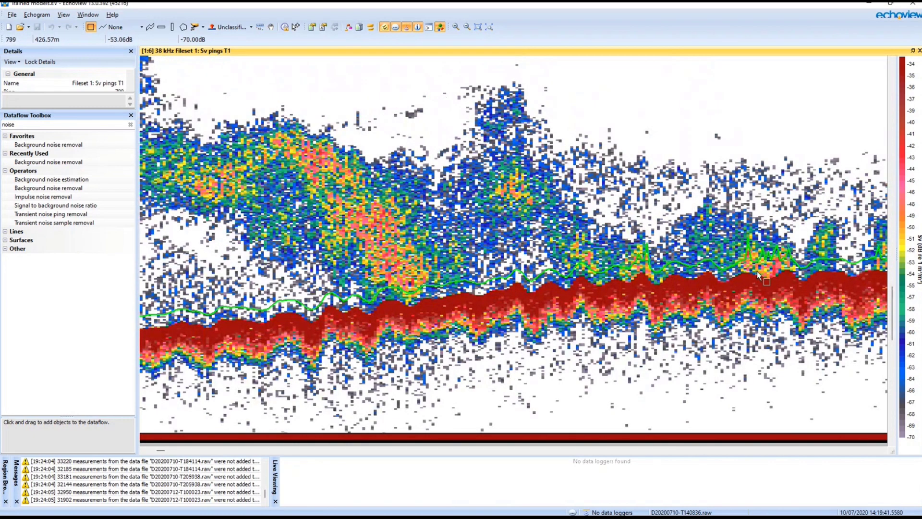
key("Right")
left_click_drag(601, 261, 366, 290)
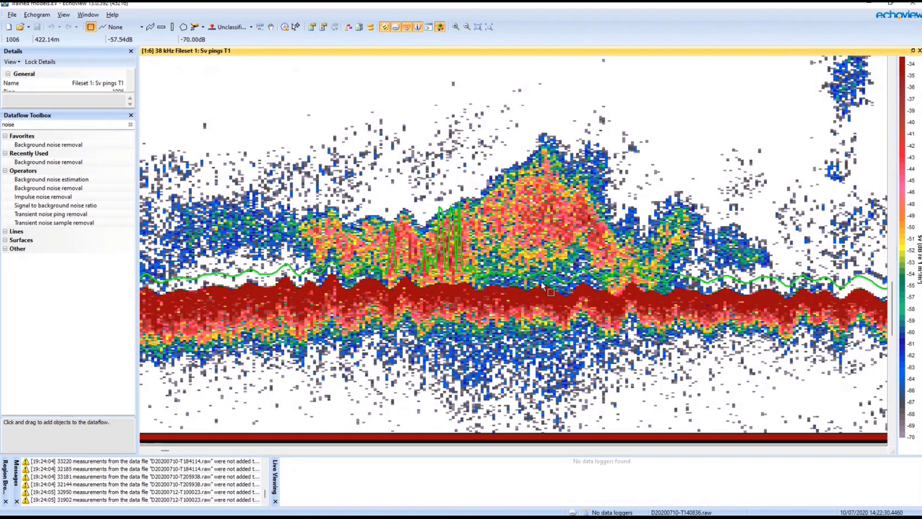
key("Right")
key("Right")
left_click_drag(646, 307, 439, 317)
scroll(439, 317, "down", 5)
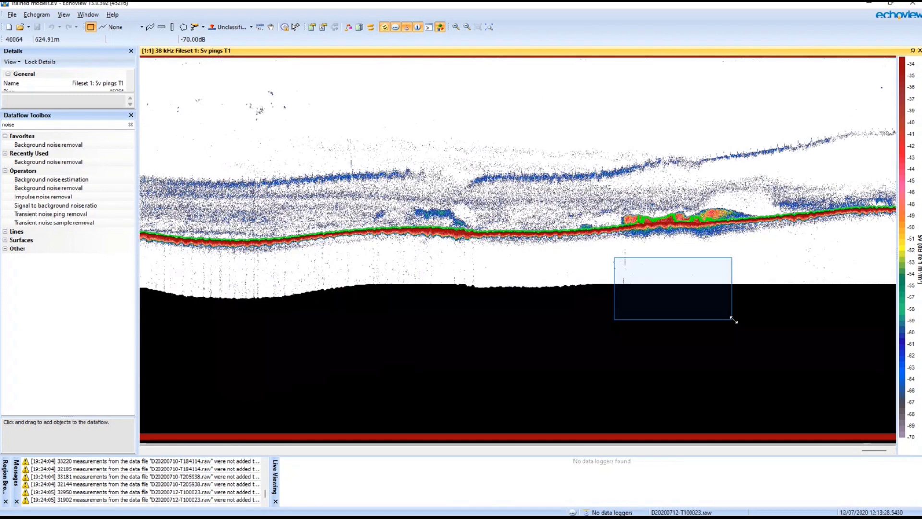
left_click_drag(620, 198, 742, 239)
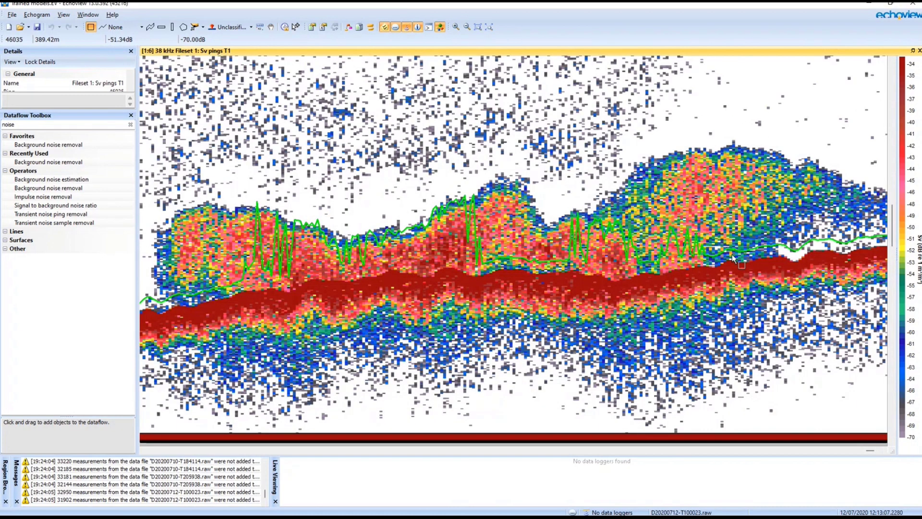
Set the backstep discrimination level of the best bottom candidate line pick to -35 dB
right_click(502, 259)
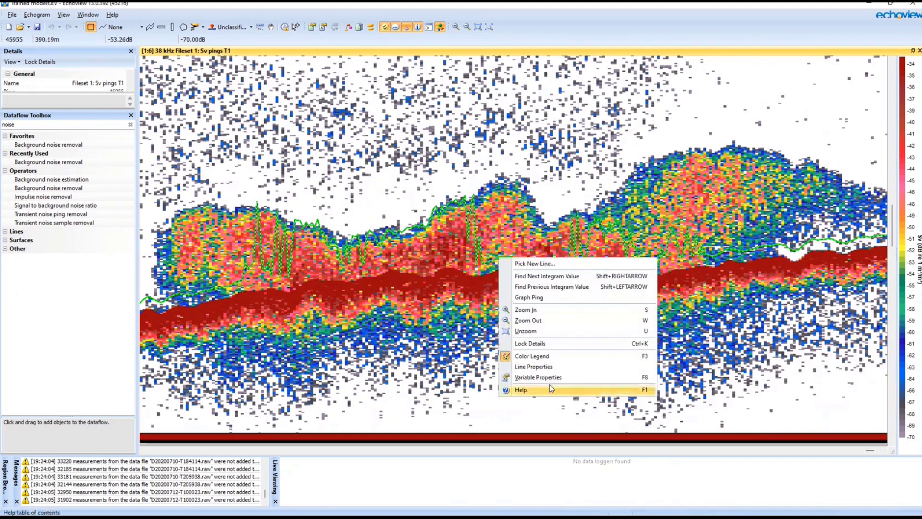
left_click(543, 366)
left_click_drag(597, 222, 598, 143)
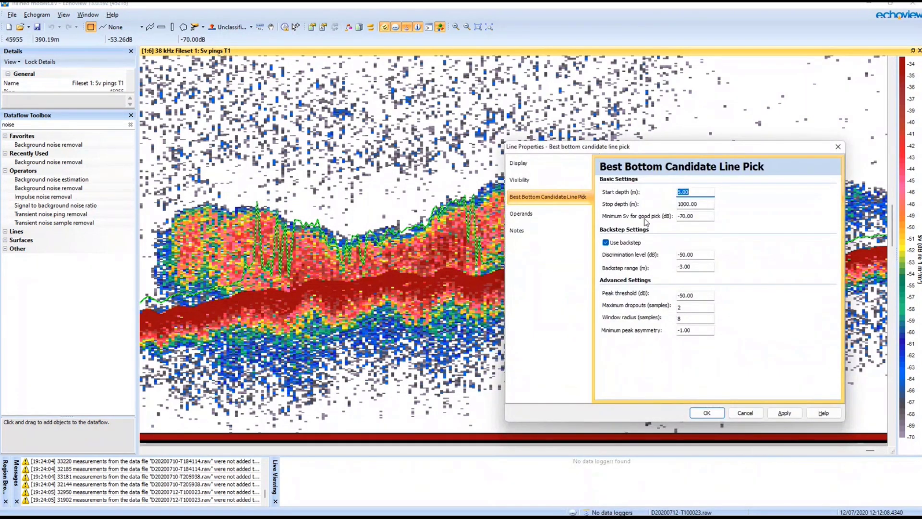
left_click_drag(647, 149, 457, 298)
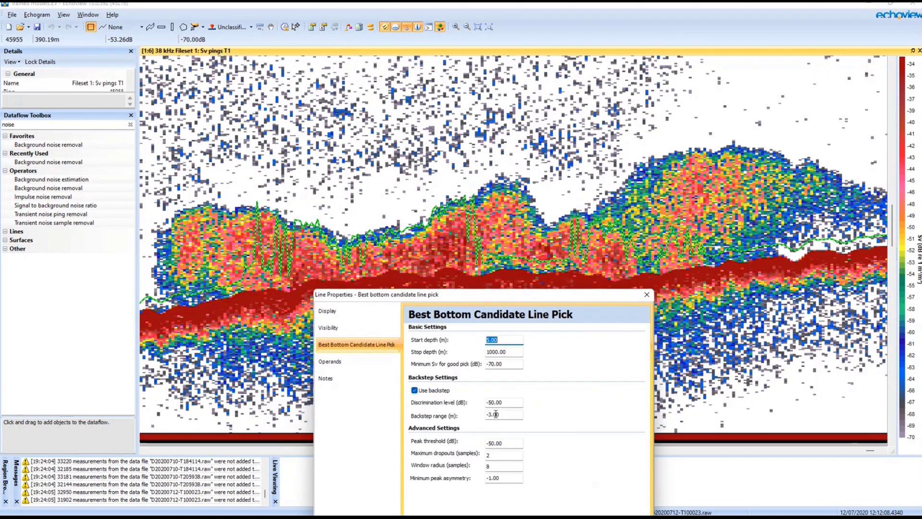
key("Tab")
key("Tab")
key("Tab")
key("Tab")
type("-35")
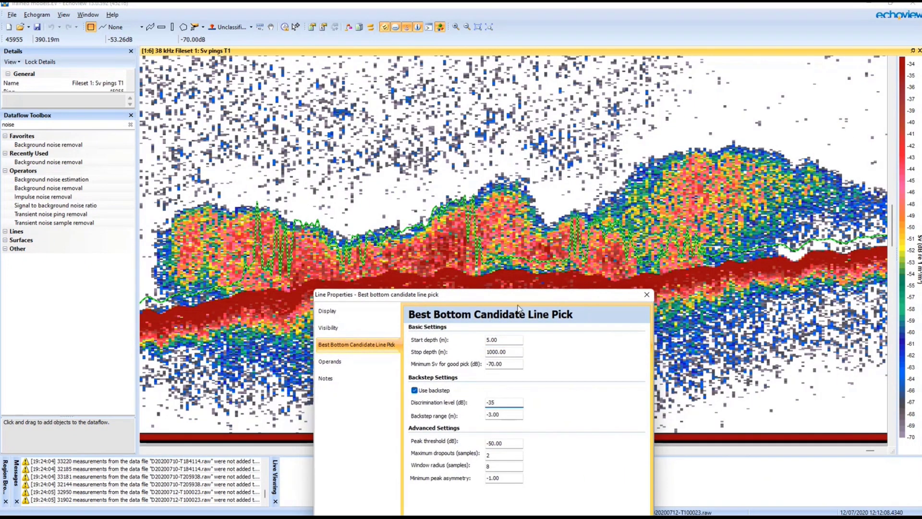
left_click_drag(528, 295, 702, 145)
left_click(690, 410)
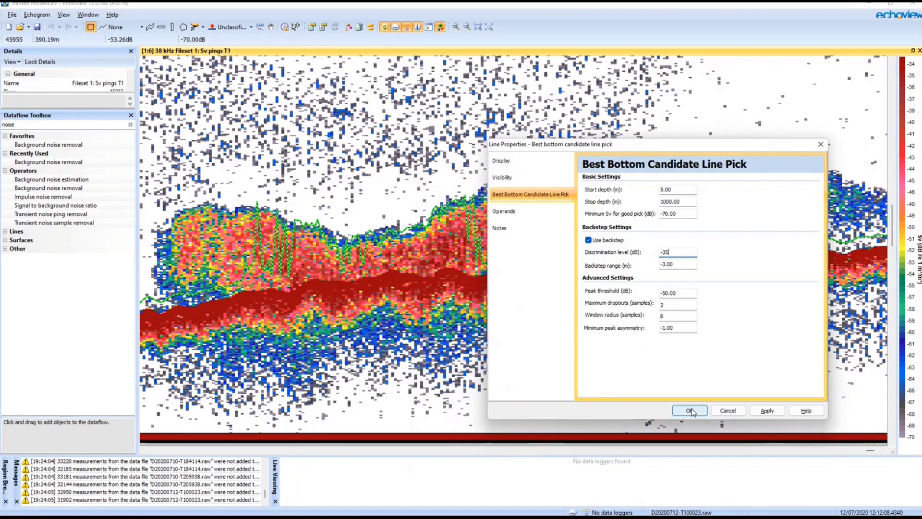
Check the re-picked bottom line along the seabed, compare it with the earlier pick, and undo the discrimination level change
left_click_drag(392, 275, 502, 309)
scroll(264, 345, "left", 10)
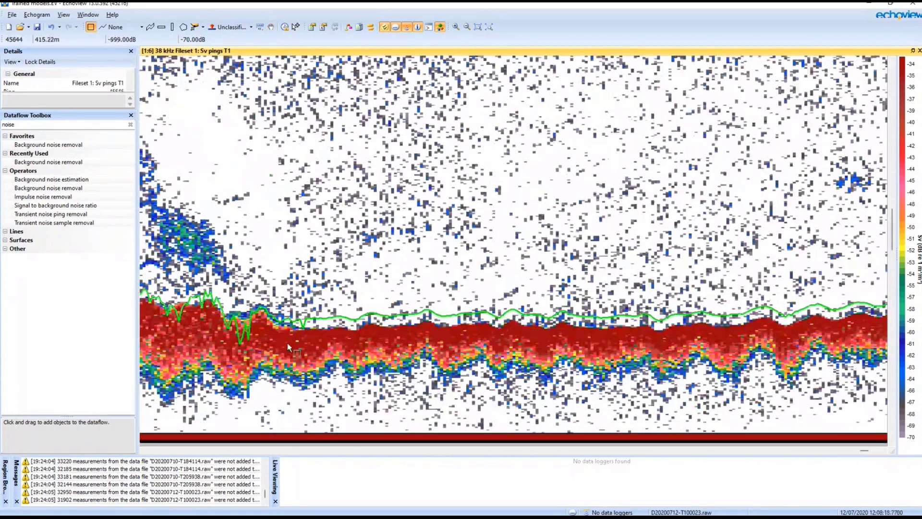
left_click_drag(288, 346, 523, 343)
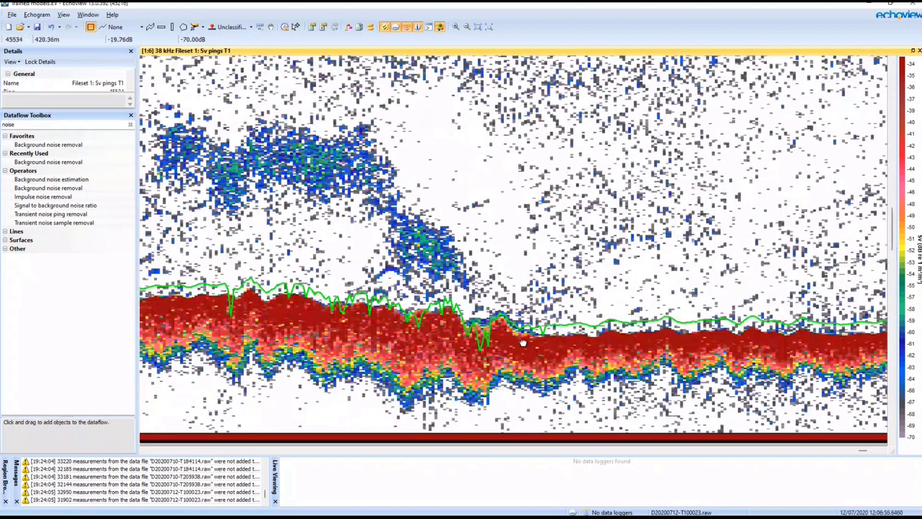
left_click_drag(197, 324, 277, 336)
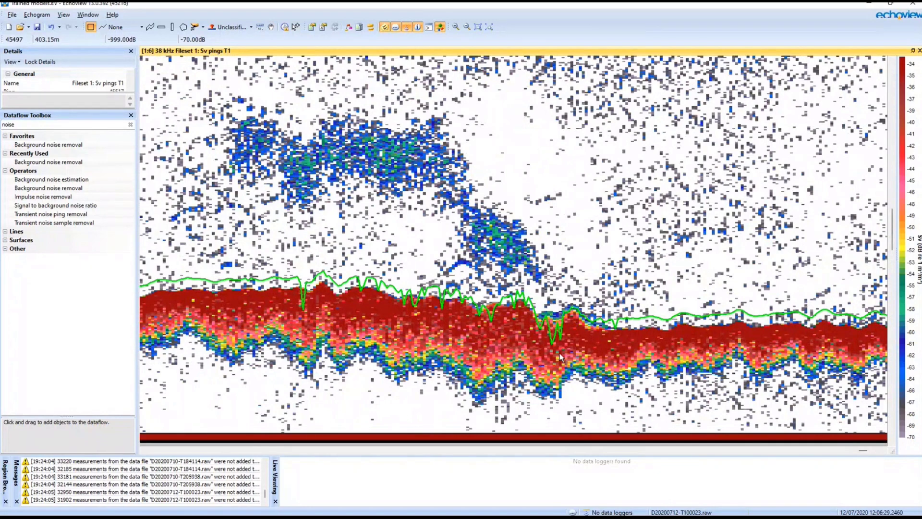
key("ctrl+z")
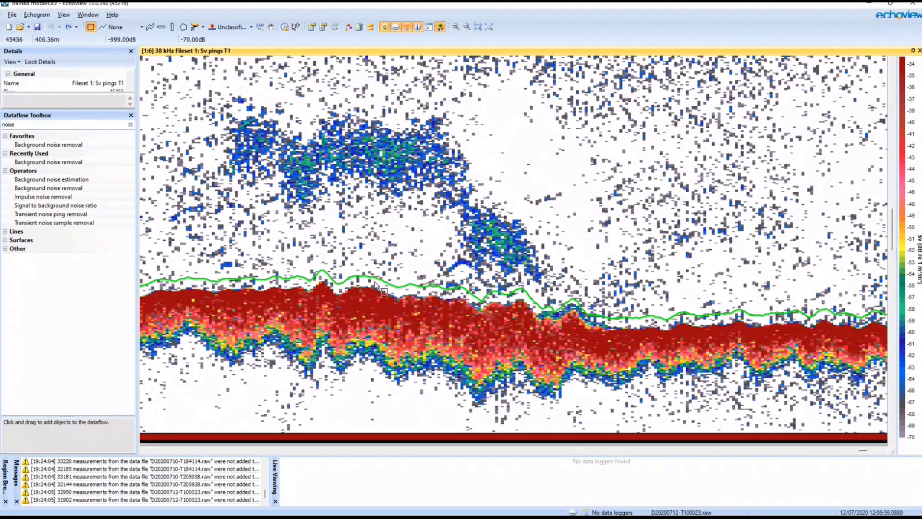
key("ctrl+y")
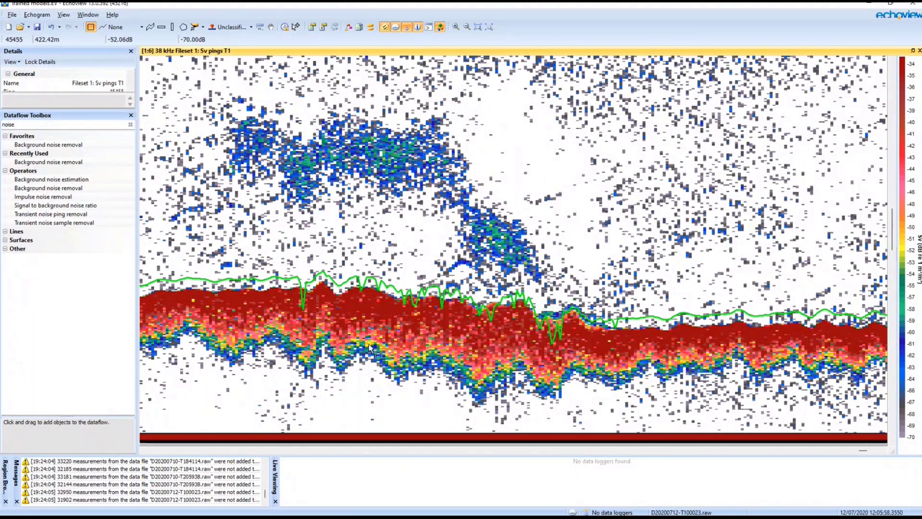
key("ctrl+z")
Show the Trained model bottom exclusion line on the Sv pings echogram alongside the best bottom candidate line pick
left_click_drag(677, 403, 231, 360)
left_click_drag(502, 163, 90, 254)
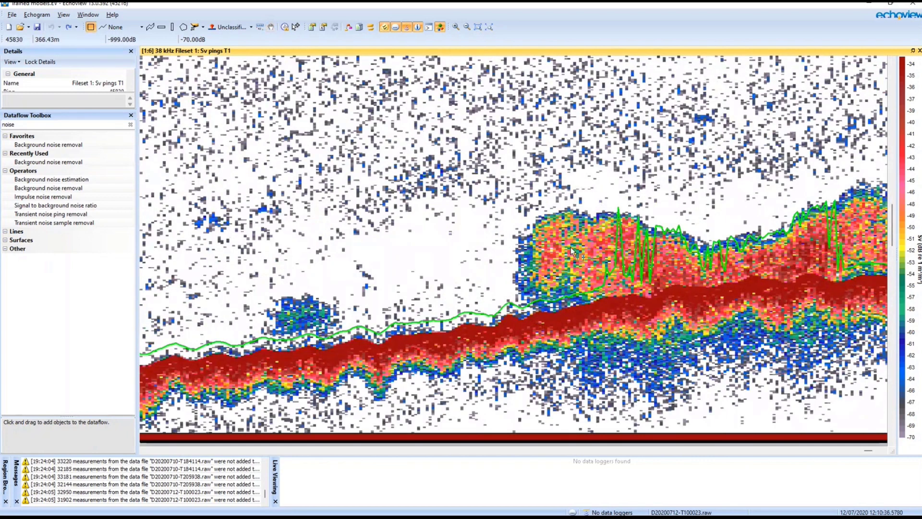
left_click_drag(572, 250, 360, 234)
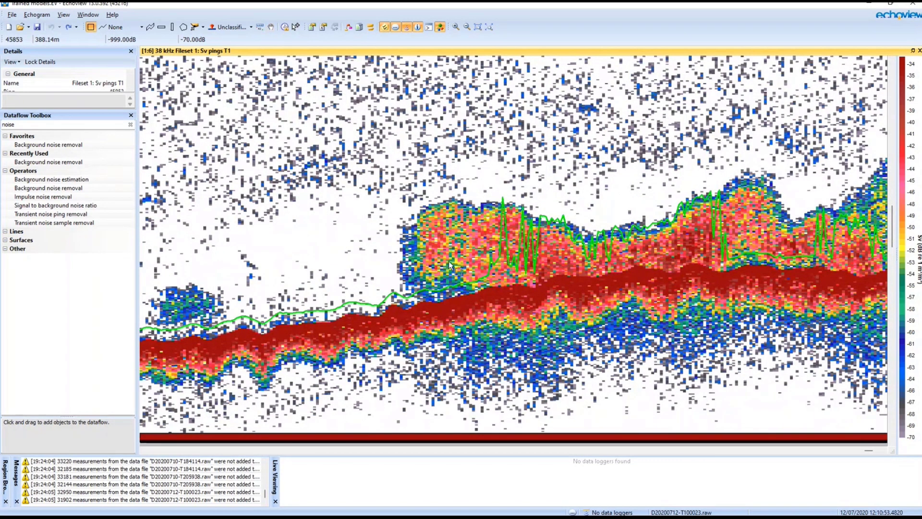
key("F8")
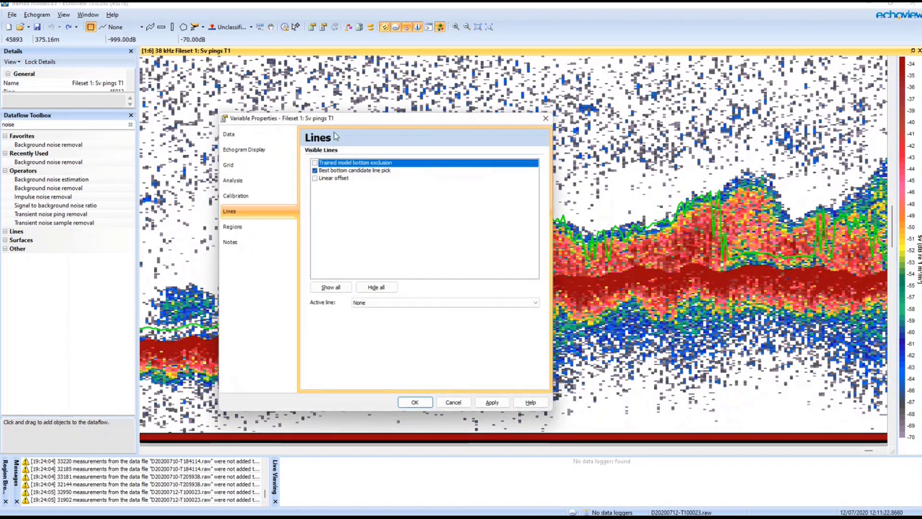
left_click(315, 164)
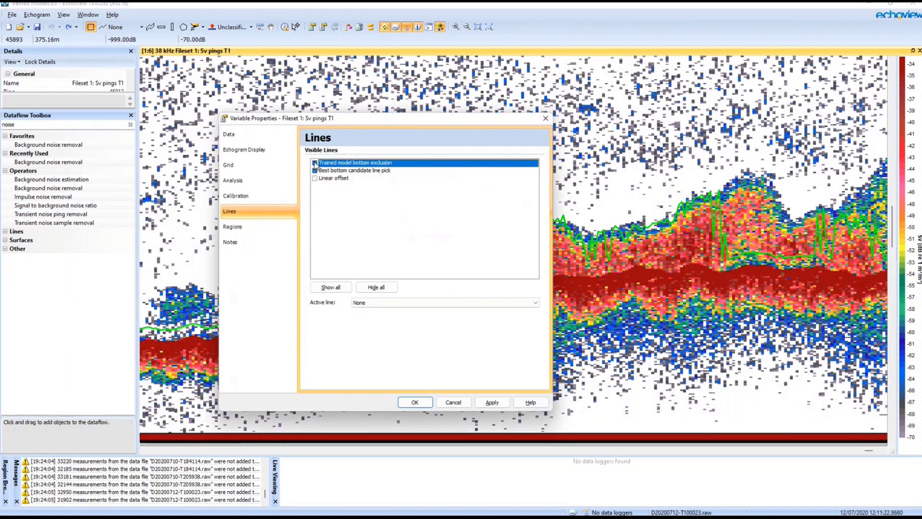
left_click(414, 403)
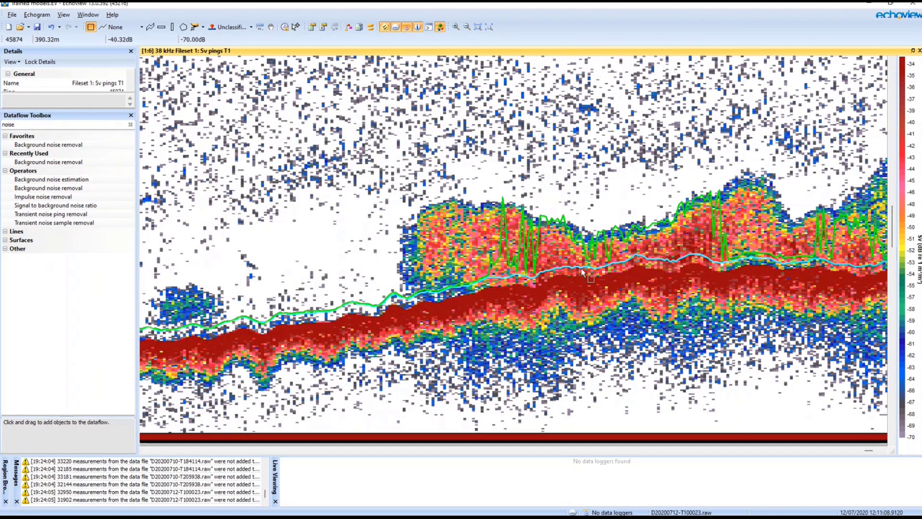
Compare the trained model line with the best bottom candidate line beneath the schools and, close up, along the clear seabed beyond them
mouse_move(712, 272)
left_mouse_down()
mouse_move(666, 290)
mouse_move(412, 267)
left_mouse_up()
left_click_drag(687, 257, 430, 269)
left_click_drag(572, 243, 449, 244)
left_click_drag(735, 204, 564, 232)
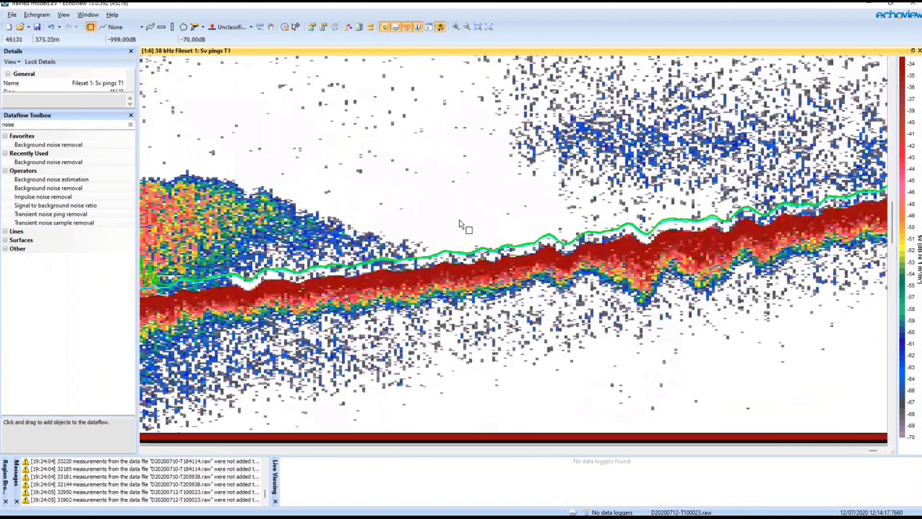
left_click_drag(471, 232, 544, 252)
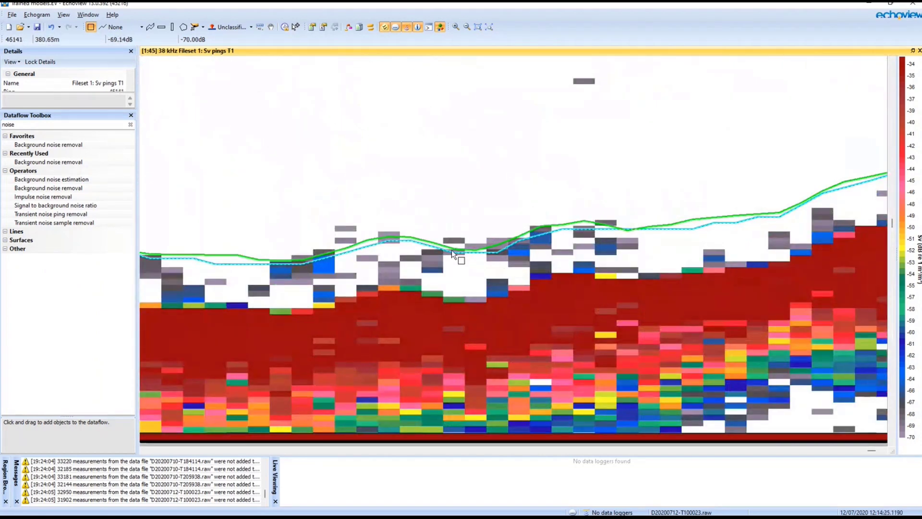
key("Right")
key("Right")
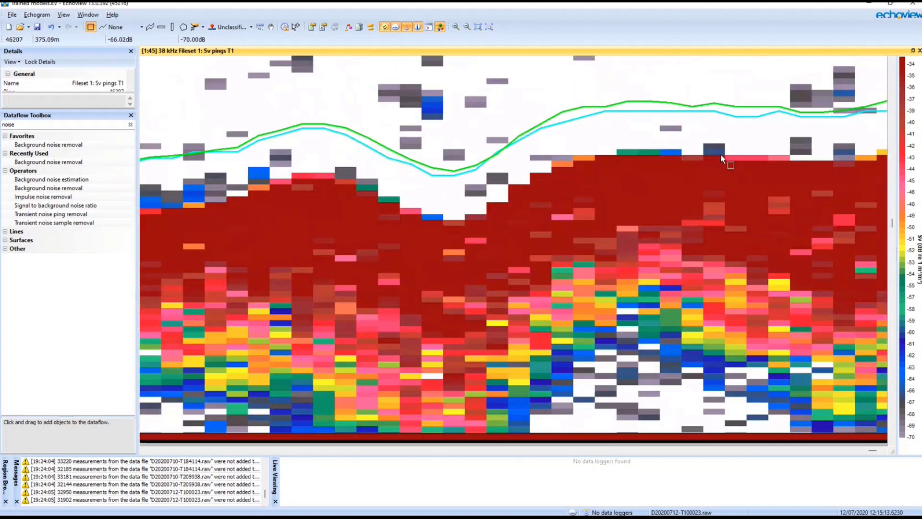
key("minus")
key("Left")
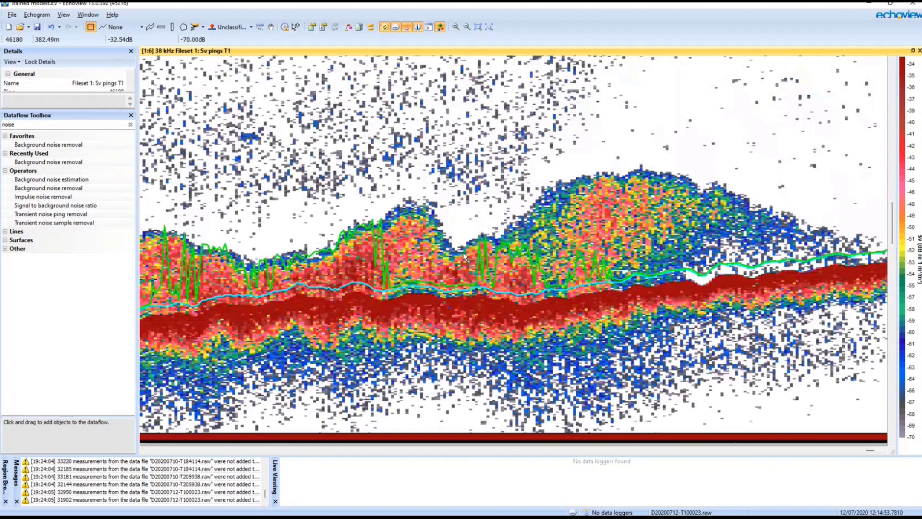
Compare the two bottom lines backward along the echogram, from the large schools to the earlier clear seabed
key("Left")
key("Left")
key("Left")
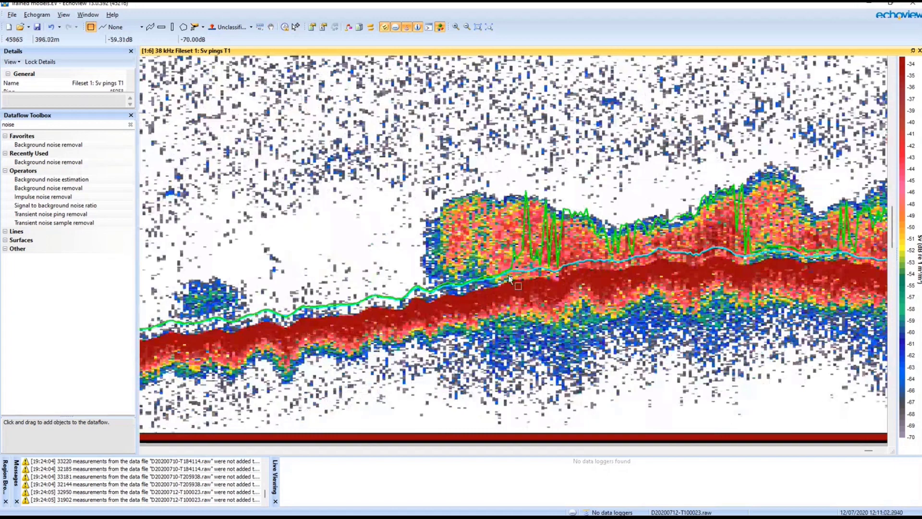
key("Left")
key("Left")
key("Left")
key("Left")
key("Left")
key("Left")
left_click_drag(349, 316, 533, 297)
key("Left")
left_click_drag(366, 280, 367, 297)
key("Left")
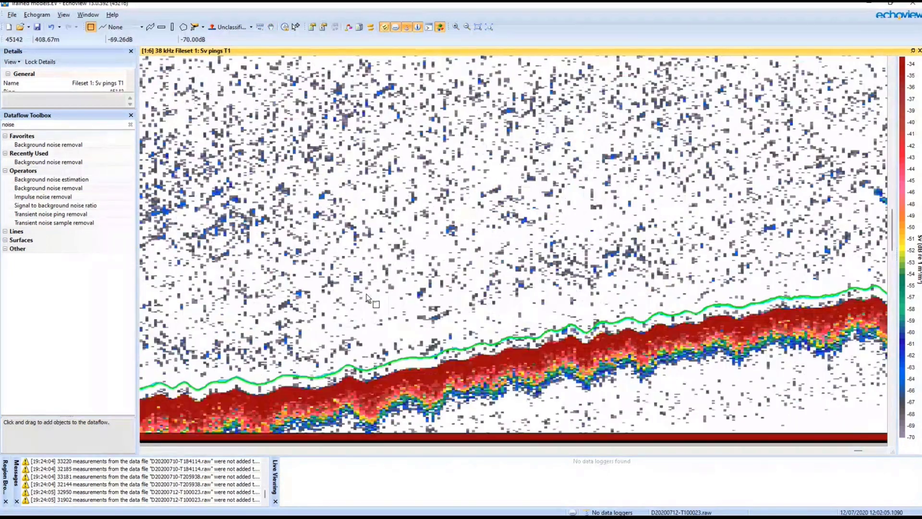
Examine both bottom lines beneath the schools near the start of the dataset
key("1")
key("Left")
key("Left")
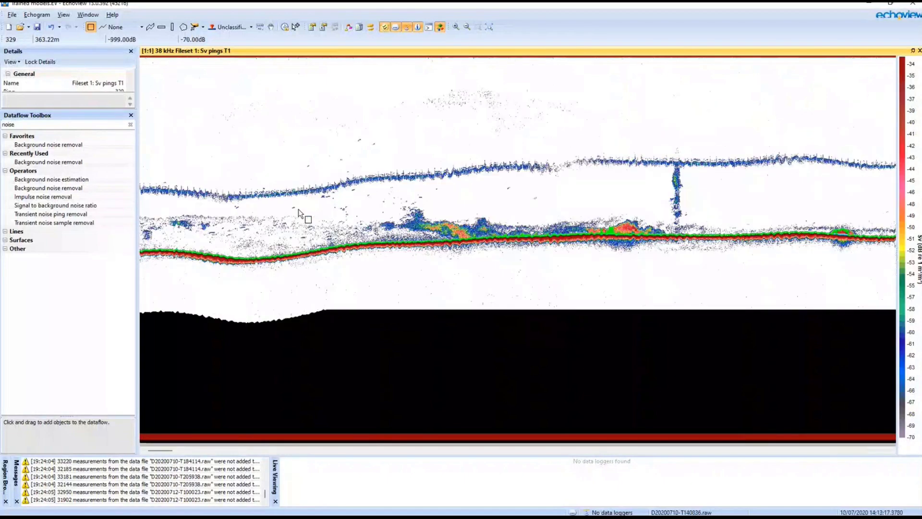
left_click_drag(402, 204, 510, 258)
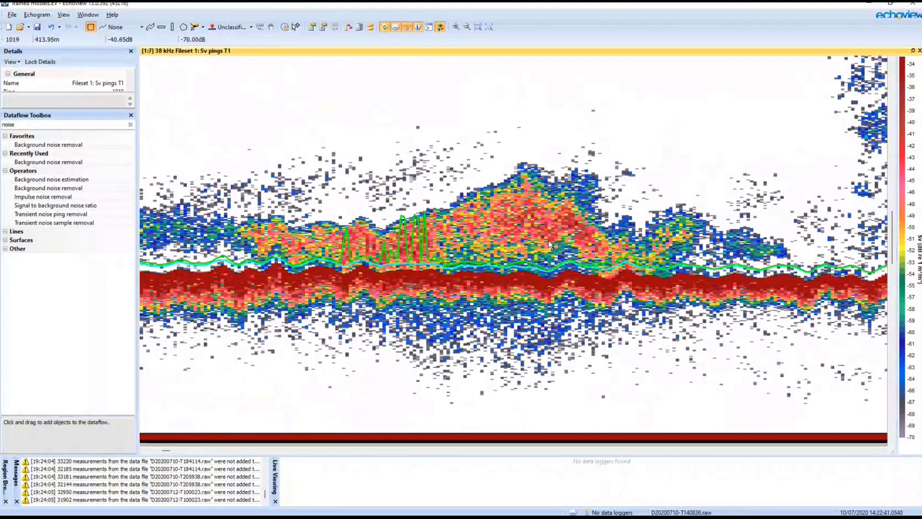
key("Right")
key("Right")
key("Right")
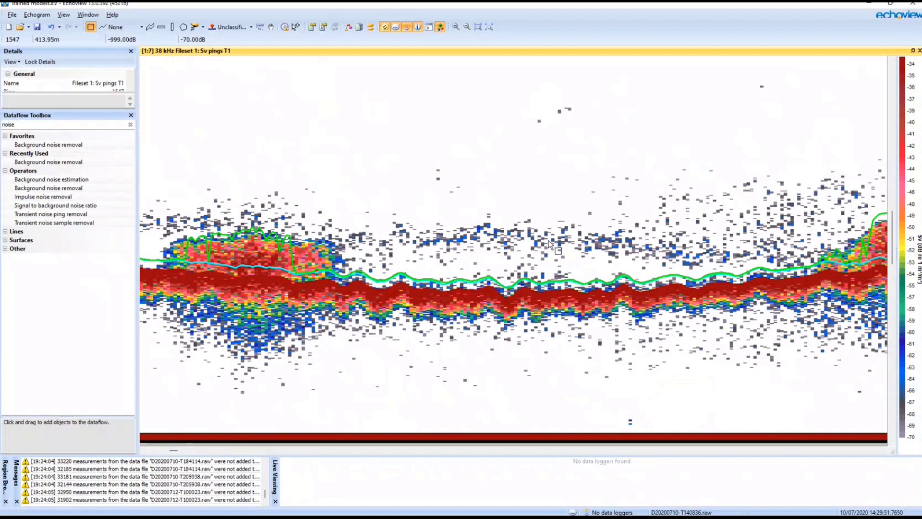
left_click_drag(199, 316, 392, 351)
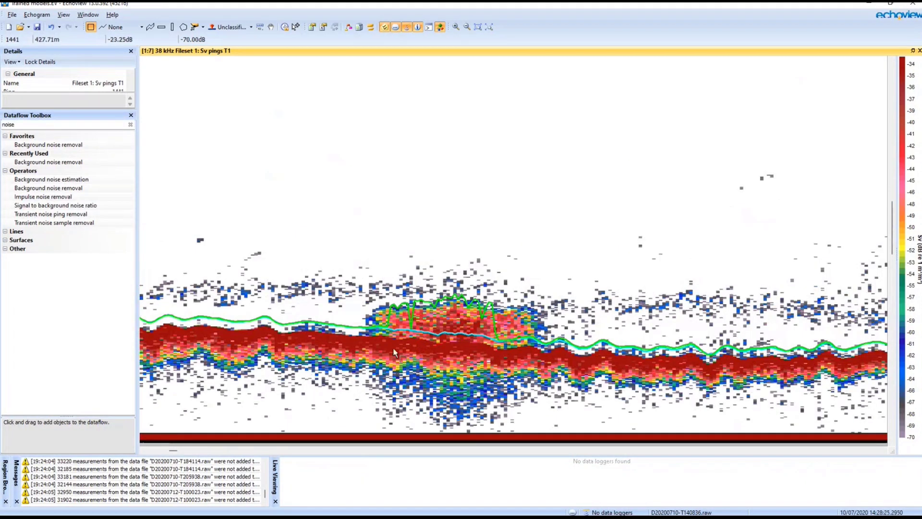
Set the Sv pings analysis to exclude data above the Linear offset line and check that line in the visible lines list
double_click(355, 328)
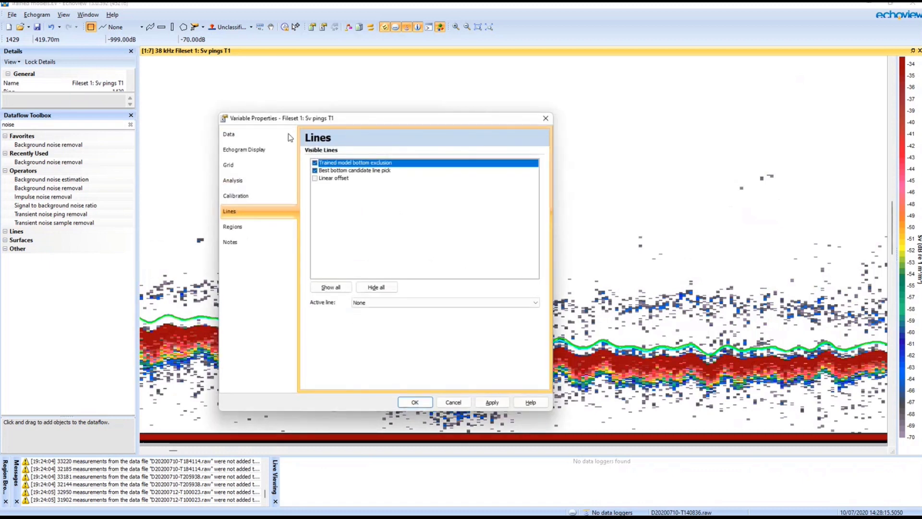
left_click(253, 178)
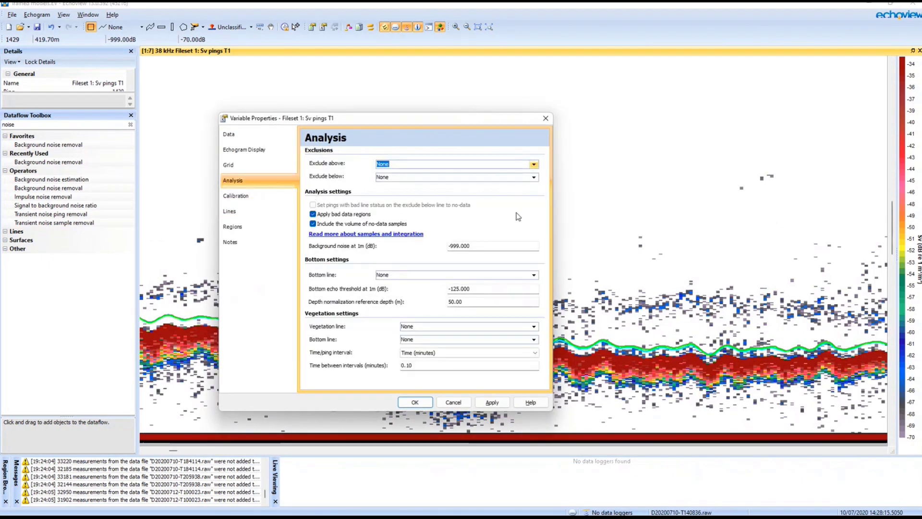
left_click(533, 164)
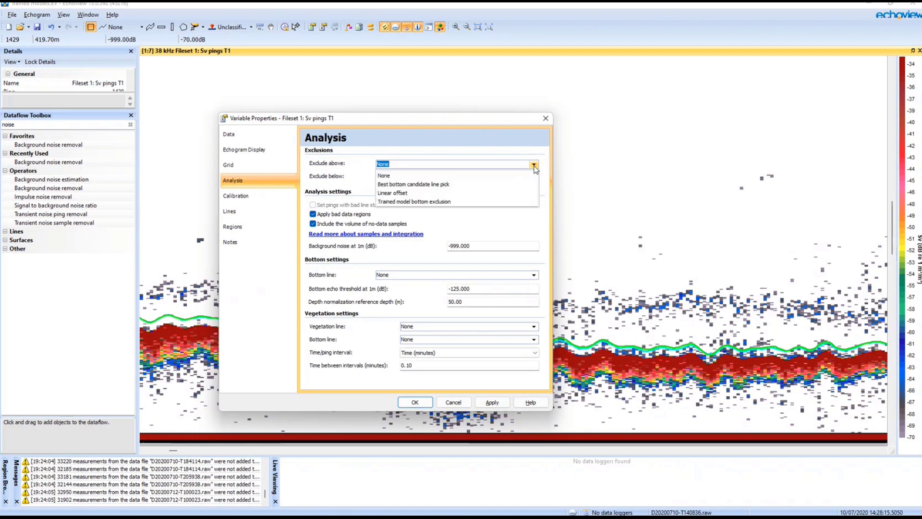
left_click(394, 193)
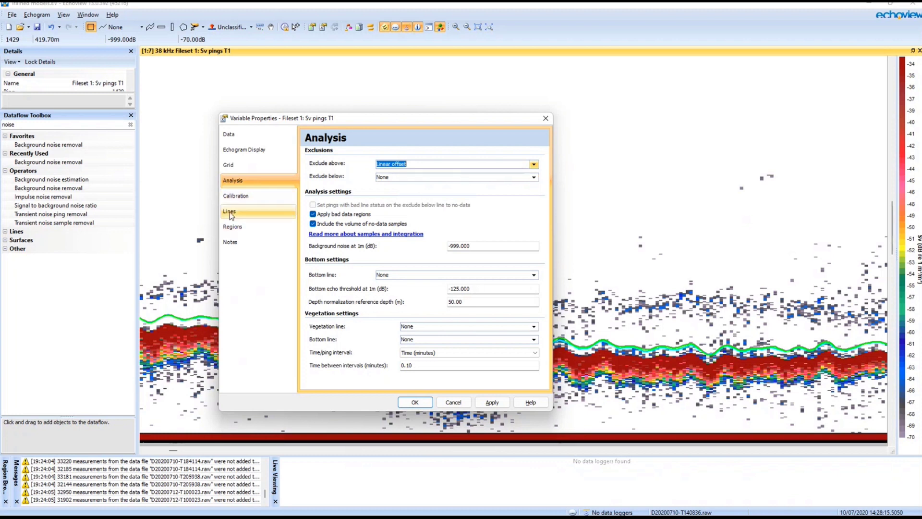
left_click(244, 229)
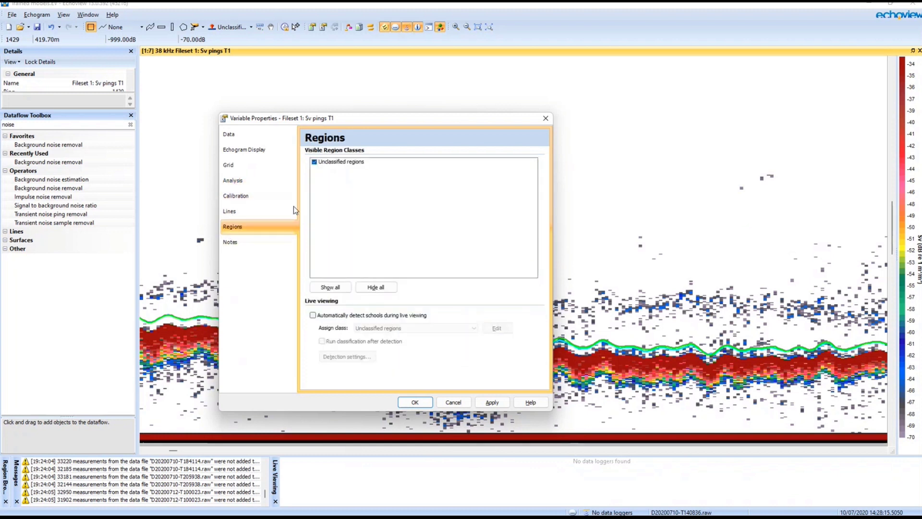
left_click(230, 211)
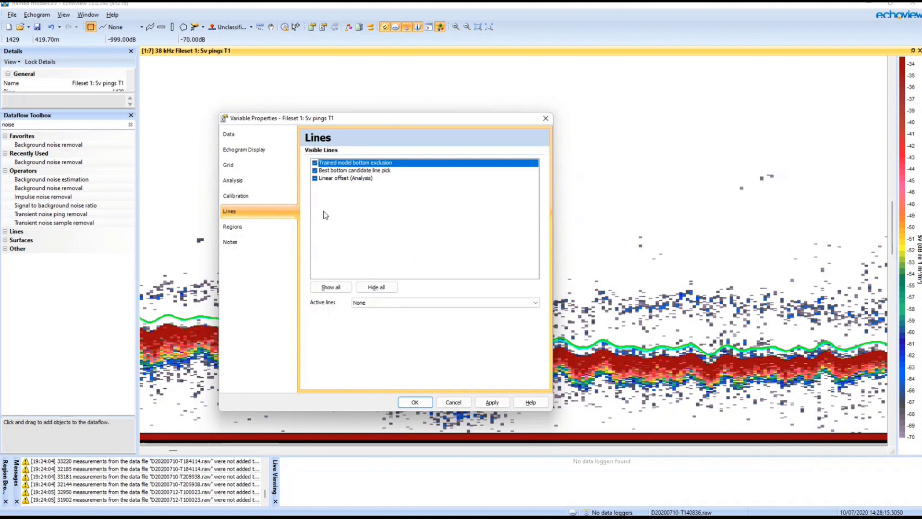
Set the analysis to exclude data below the Trained model bottom exclusion line, check the integram display settings and apply the changes
left_click(258, 181)
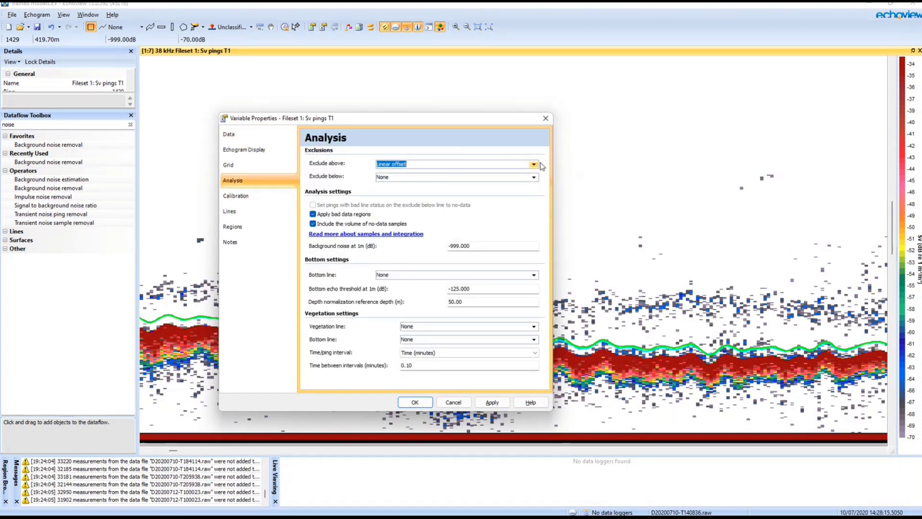
left_click(533, 178)
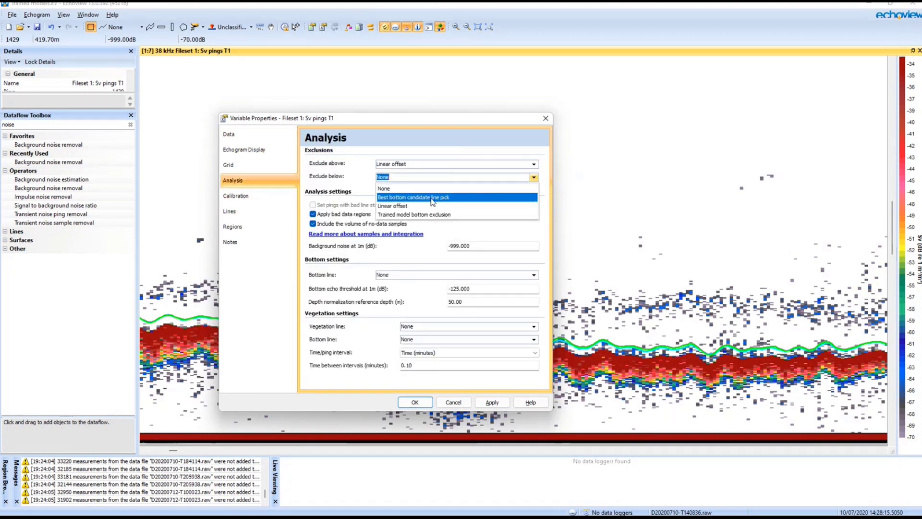
left_click(432, 214)
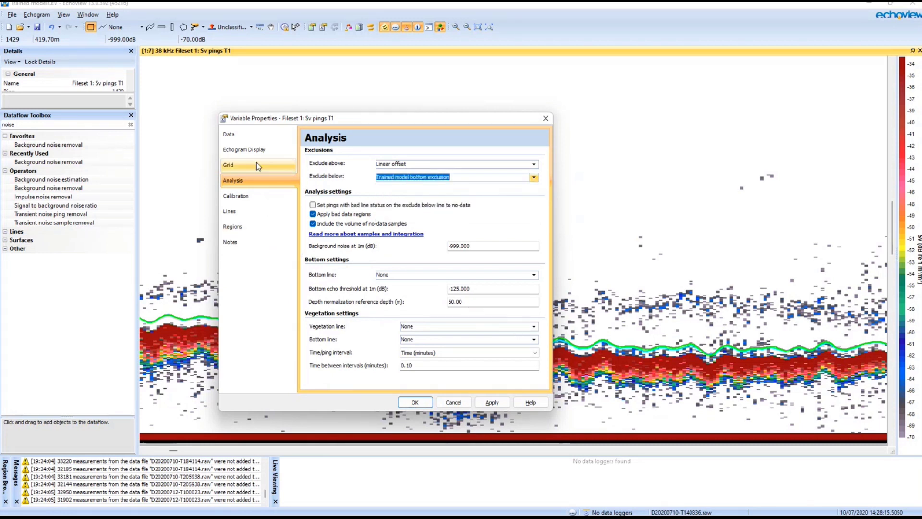
left_click(241, 148)
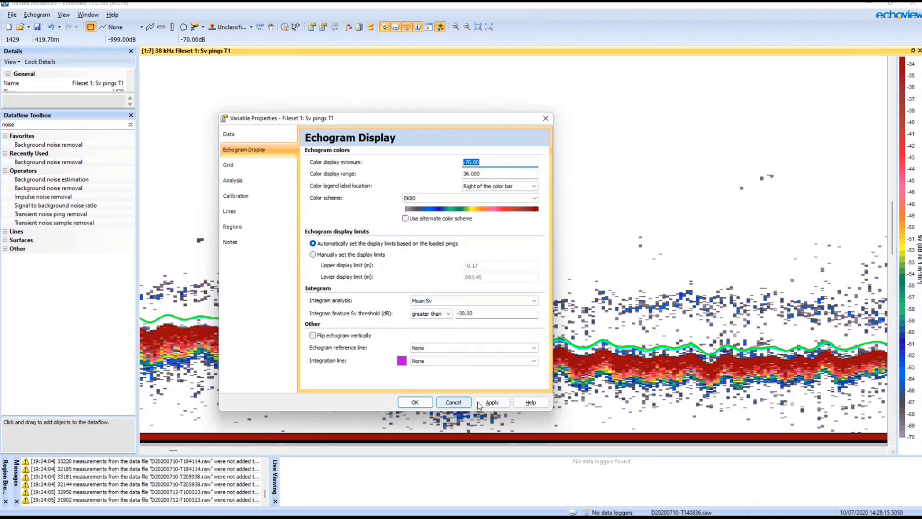
left_click(500, 402)
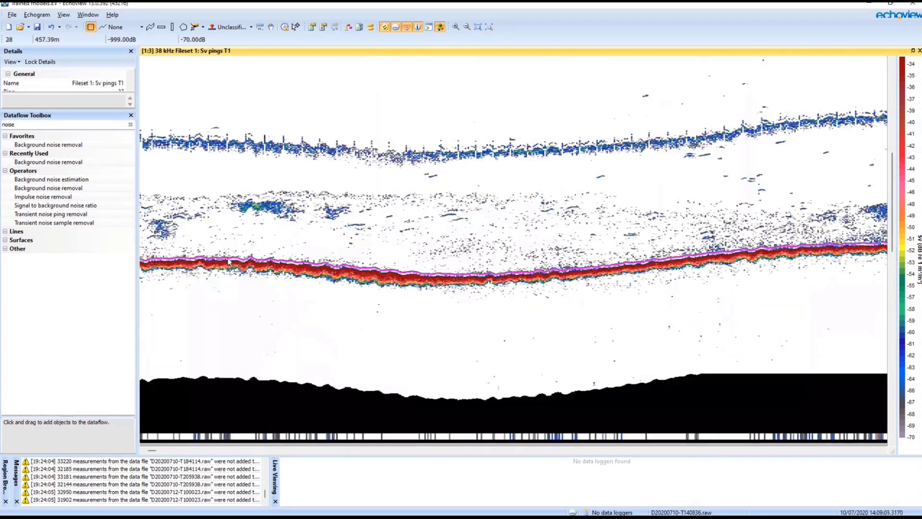
Hide the Best bottom candidate line pick on the echogram, keeping the two analysis lines shown close up at the seabed
scroll(228, 262, "up", 4)
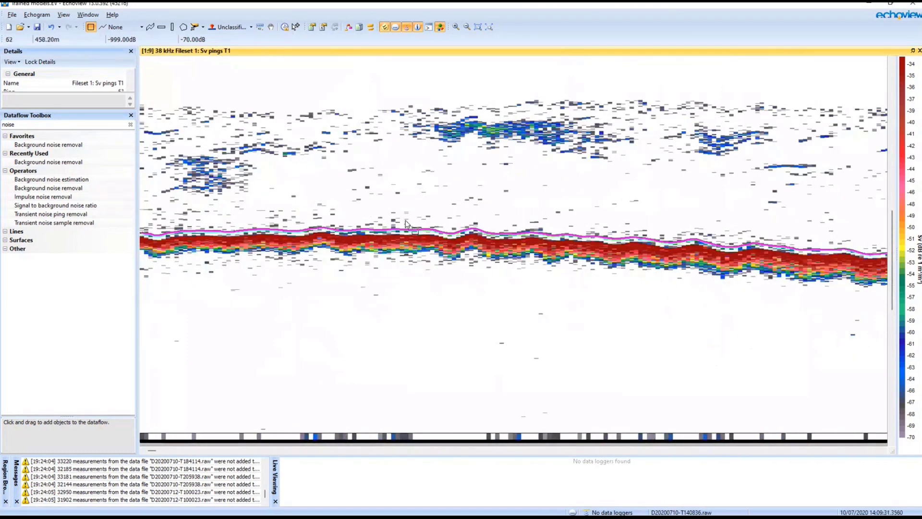
scroll(379, 231, "up", 5)
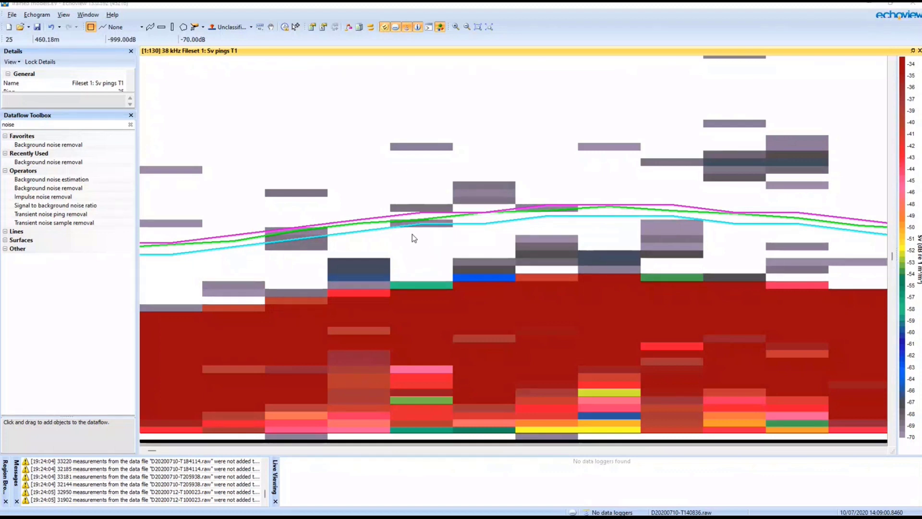
double_click(412, 237)
left_click(232, 211)
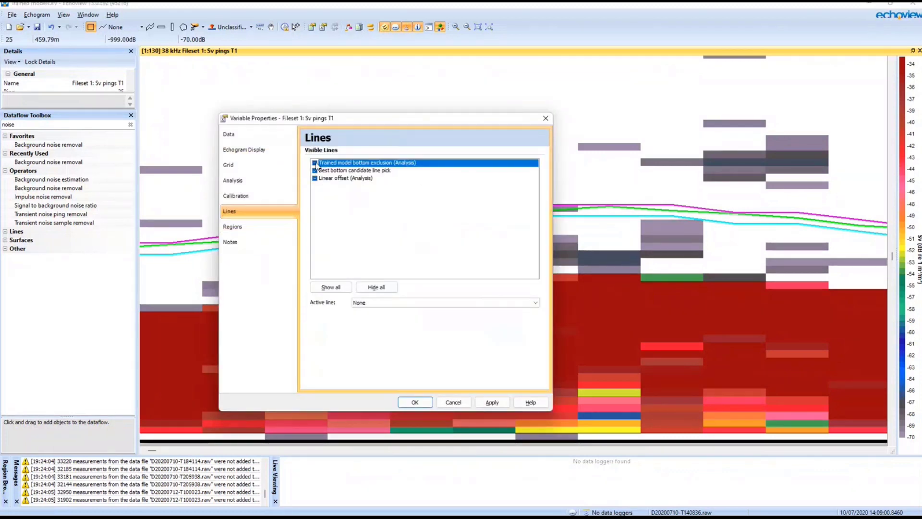
left_click(315, 170)
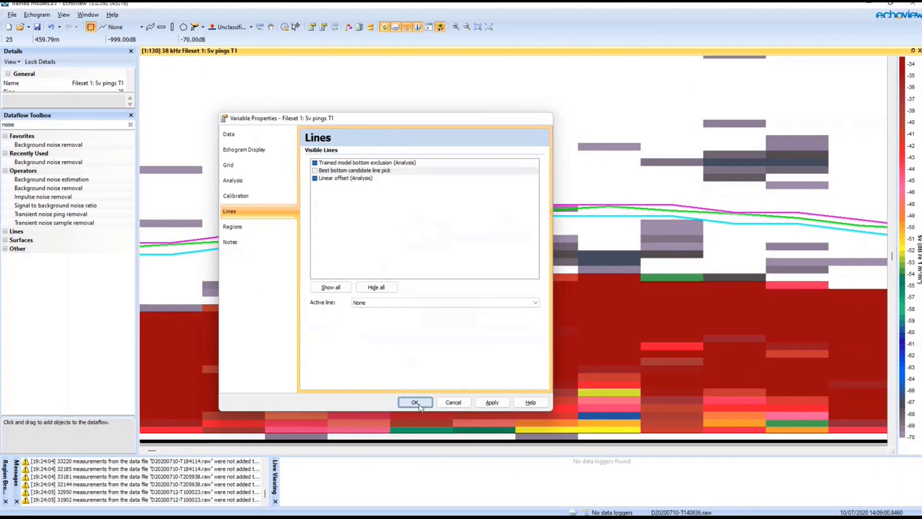
left_click(415, 402)
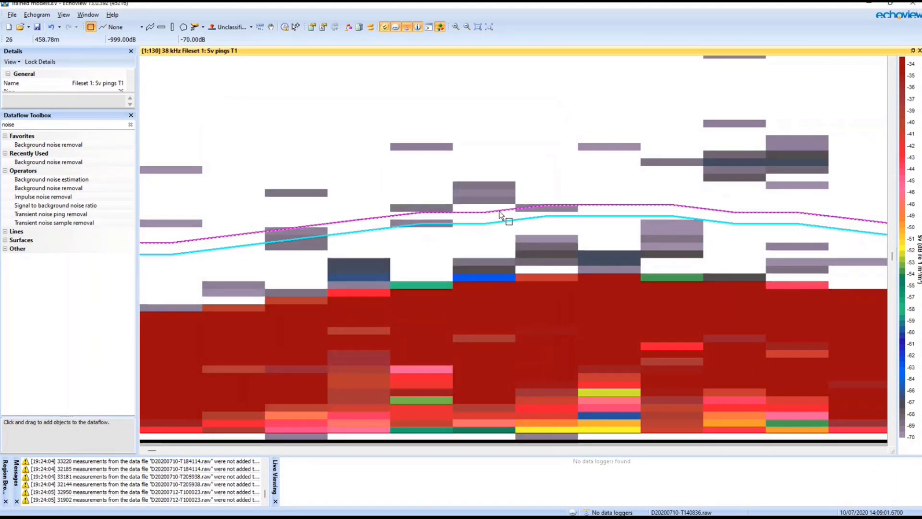
Find the next integram value and examine the two exclusion lines where they pass through the school on the seabed
left_click(500, 210)
right_click(501, 151)
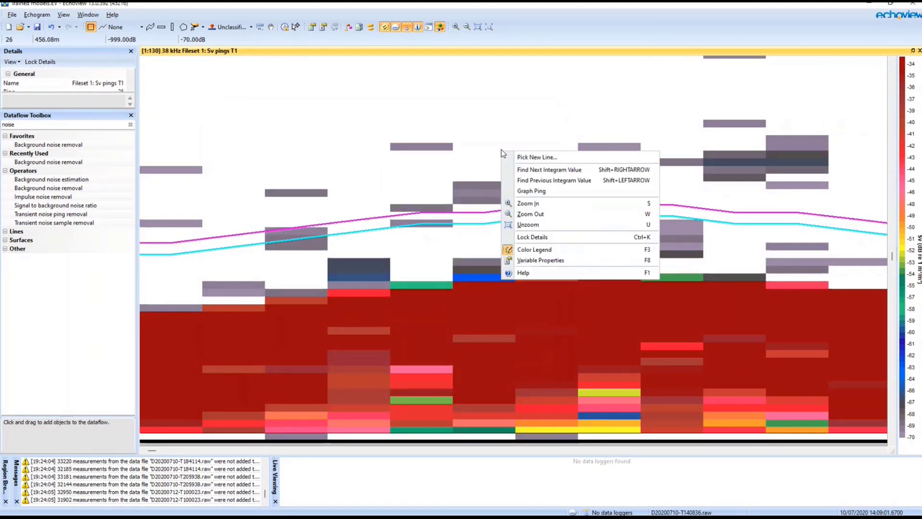
left_click(599, 171)
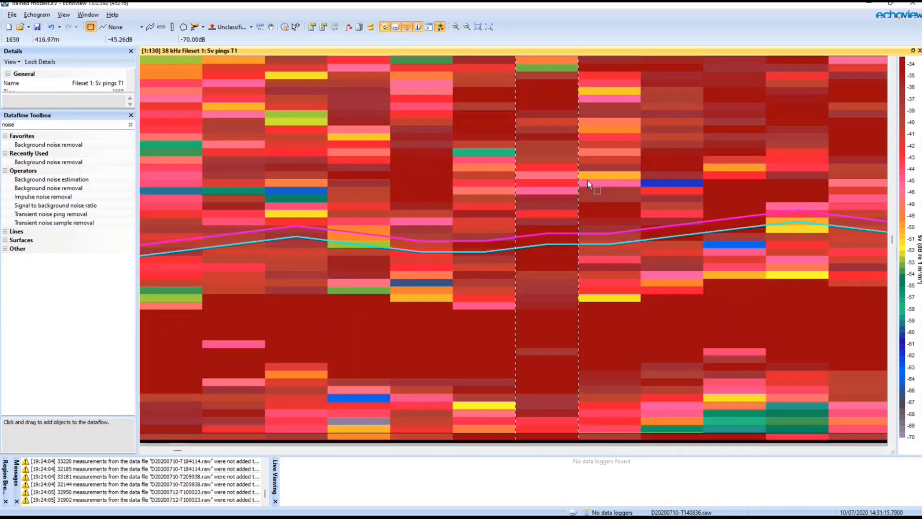
scroll(587, 180, "down", 3)
left_click_drag(634, 257, 533, 276)
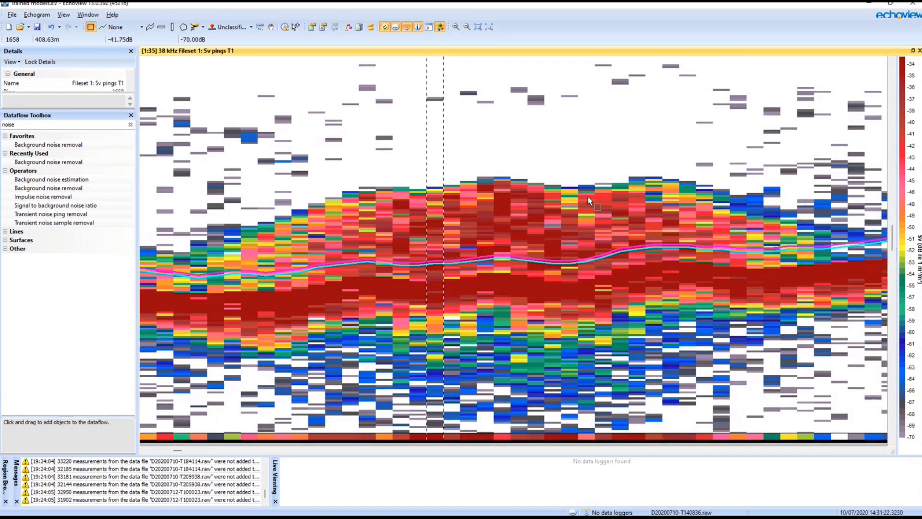
left_click(437, 263)
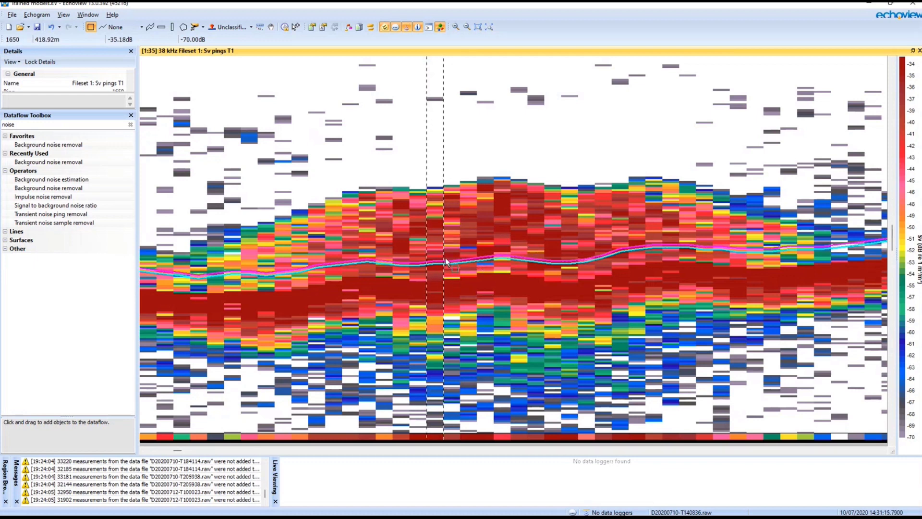
scroll(473, 246, "down", 1)
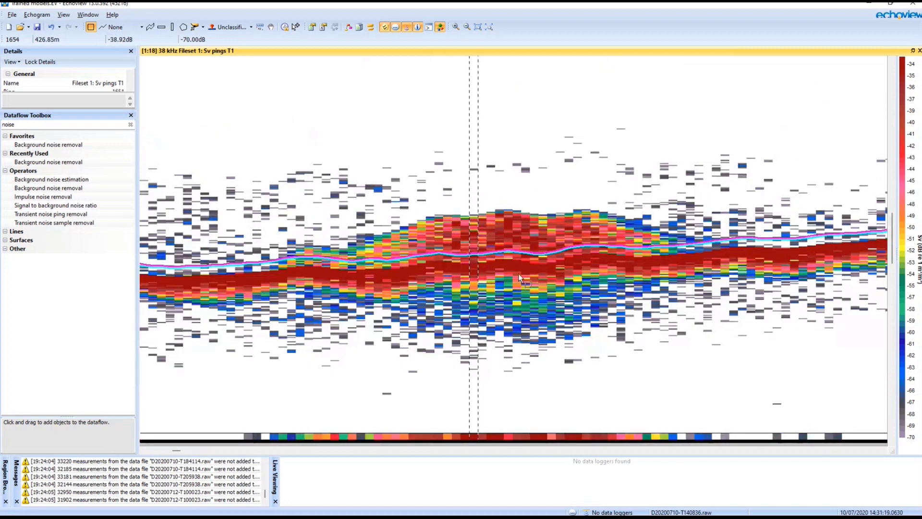
Find further integram values along the echogram and inspect the exclusion lines at each flagged stretch of seabed
right_click(682, 233)
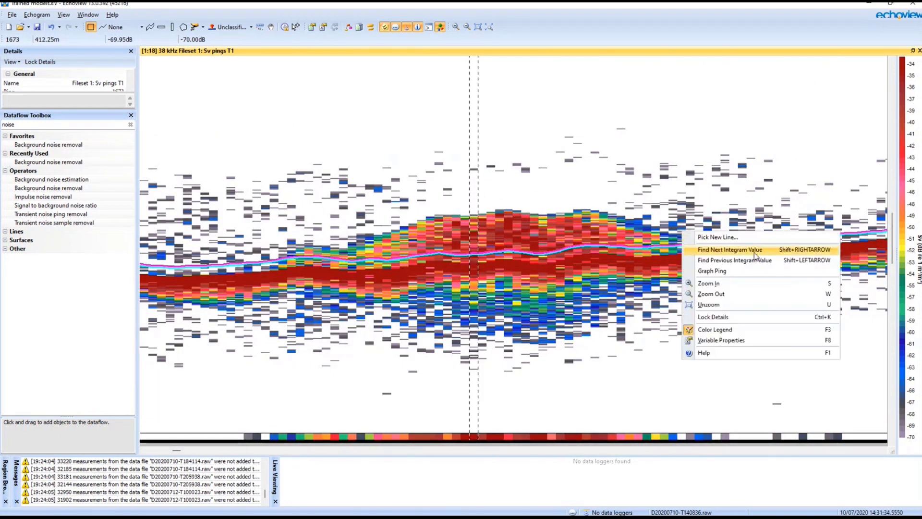
left_click(721, 249)
scroll(691, 269, "down", 1)
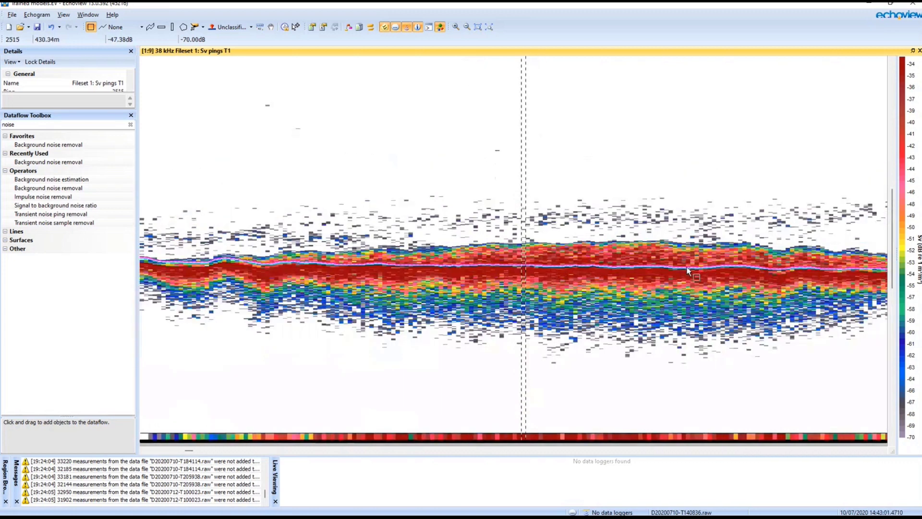
left_click_drag(686, 268, 287, 273)
right_click(651, 254)
left_click(707, 277)
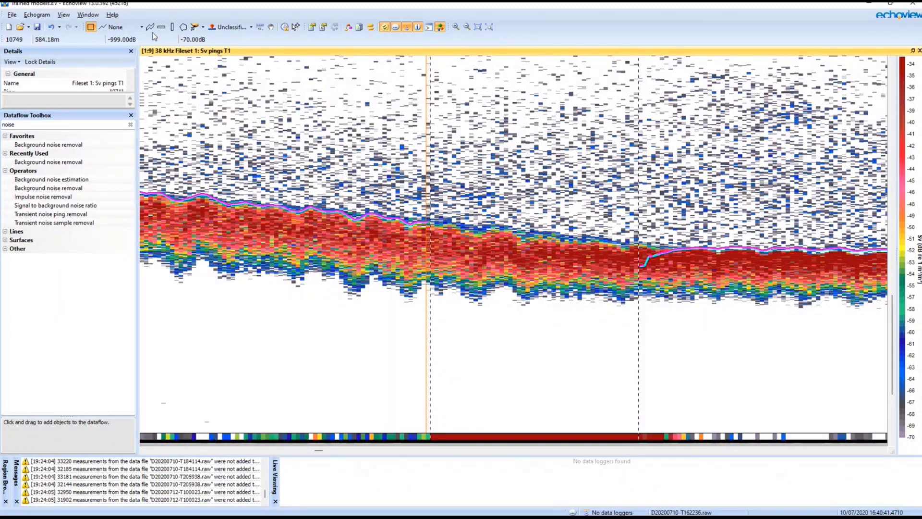
left_click(142, 27)
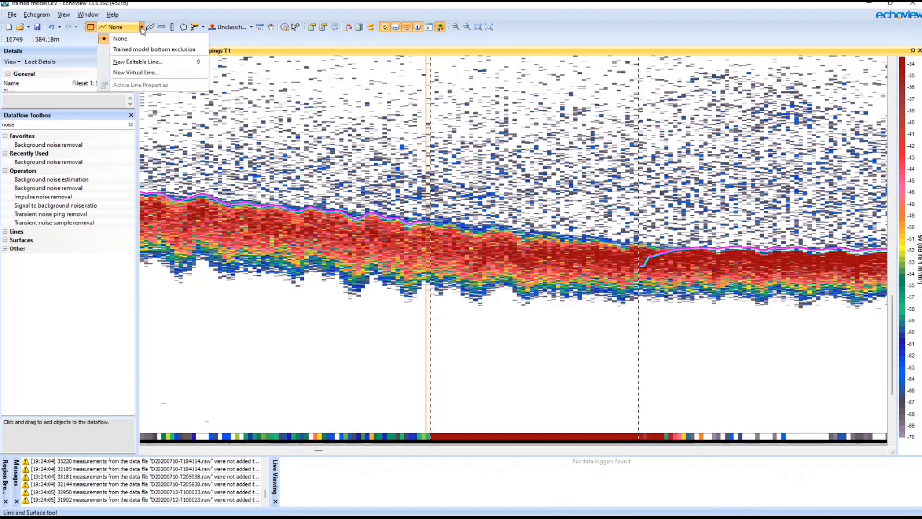
left_click(133, 72)
key("Escape")
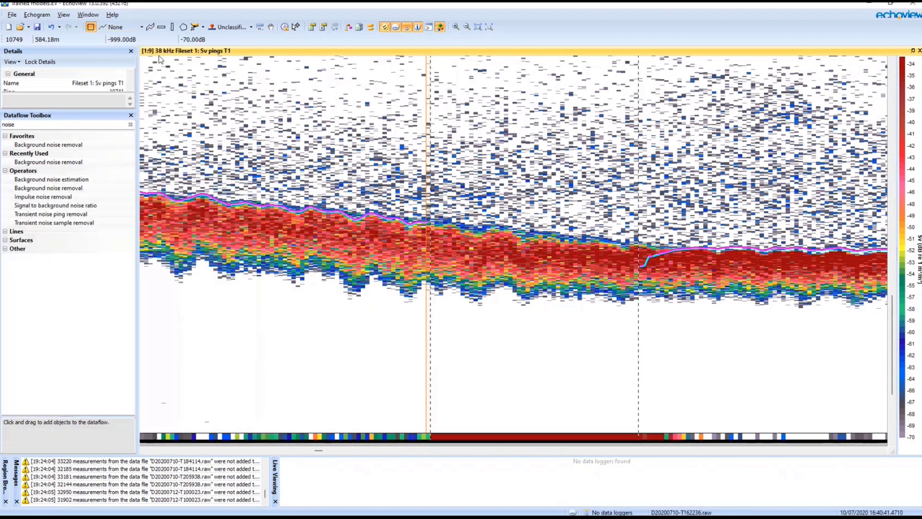
Make Trained model bottom exclusion the active line and redraw it just above the seabed across the flagged pings, updating the line
left_click(141, 27)
left_click(164, 48)
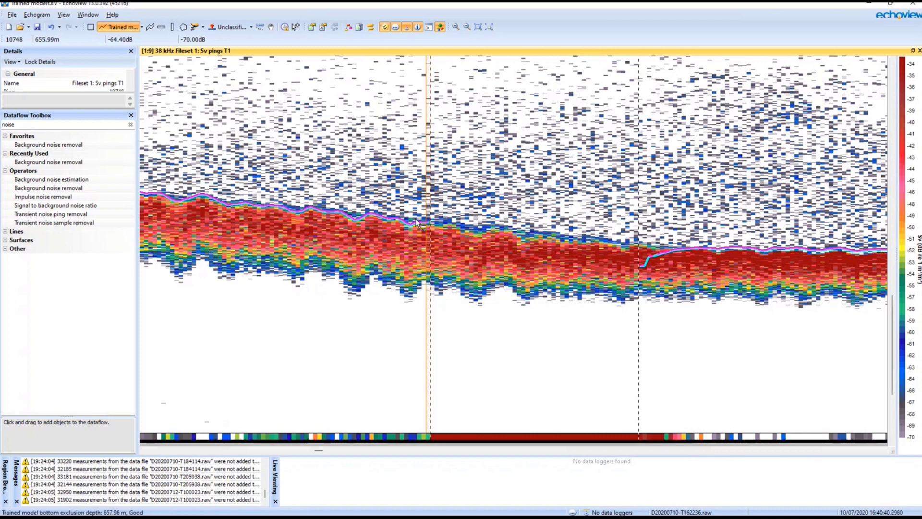
right_click(688, 245)
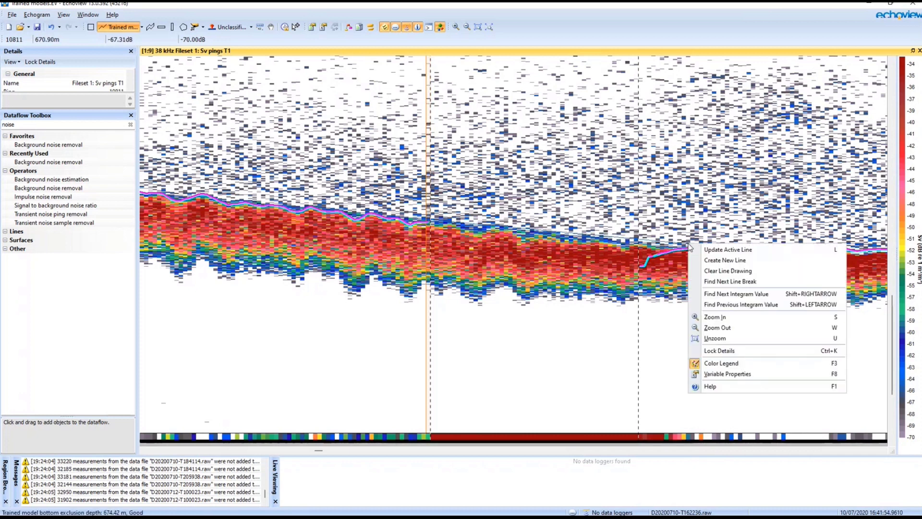
left_click(712, 250)
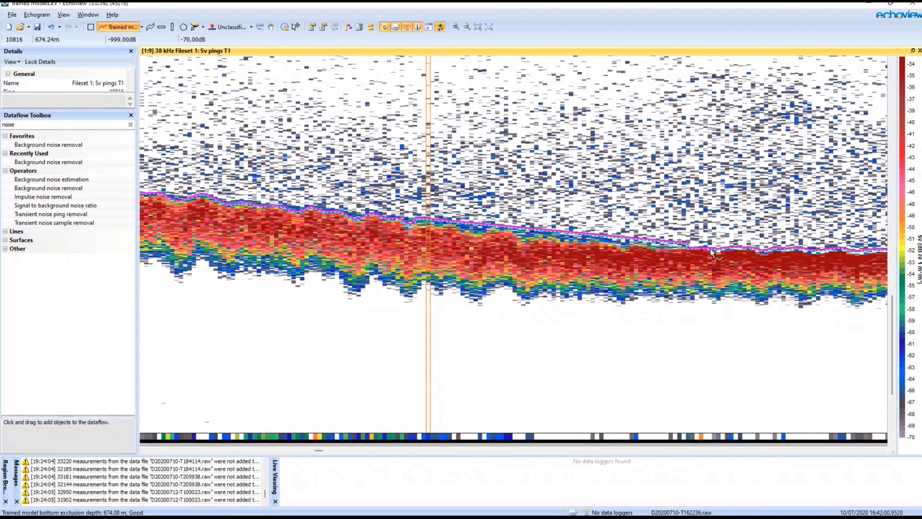
Find the next integram value and draw a correction for the active line above the seabed, bridging the gap there
right_click(665, 233)
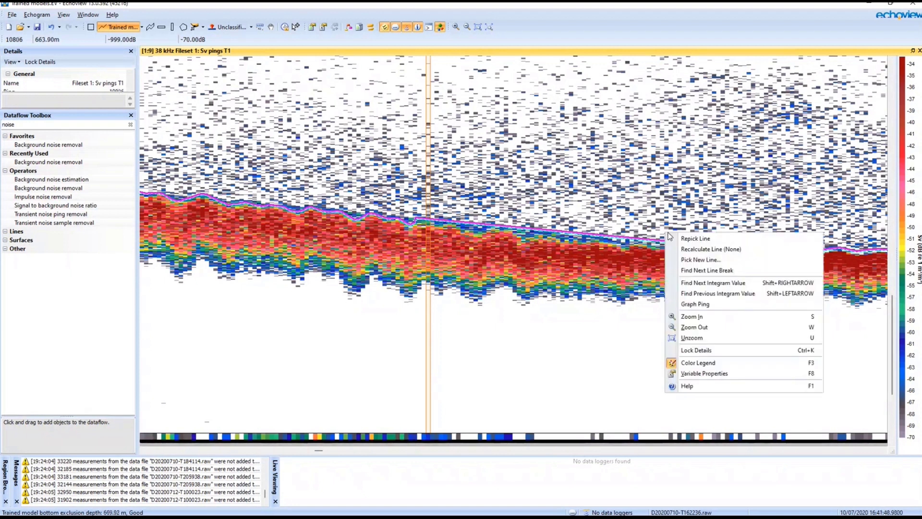
left_click(742, 283)
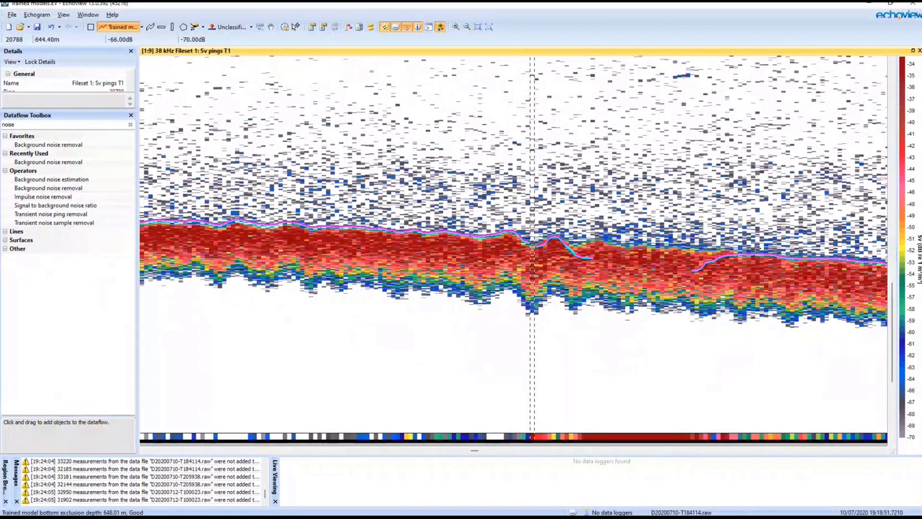
left_click_drag(520, 234, 756, 248)
Find another integram value and update the active line with a nearly level section drawn above the undulating seabed
right_click(460, 197)
left_click(528, 244)
left_click_drag(321, 227, 685, 223)
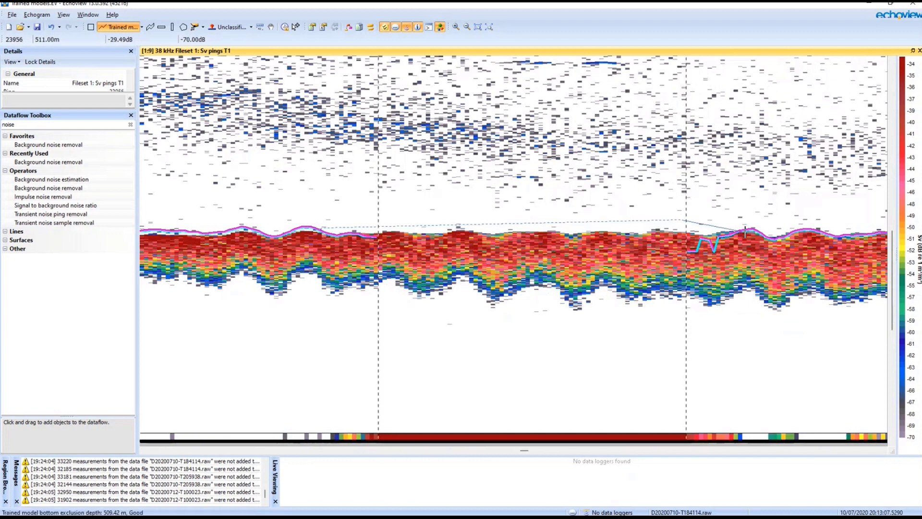
right_click(750, 228)
left_click(789, 232)
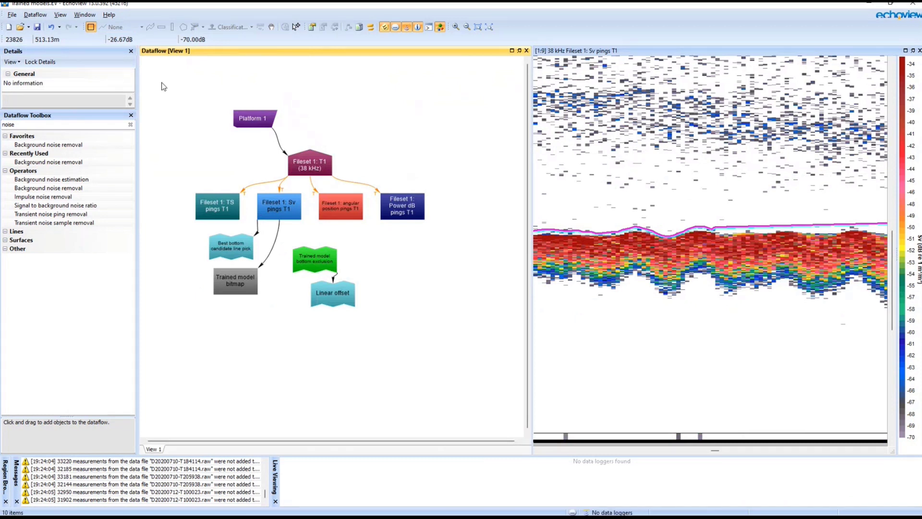
Inspect the Trained model bottom exclusion picking algorithm's settings for a new editable line, leaving without creating the line
left_click(655, 144)
left_click(143, 27)
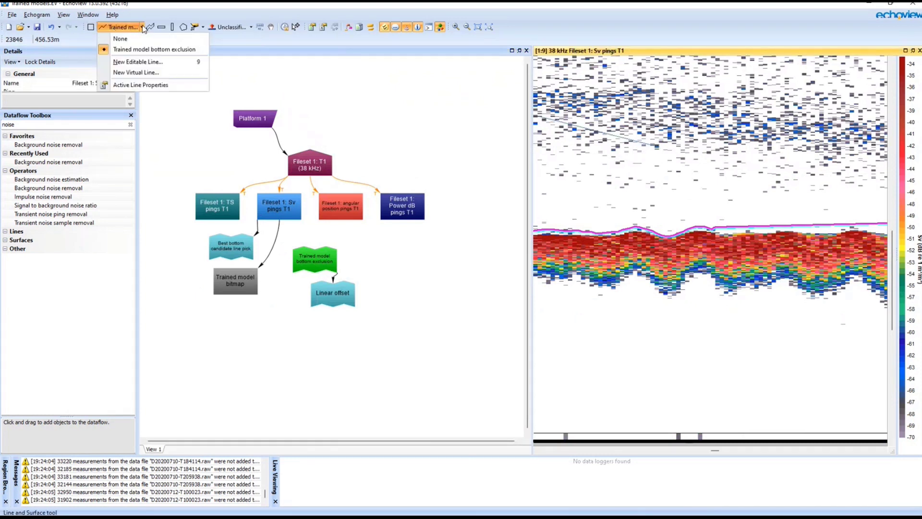
left_click(153, 63)
left_click_drag(165, 181, 504, 138)
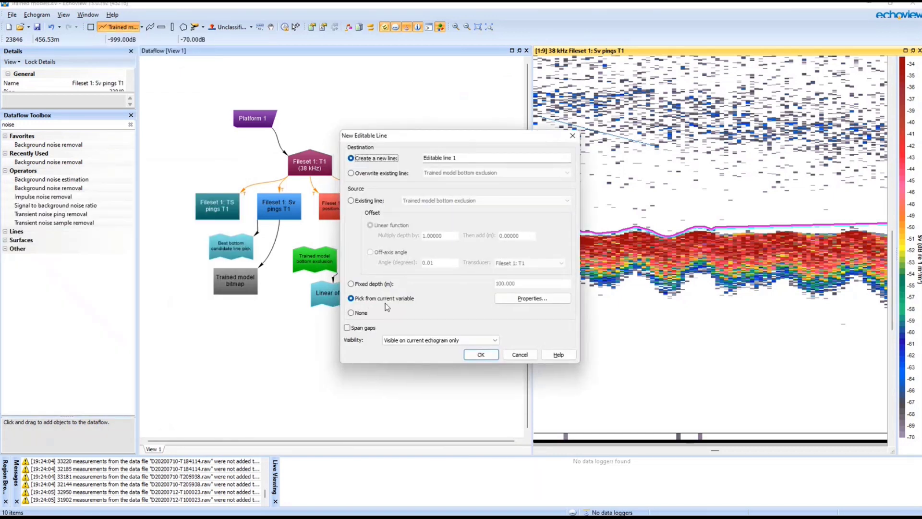
left_click(555, 303)
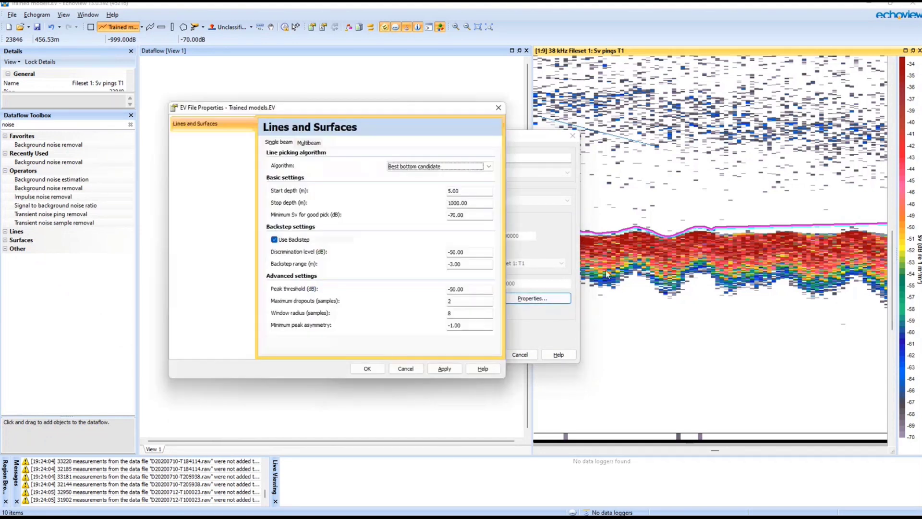
left_click(414, 167)
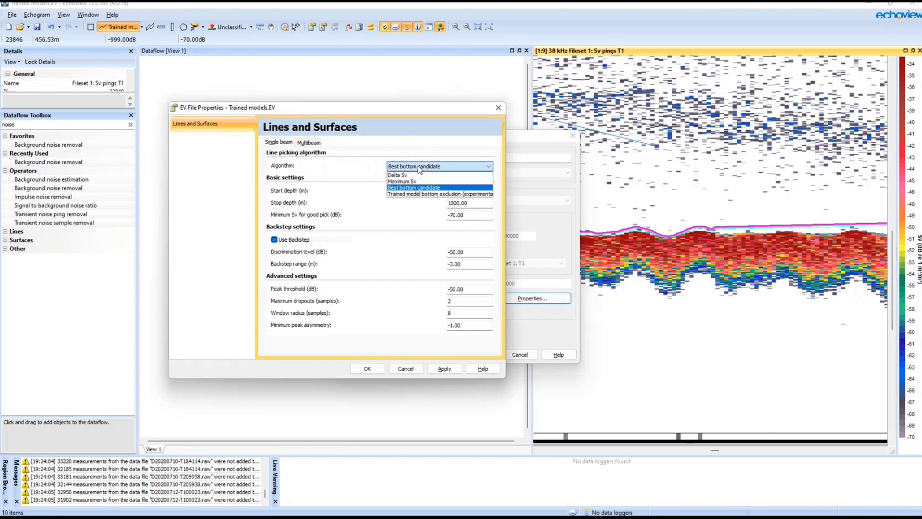
left_click(413, 193)
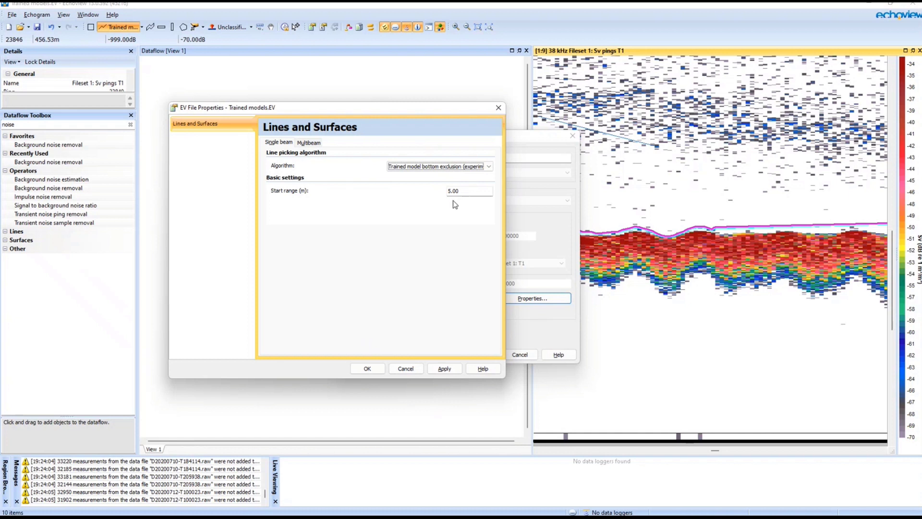
left_click(406, 369)
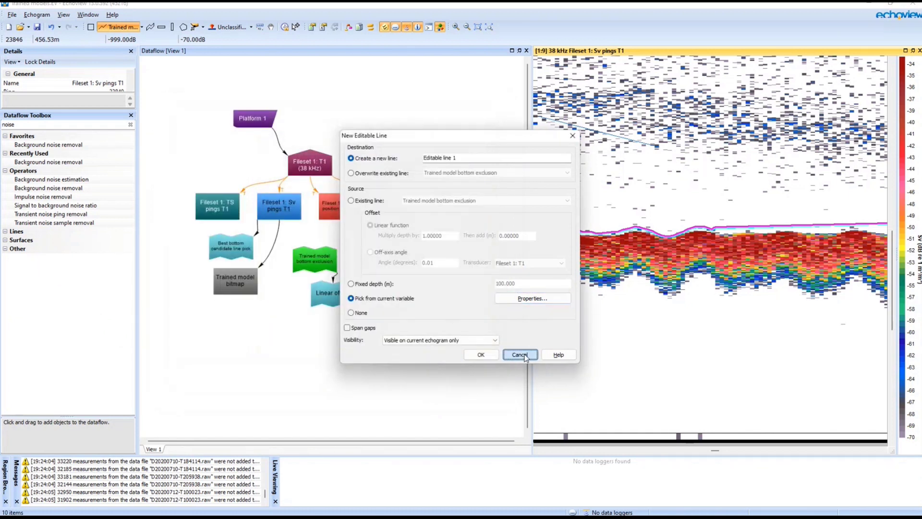
left_click(520, 354)
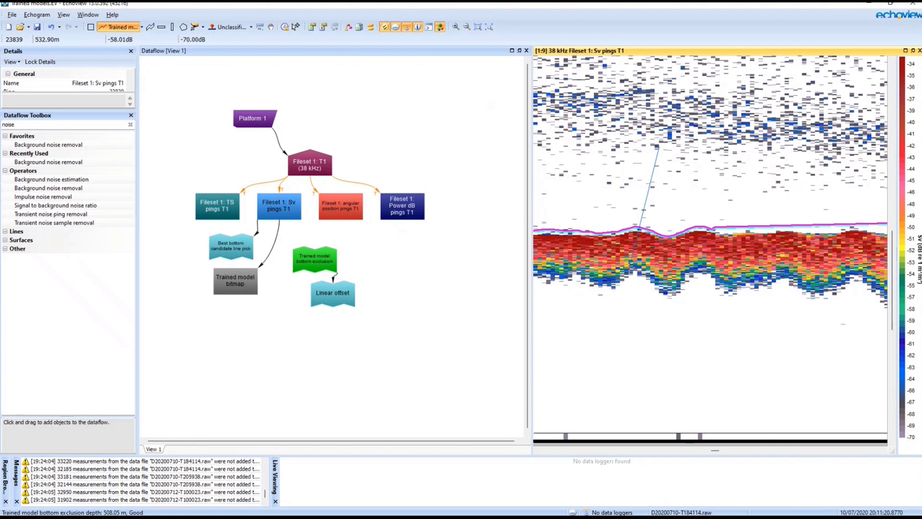
Inspect the operand and detection start range of a new Trained model bottom exclusion virtual line, cancelling its creation
left_click(449, 63)
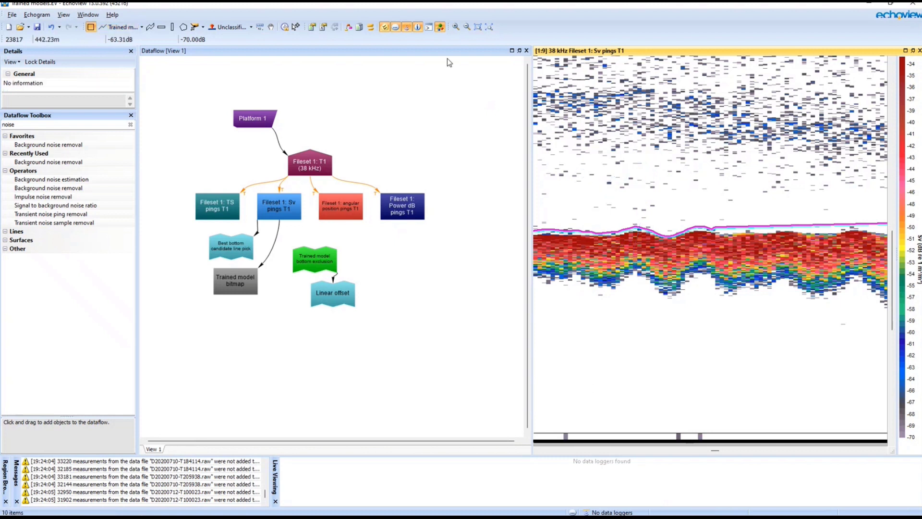
left_click(142, 28)
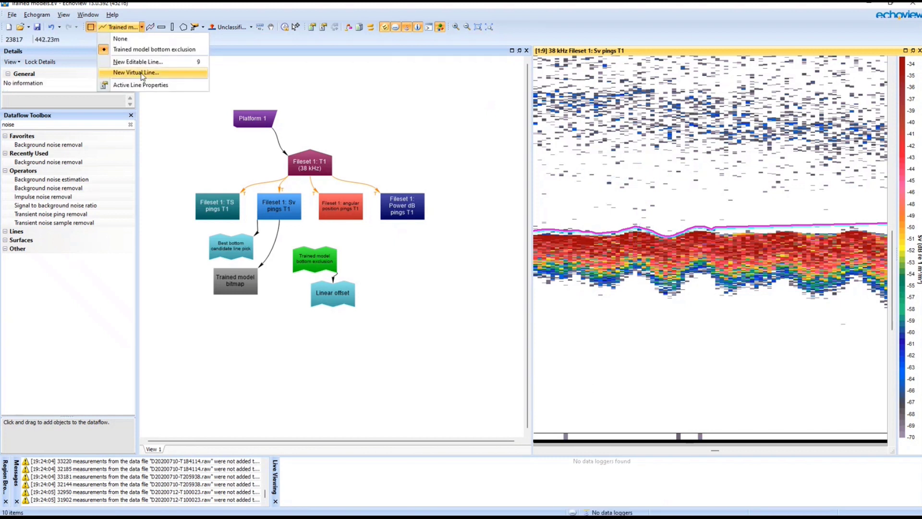
left_click(141, 73)
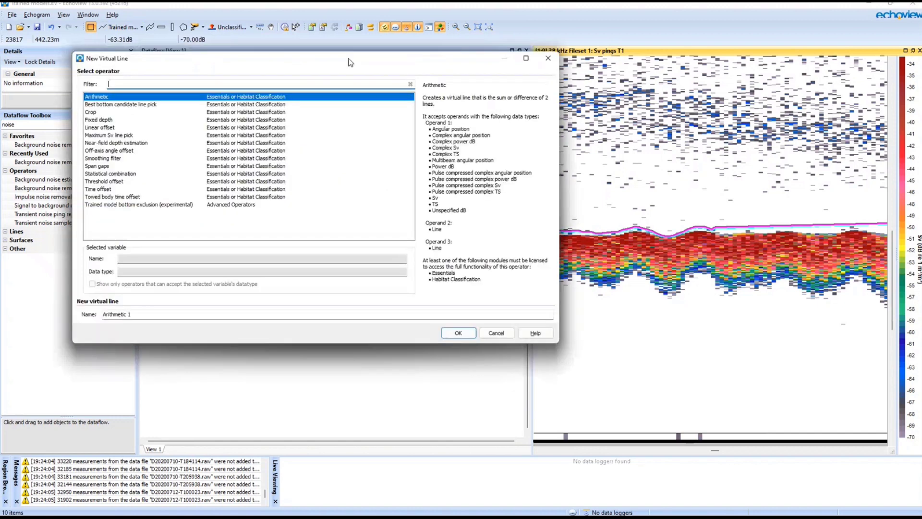
left_click(236, 213)
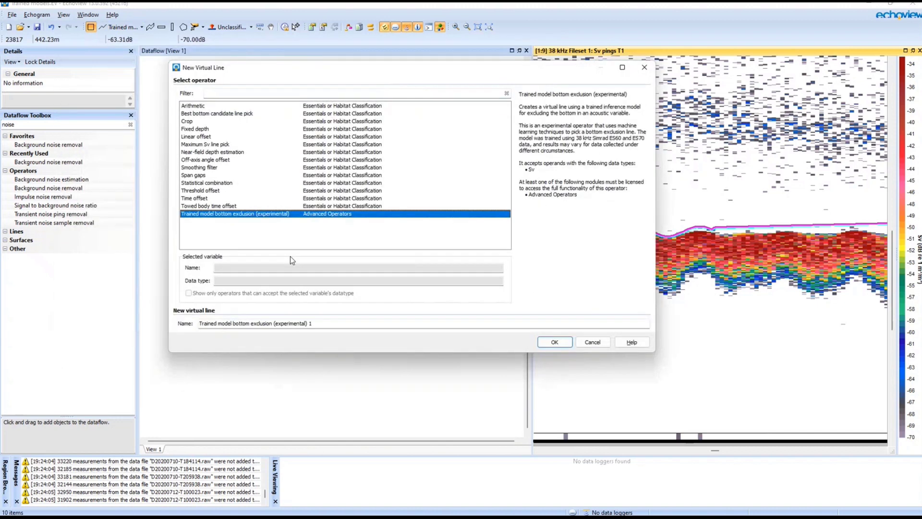
left_click(556, 341)
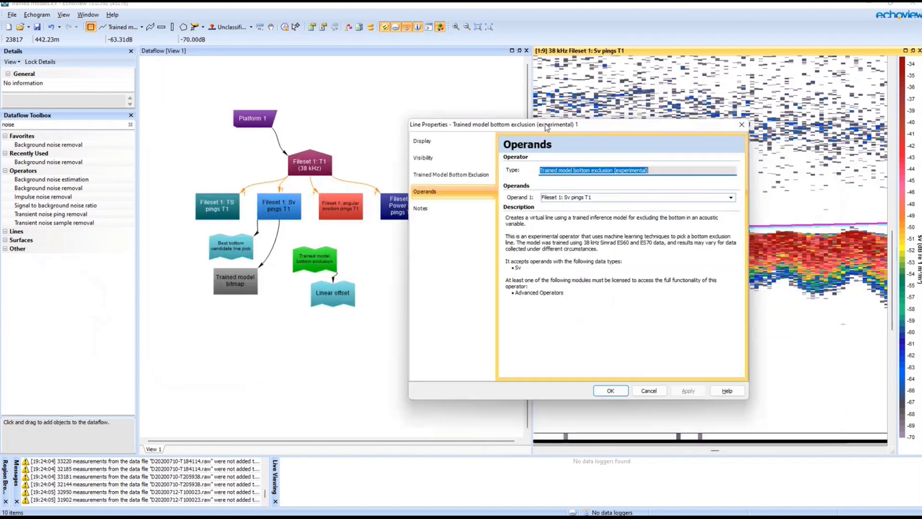
left_click(443, 168)
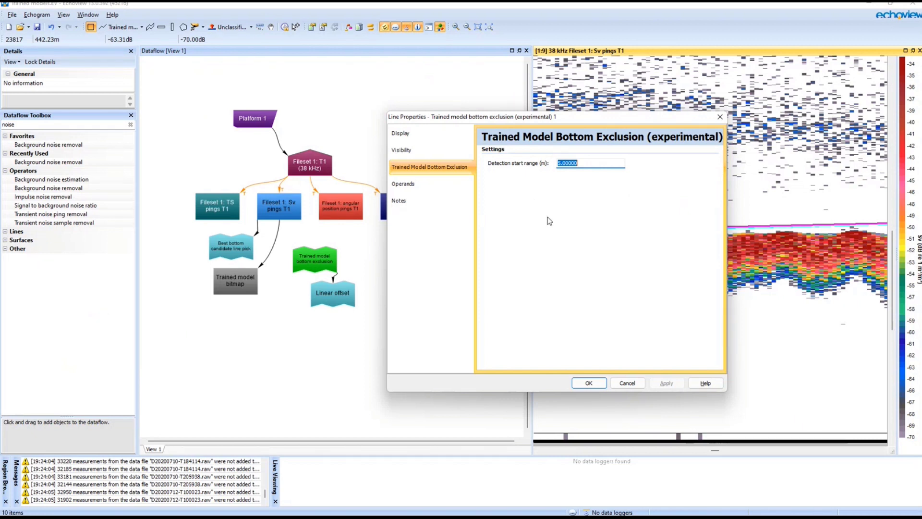
left_click(636, 382)
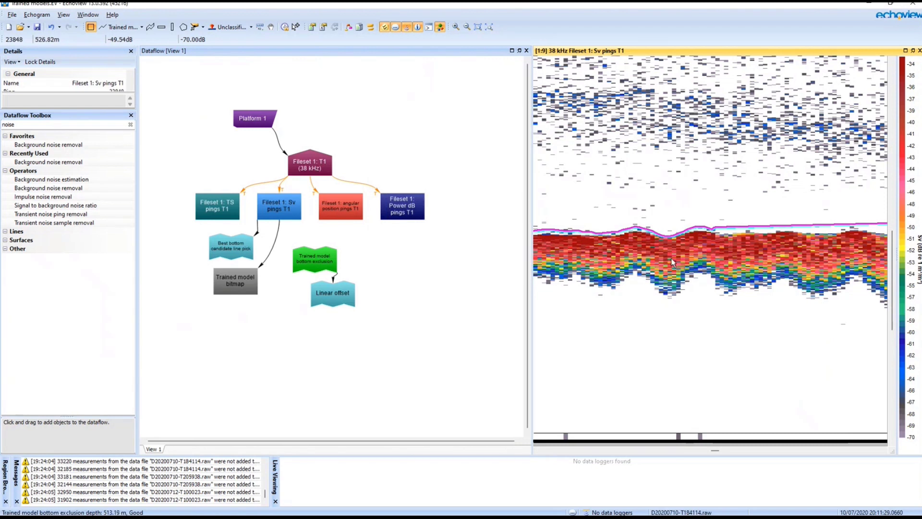
Open the Trained model bitmap echogram from the dataflow and match its displayed range to the 38 kHz Sv echogram
left_click(365, 349)
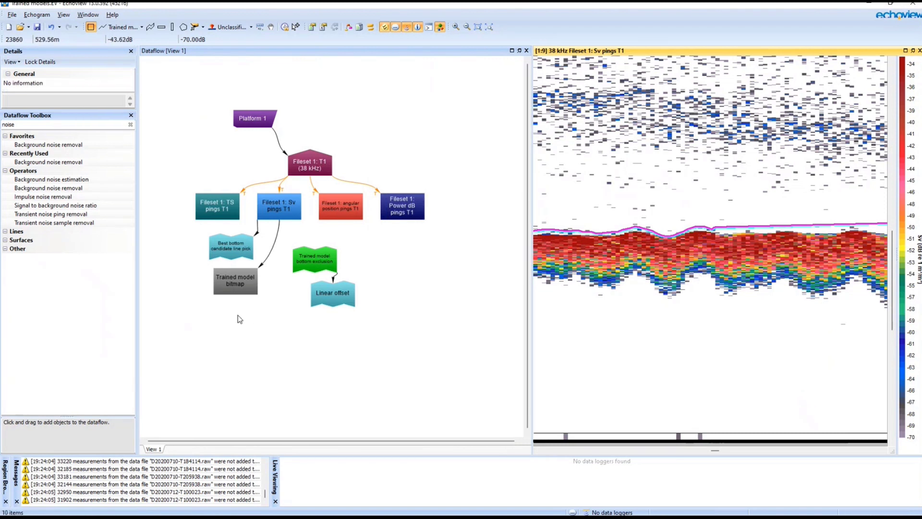
left_click(218, 292)
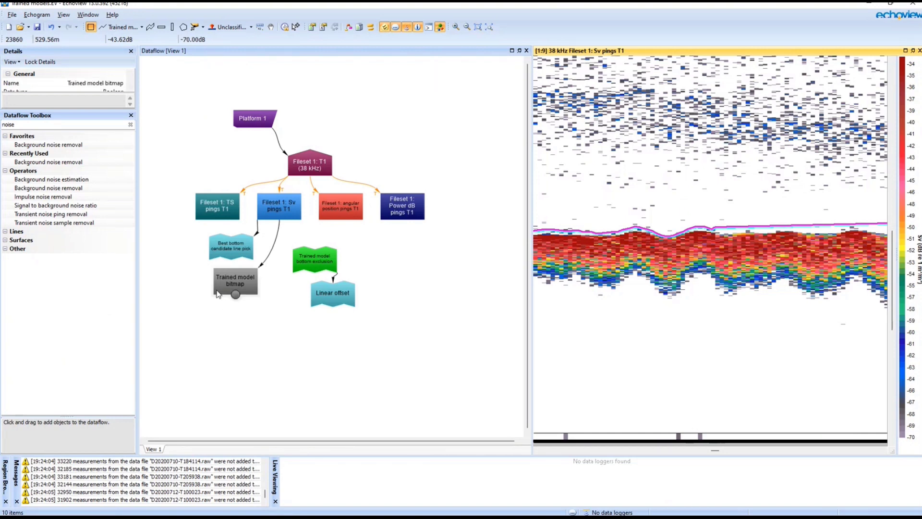
double_click(240, 285)
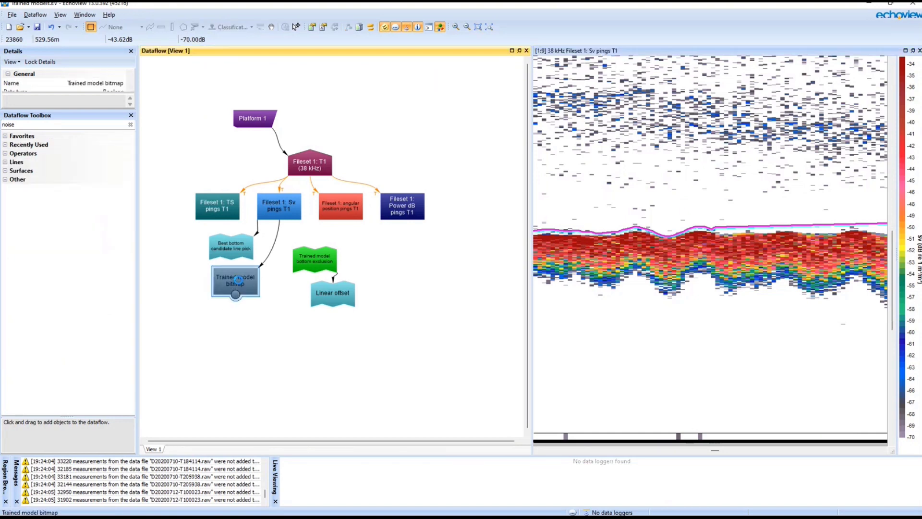
scroll(658, 326, "up", 1)
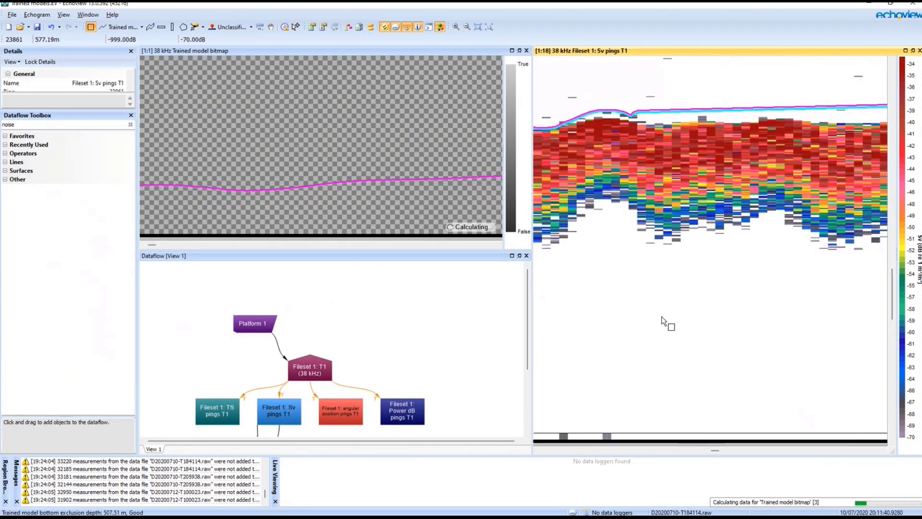
scroll(704, 217, "down", 1)
left_click_drag(706, 218, 709, 238)
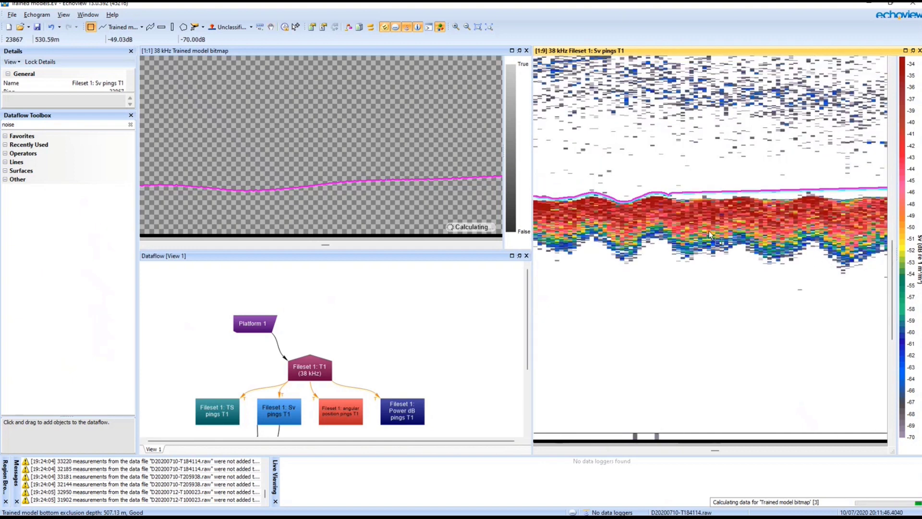
key("m")
left_click_drag(687, 304, 683, 315)
key("Escape")
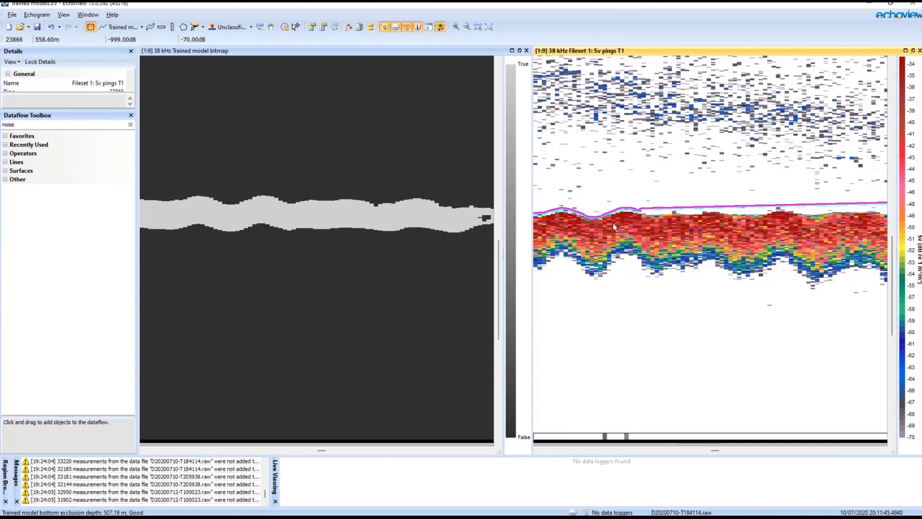
Examine the gap in the bitmap's seabed band and compare it with the same pings on the Sv echogram
left_click(367, 292)
left_click_drag(373, 287, 318, 310)
scroll(319, 308, "down", 3)
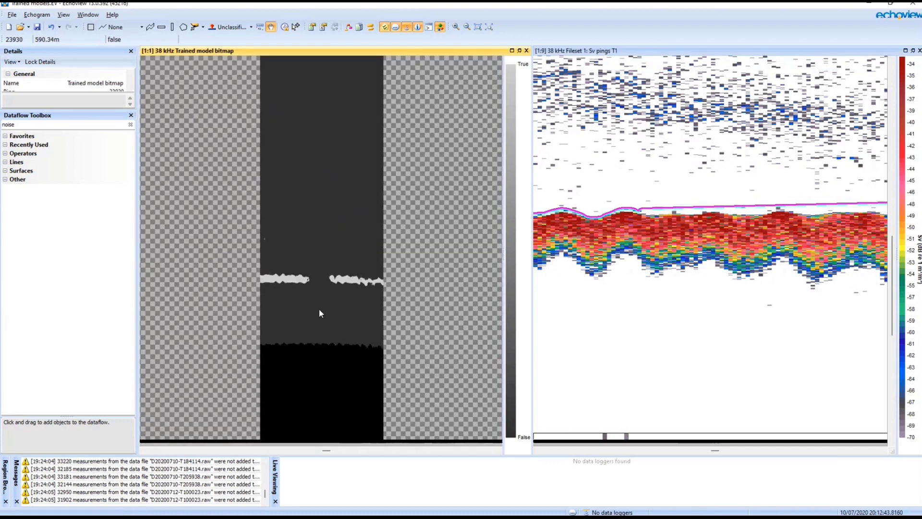
left_click_drag(261, 249, 387, 296)
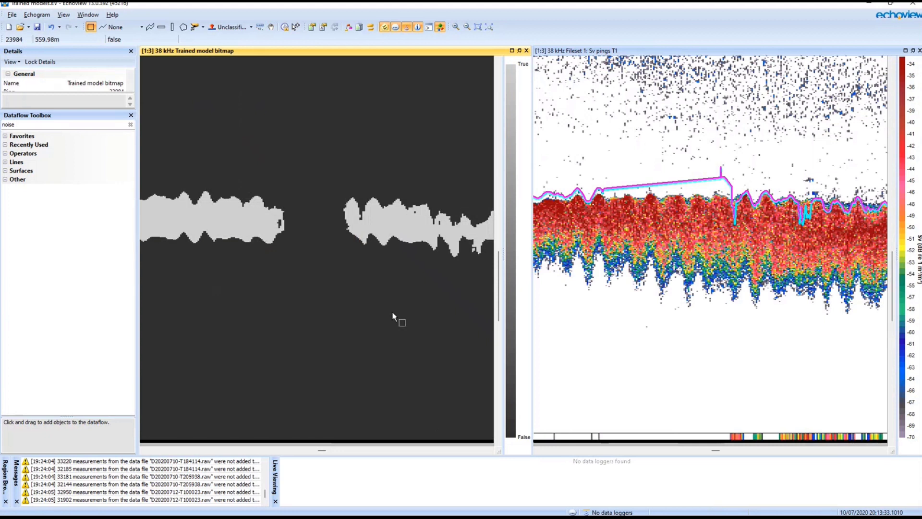
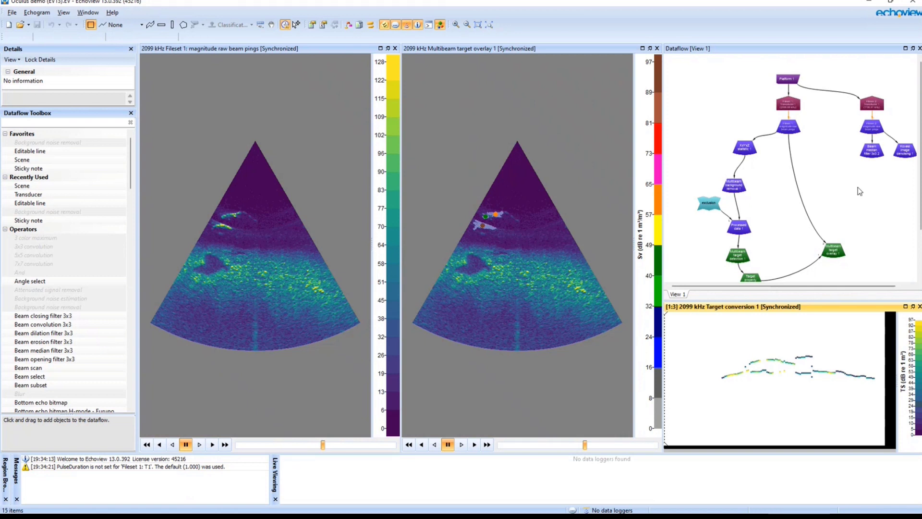
Examine the Oculus demo's raw beam pings, Multibeam target overlay 1, full dataflow and Target conversion 1 echogram
left_click(244, 131)
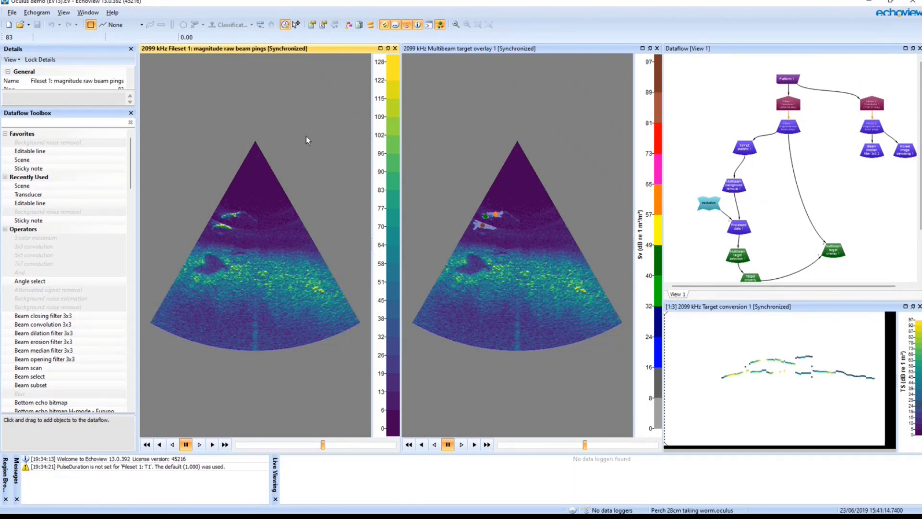
left_click(555, 171)
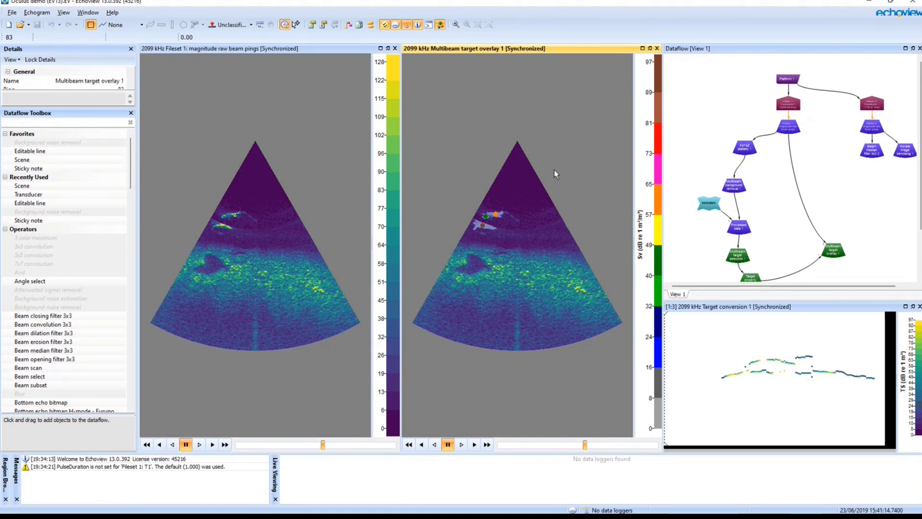
left_click(829, 150)
left_click_drag(797, 197, 809, 166)
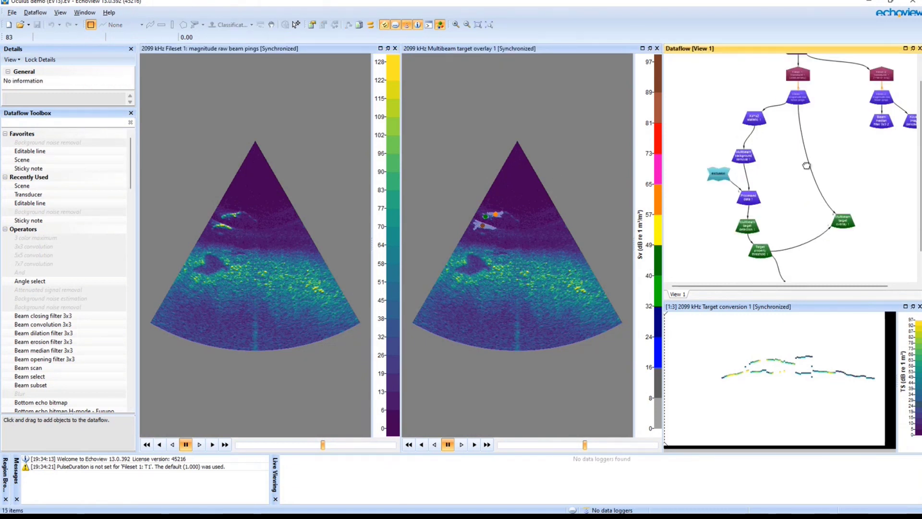
scroll(810, 166, "down", 2)
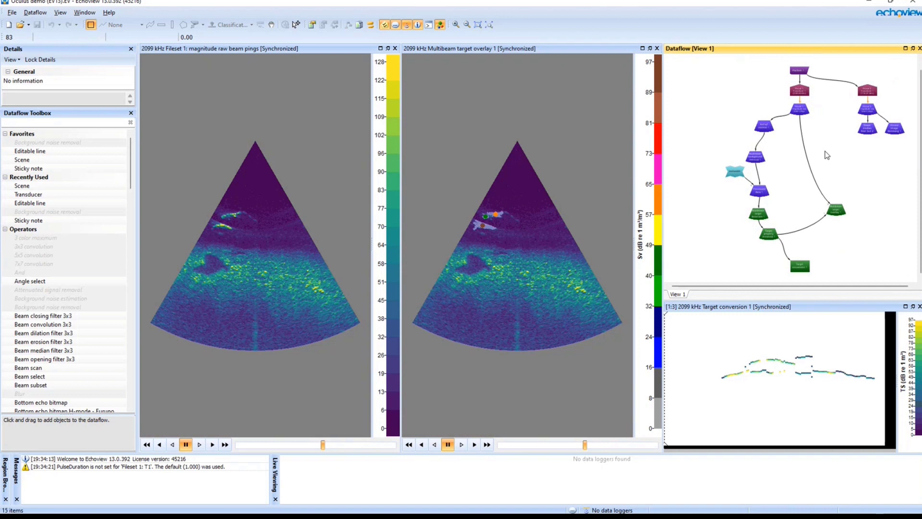
left_click(448, 203)
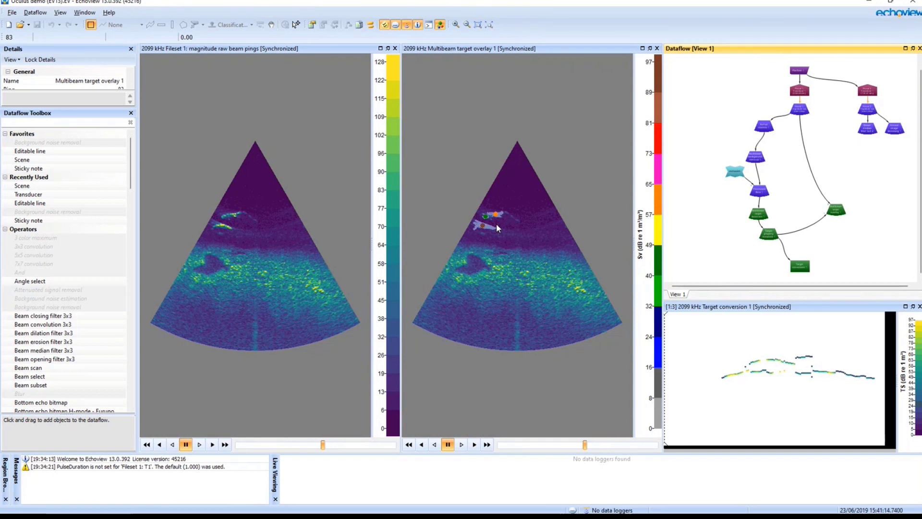
left_click(787, 407)
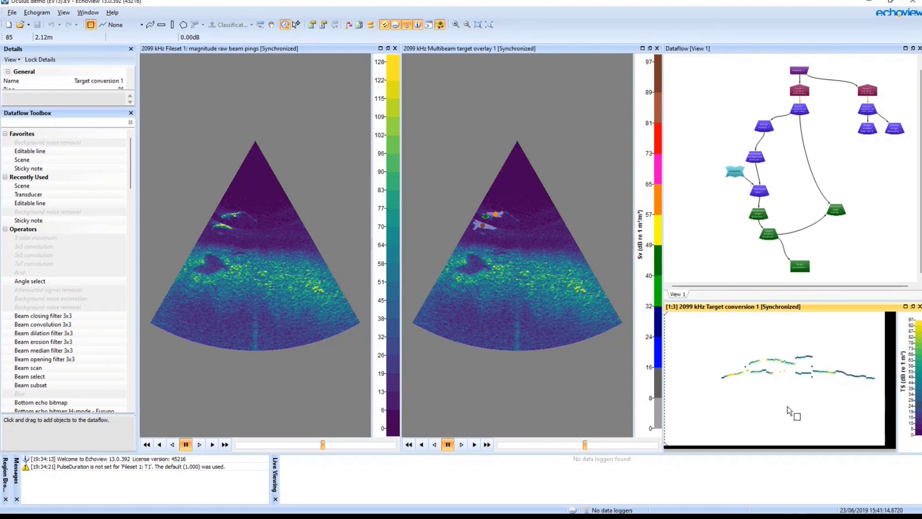
Play the synchronized multibeam pings from an earlier ping to the end, and return to the middle of the recording
left_click(254, 261)
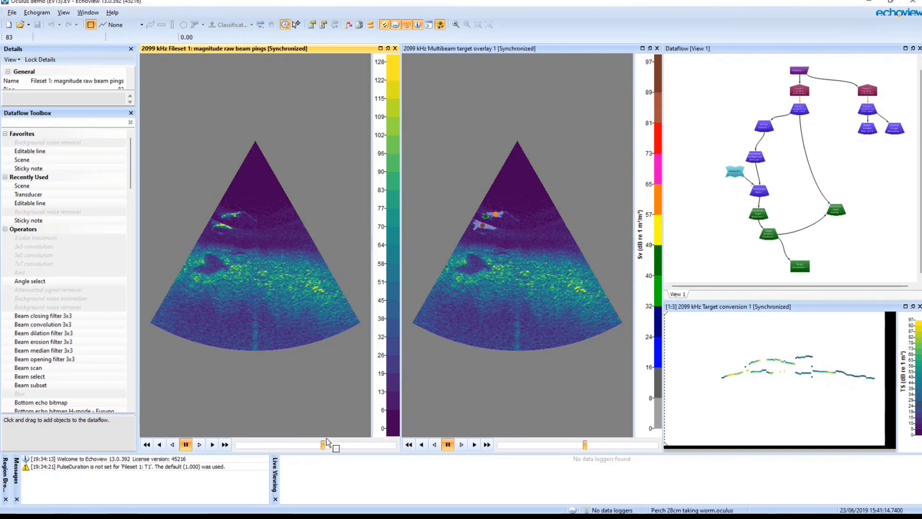
left_click_drag(323, 444, 278, 451)
left_click(212, 444)
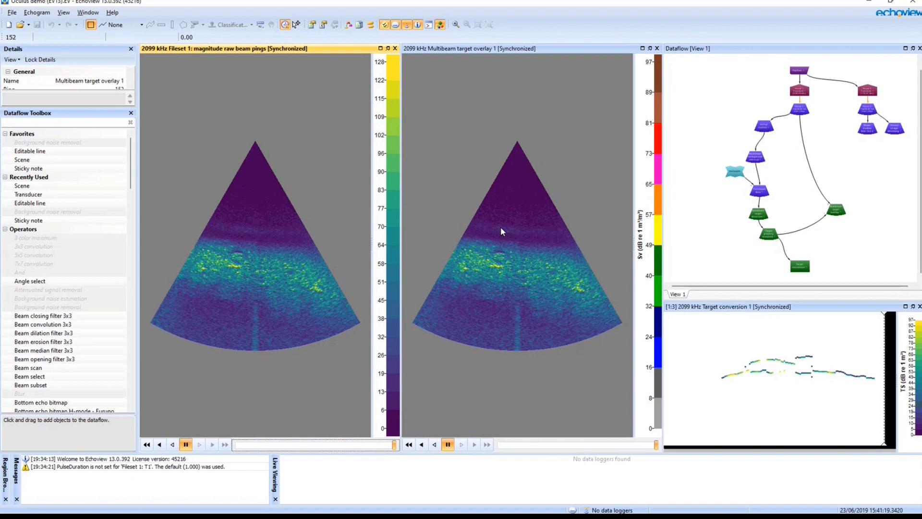
left_click(581, 349)
left_click(395, 446)
left_click_drag(394, 446, 301, 444)
Close the Oculus demo file and, in the R2Sonic file, close the Filesets and Dataflow windows to enlarge both echograms
key("alt+f")
key("c")
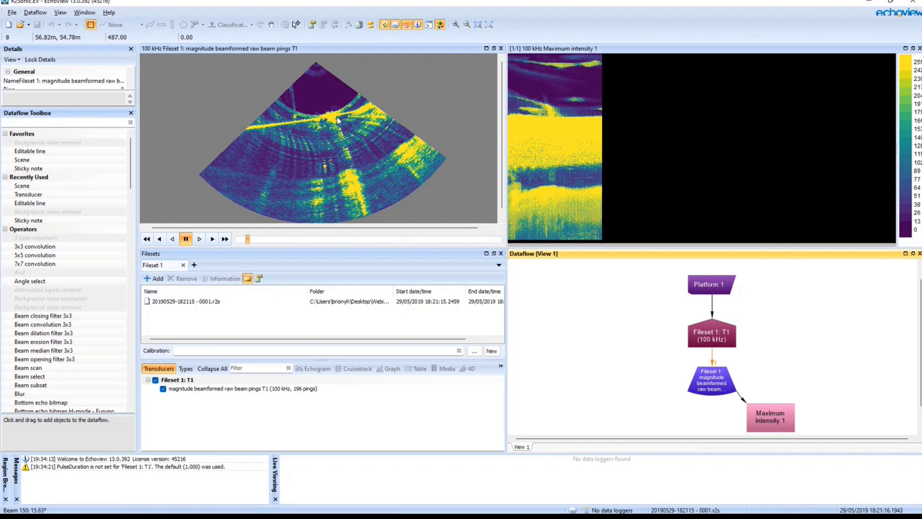
left_click(329, 135)
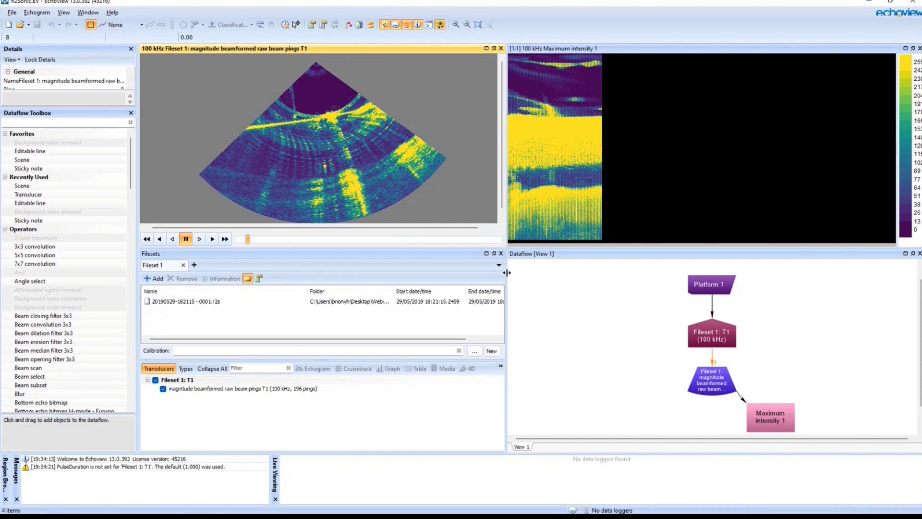
left_click(501, 253)
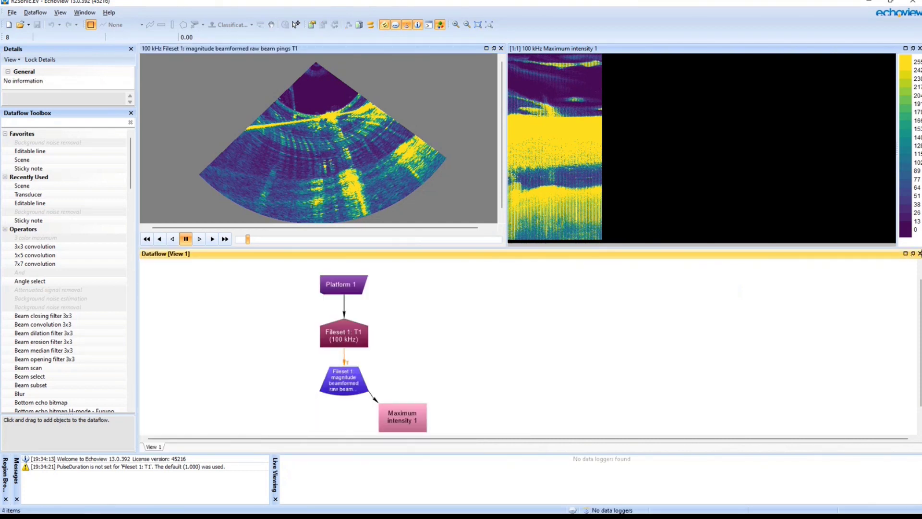
left_click(919, 253)
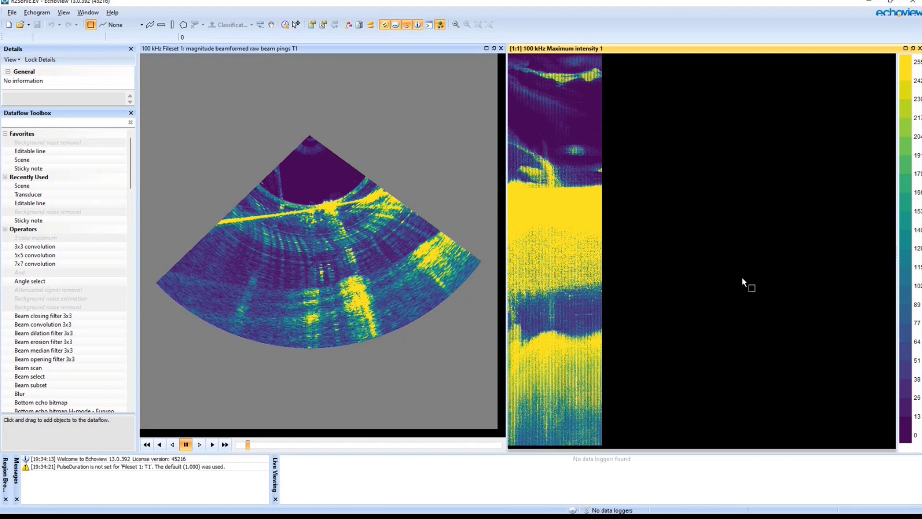
Select the bright curved trace just above the seabed on the Maximum intensity echogram and play its pings as a looped multibeam display, pausing playback
left_click(611, 173)
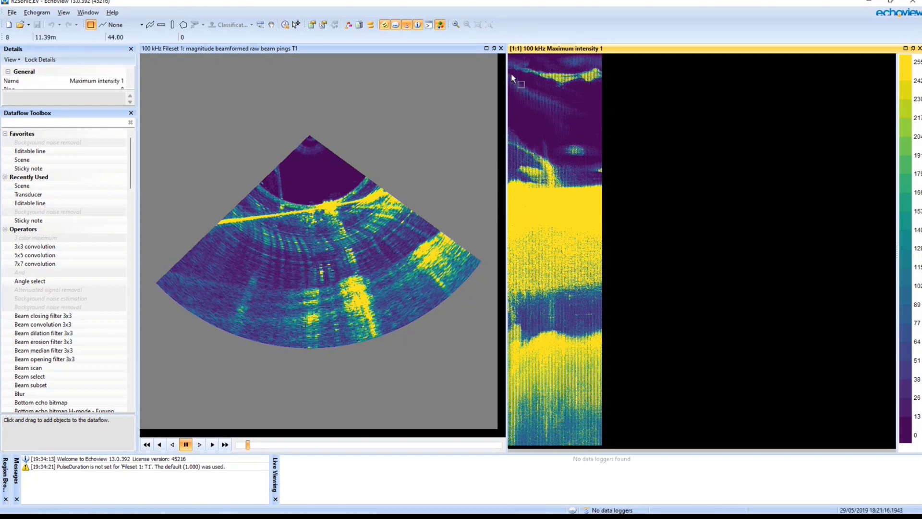
left_click(320, 275)
left_click(546, 52)
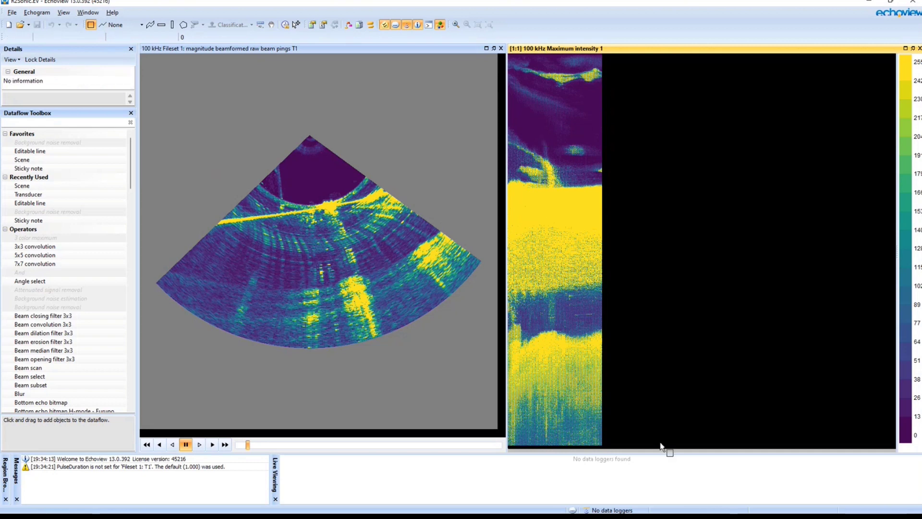
left_click_drag(563, 193, 511, 142)
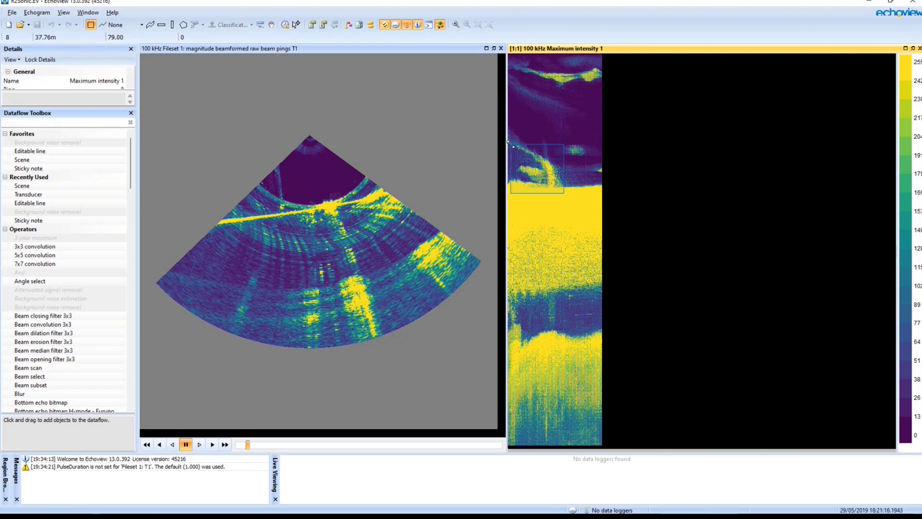
right_click(521, 157)
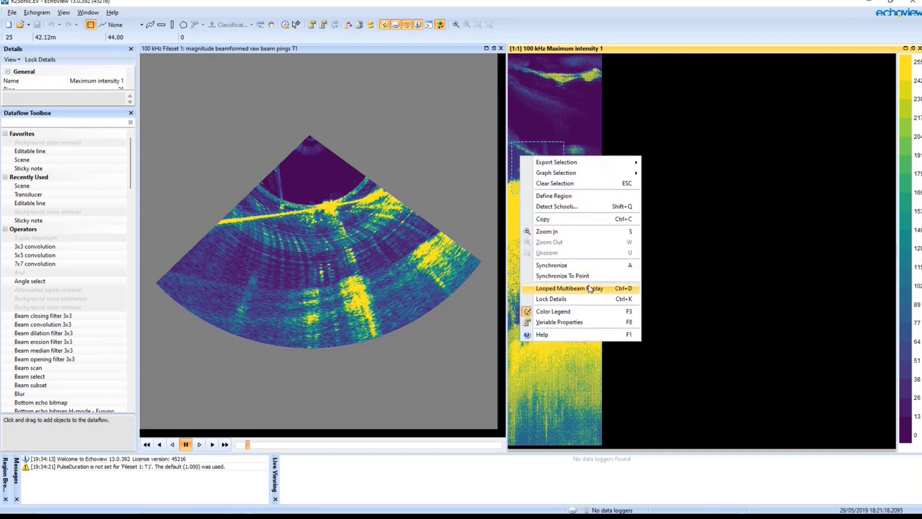
left_click(585, 290)
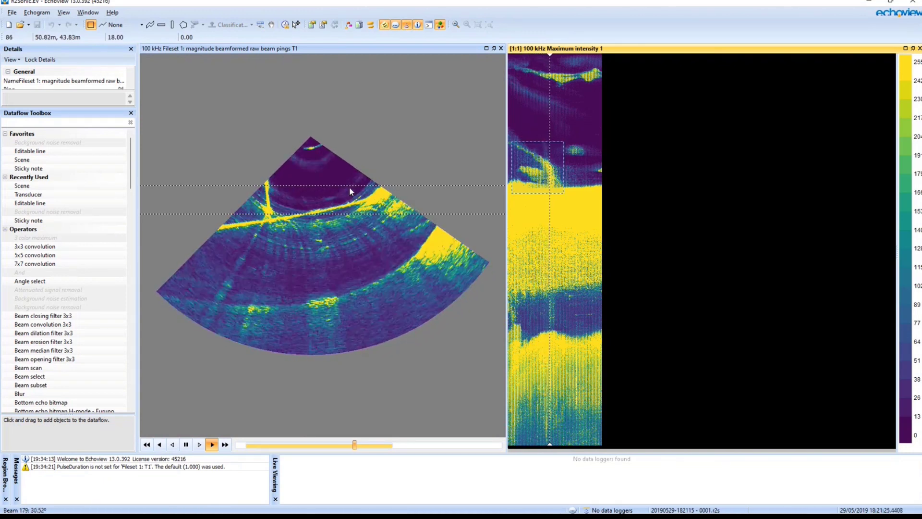
left_click(186, 445)
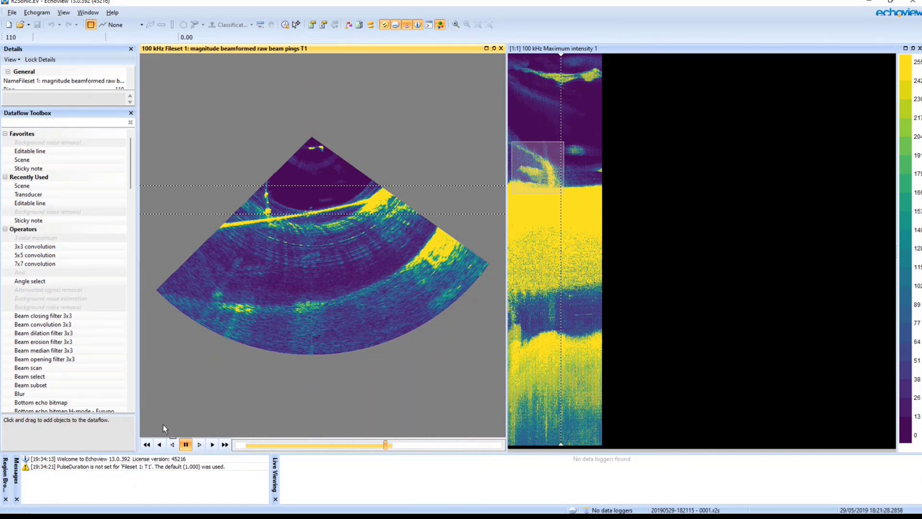
Close the R2Sonic file and open the recent file Simrad omni - Copy.EV
key("alt+f")
key("c")
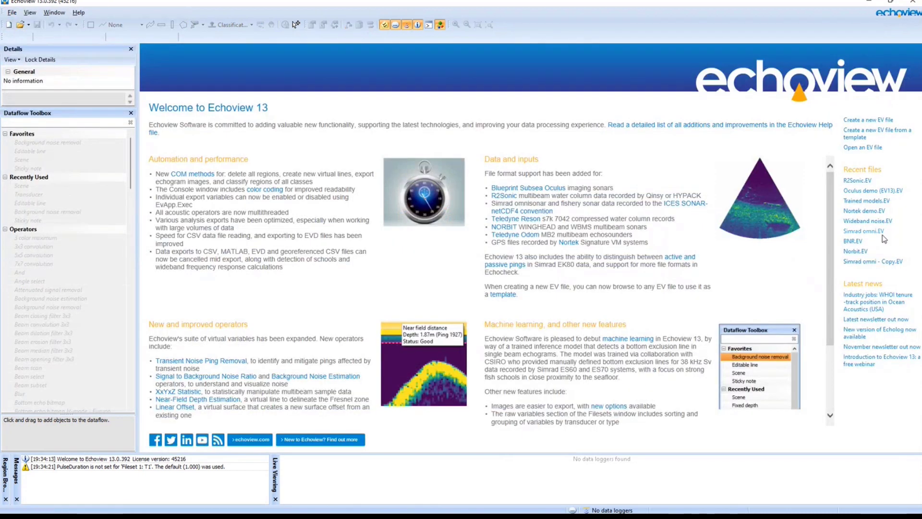
left_click(865, 262)
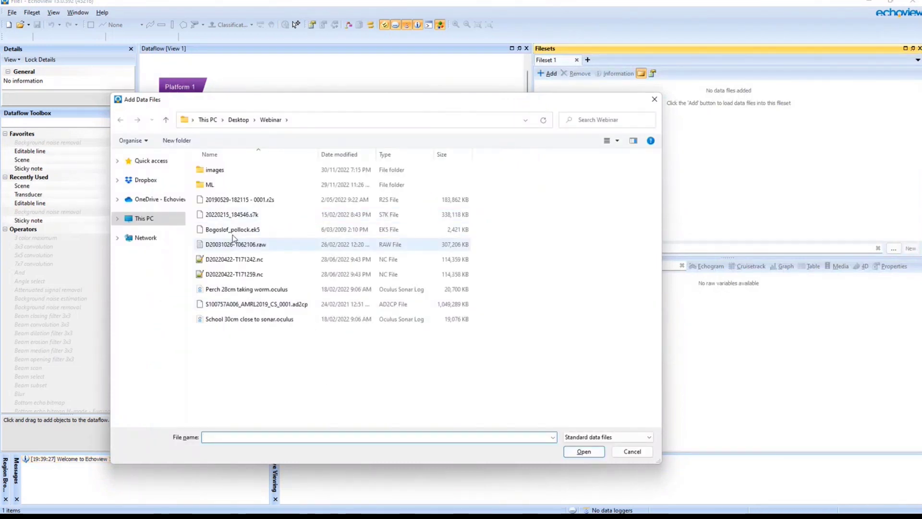
Add 20220215_184546.s7k to Fileset 1 and move the Sv compressed beamformed pings playback to ping 160
double_click(234, 215)
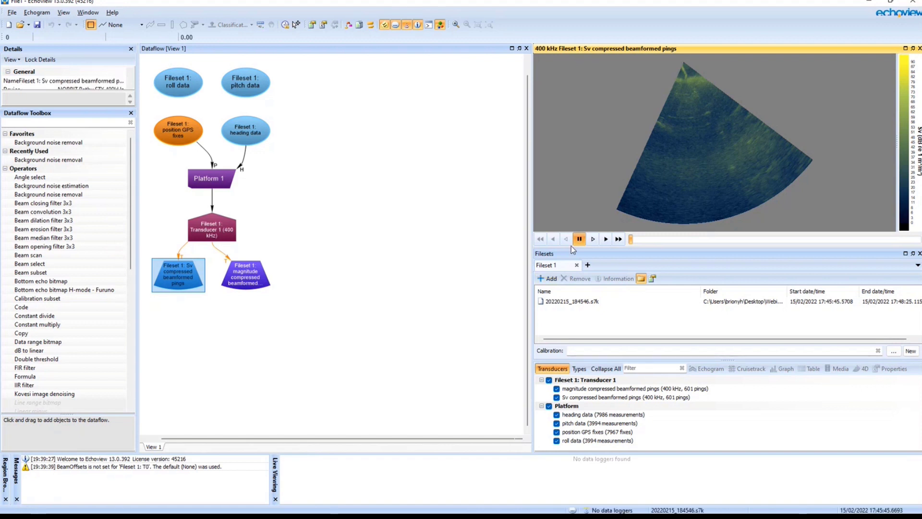
left_click(708, 239)
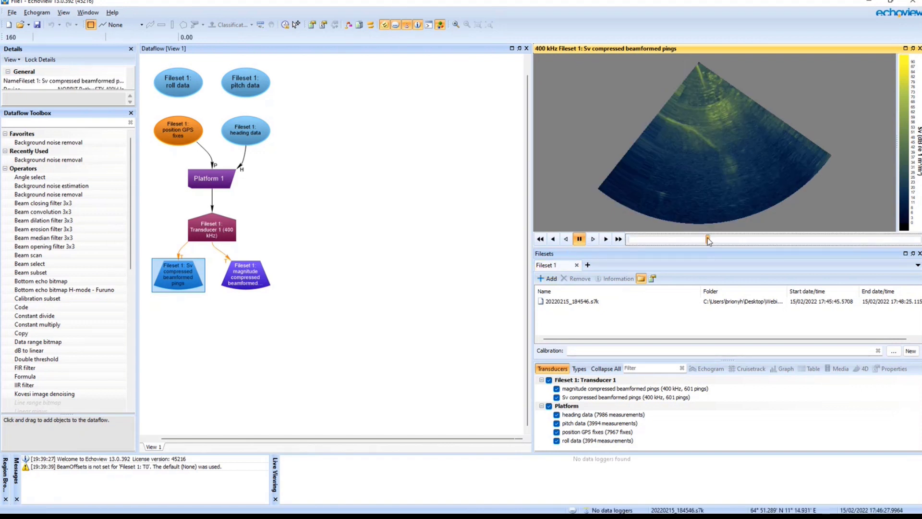
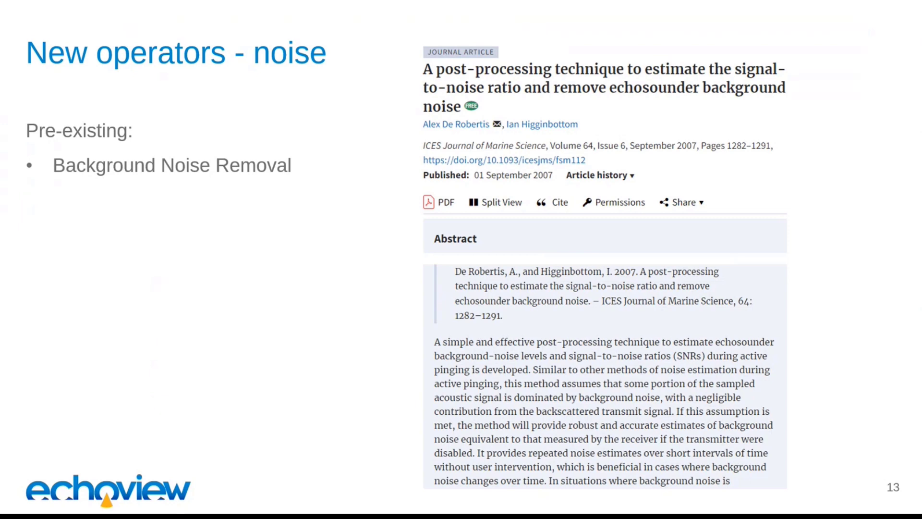
key("Right")
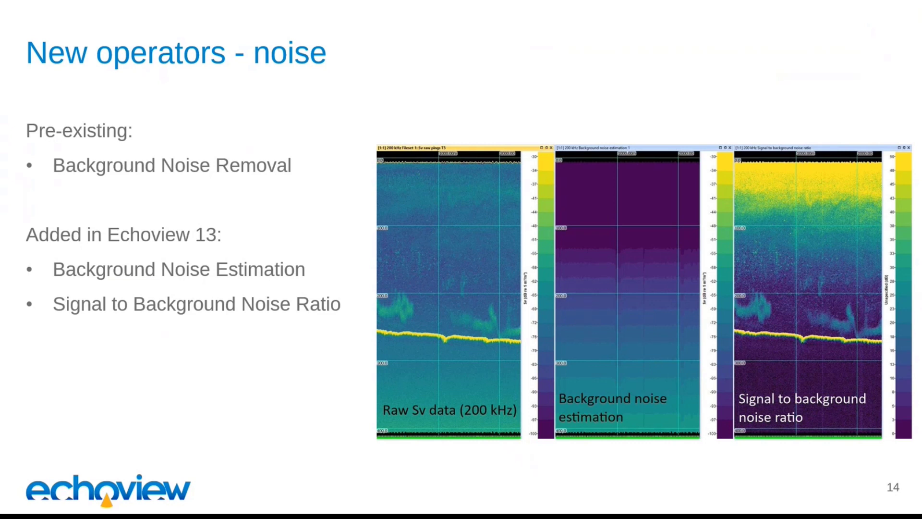
Switch to the BNR file in Echoview and highlight all thirteen numbered noise-removal variables in the dataflow
key("alt+Tab")
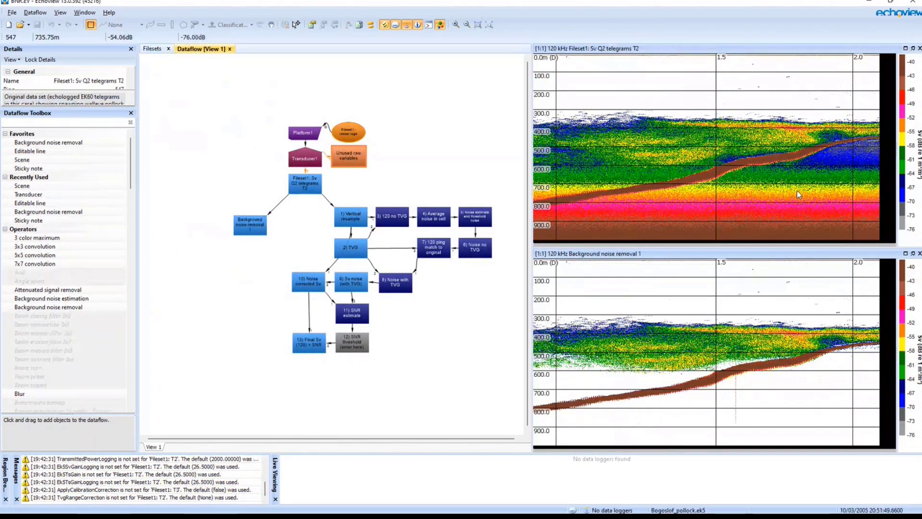
left_click(797, 188)
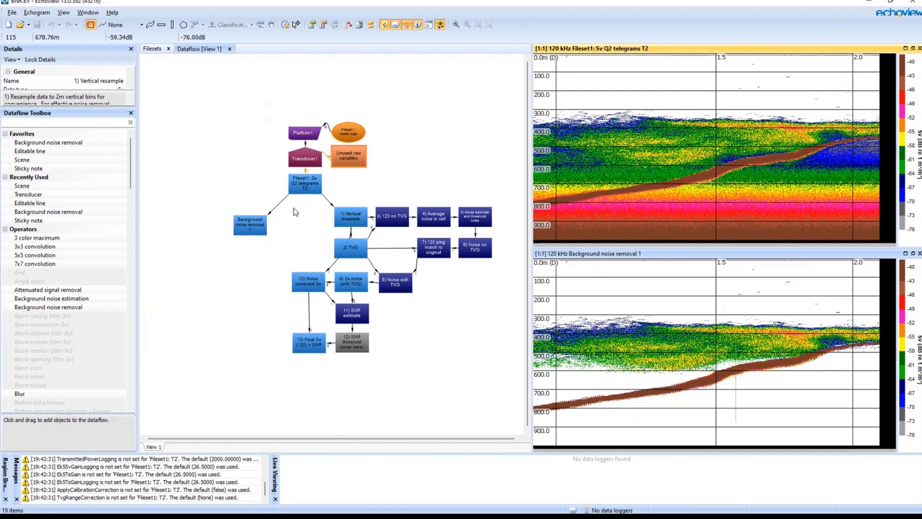
left_click_drag(286, 206, 502, 368)
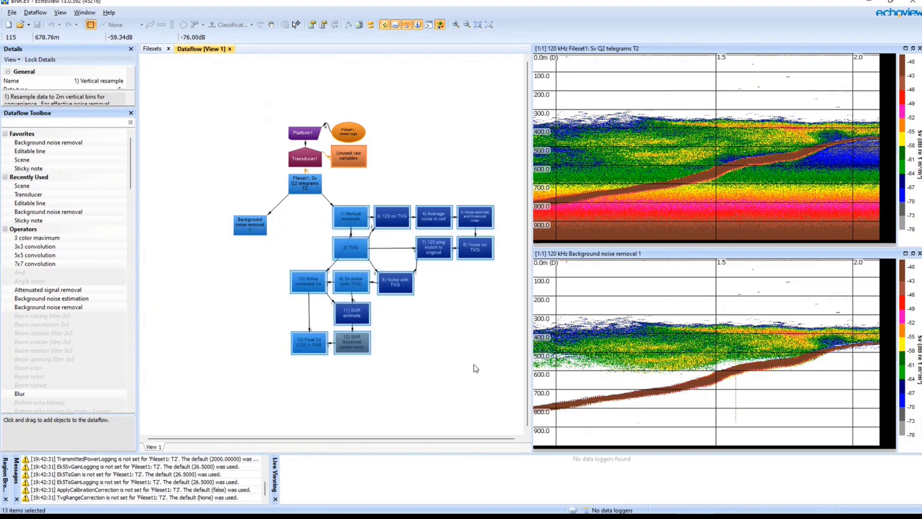
left_click_drag(295, 202, 504, 402)
Clear the selection and move the Background noise removal 1 variable farther away from the numbered variable chain in the dataflow
left_click(264, 333)
left_click(249, 227)
left_click_drag(249, 226, 210, 220)
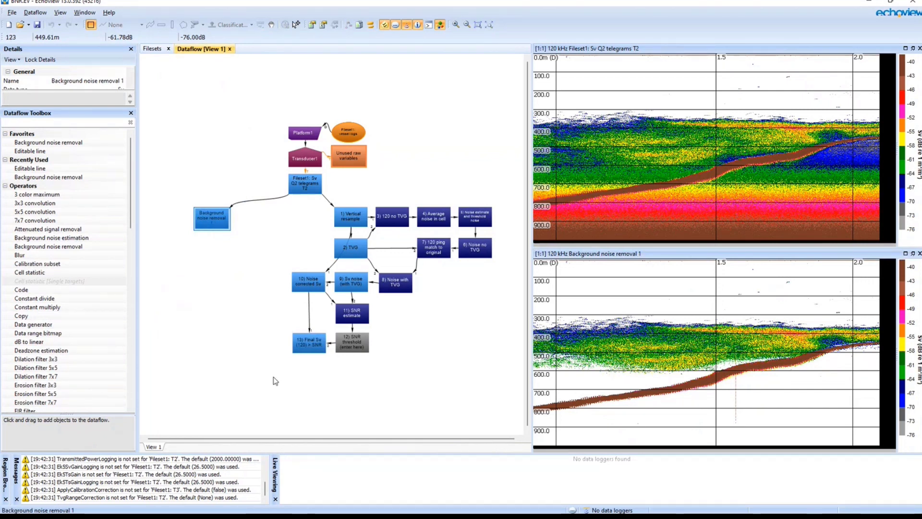
Examine the echograms of the 11) SNR estimate and 9) Sv noise (with TVG) variables, closing each one after viewing
left_click(349, 317)
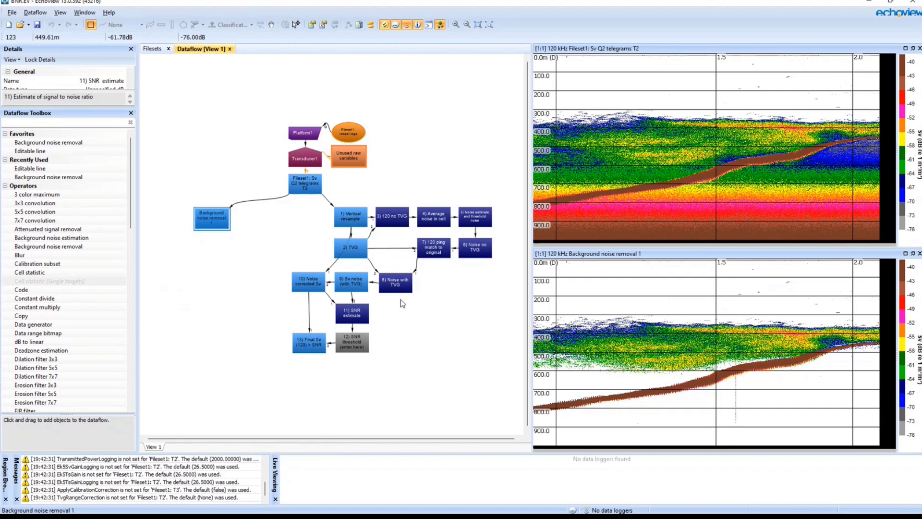
double_click(366, 319)
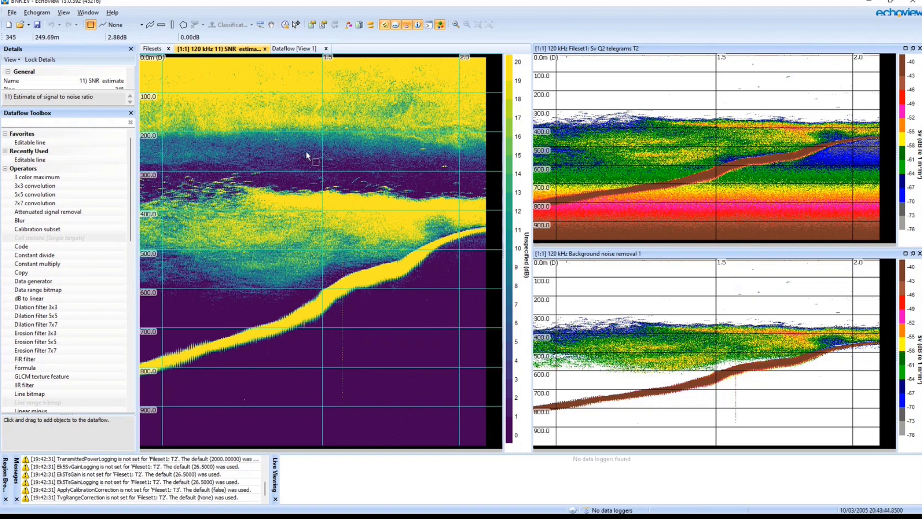
left_click(265, 48)
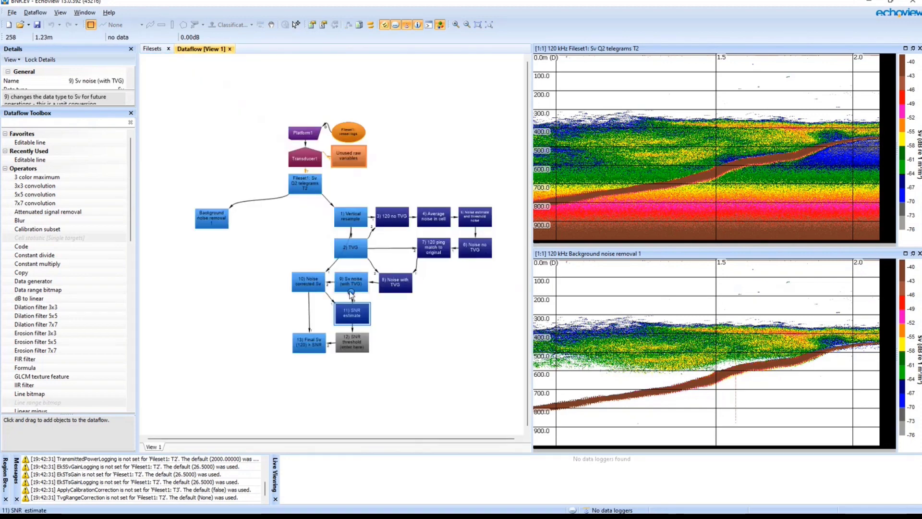
double_click(351, 276)
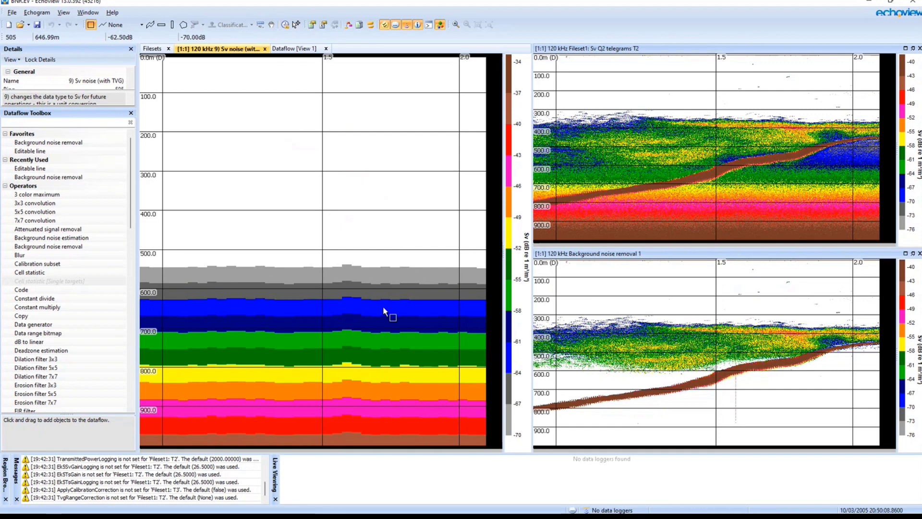
left_click(265, 48)
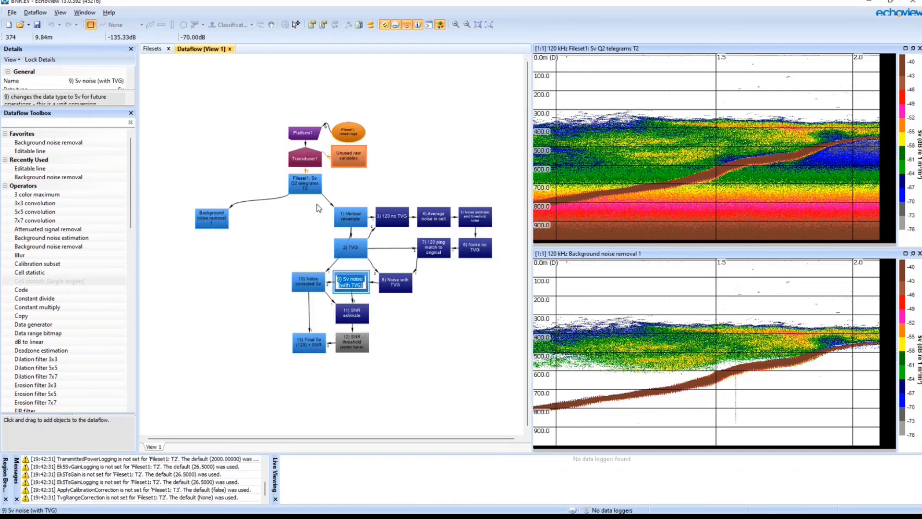
Highlight the variables 1) Vertical resample through 11) SNR estimate in the dataflow, and clear the selection
left_click(408, 289)
left_click_drag(298, 217, 489, 322)
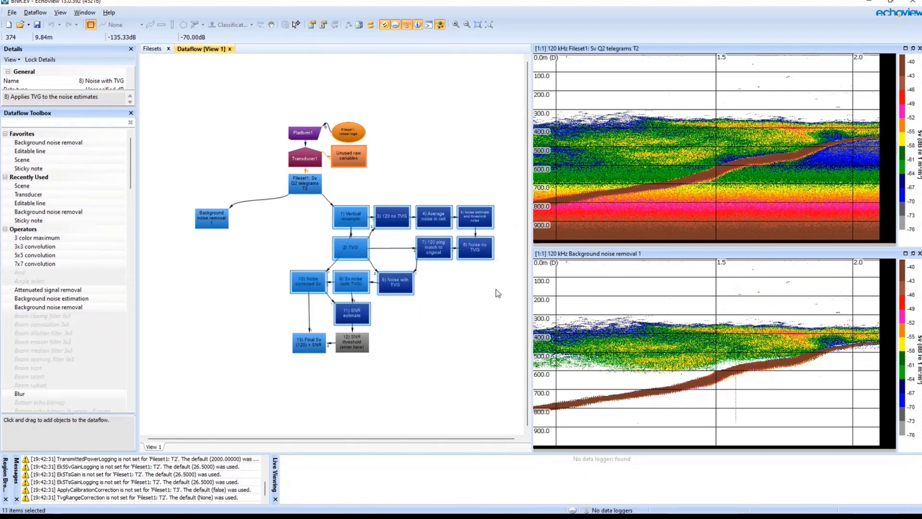
left_click(257, 263)
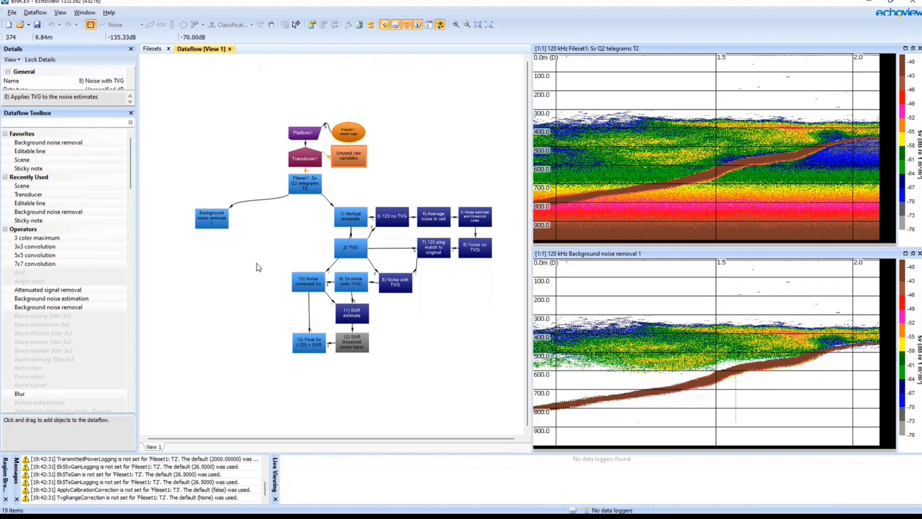
Filter the operators by "noise", add a Background noise estimation variable based on the Fileset1 Sv Q2 telegrams T2 variable, and display its echogram
left_click(305, 183)
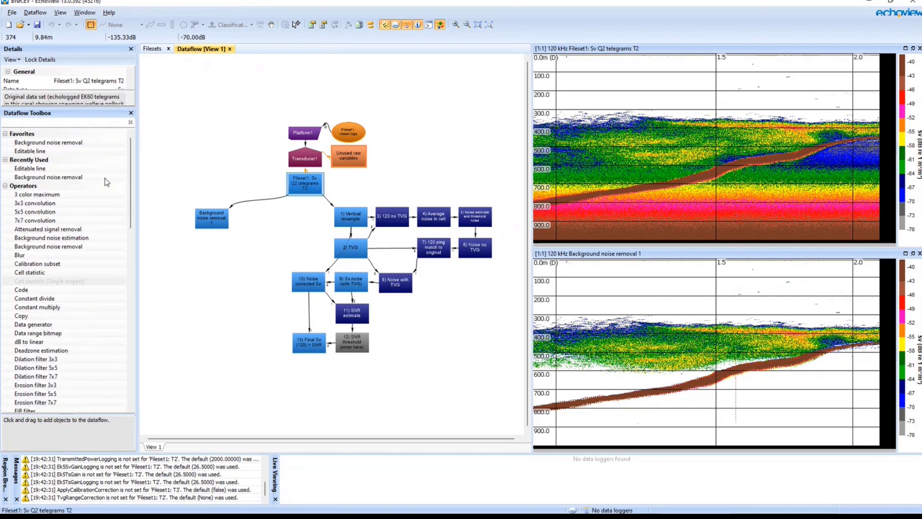
left_click(29, 121)
type("noise")
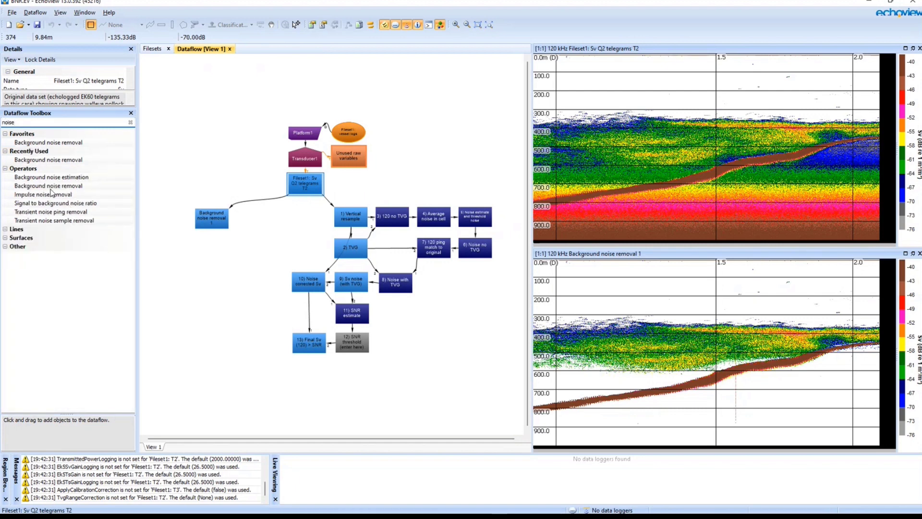
left_click_drag(43, 182, 251, 220)
double_click(256, 222)
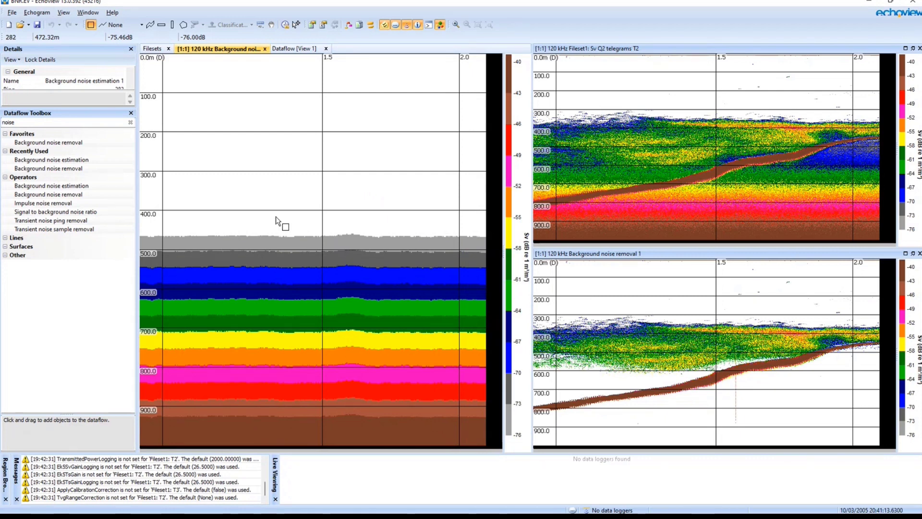
Review the averaging cell settings of Background noise estimation 1, cancel without changes, and close its echogram
double_click(269, 191)
left_click(257, 239)
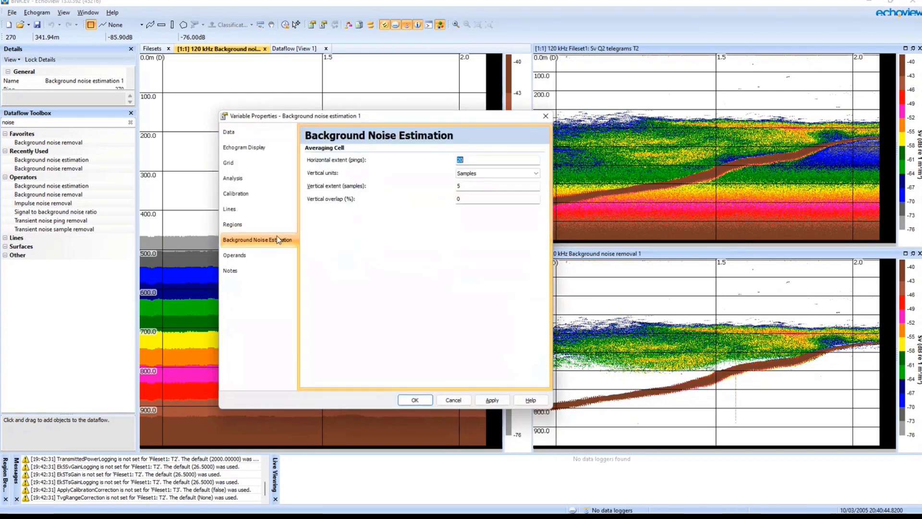
left_click_drag(470, 111, 597, 74)
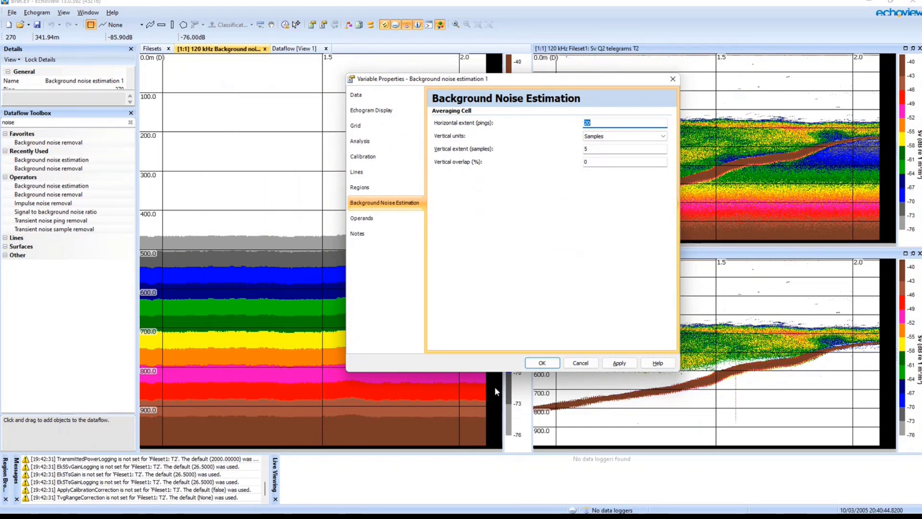
left_click(580, 363)
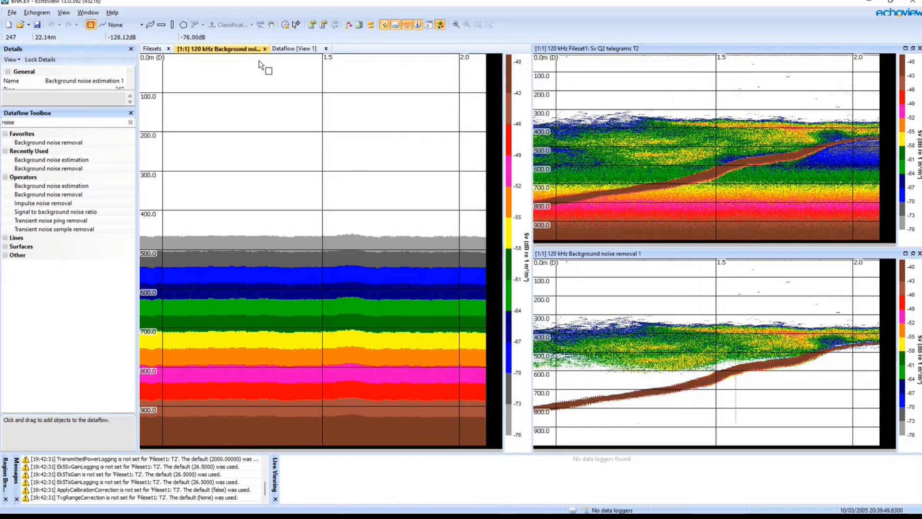
left_click(264, 48)
Add a Signal to background noise ratio variable from the Fileset1 Sv Q2 telegrams T2 variable and display its echogram
left_click(304, 186)
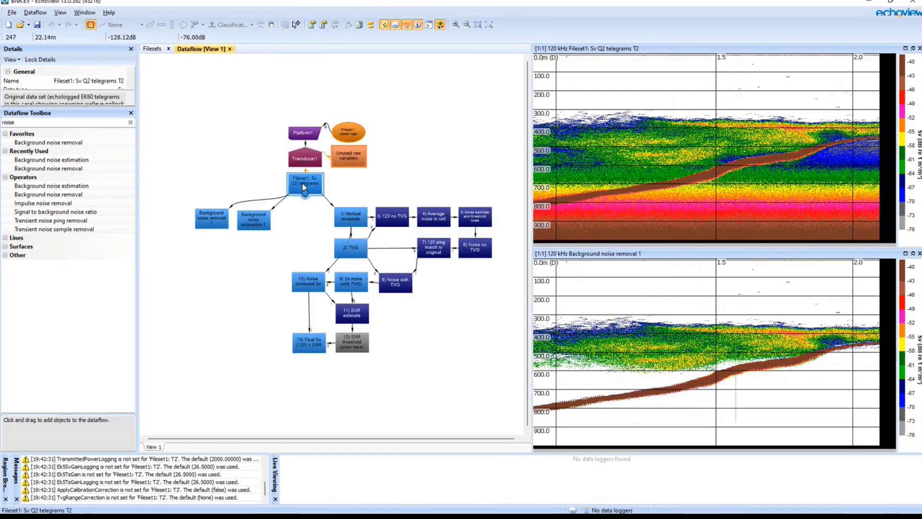
left_click_drag(36, 212, 231, 278)
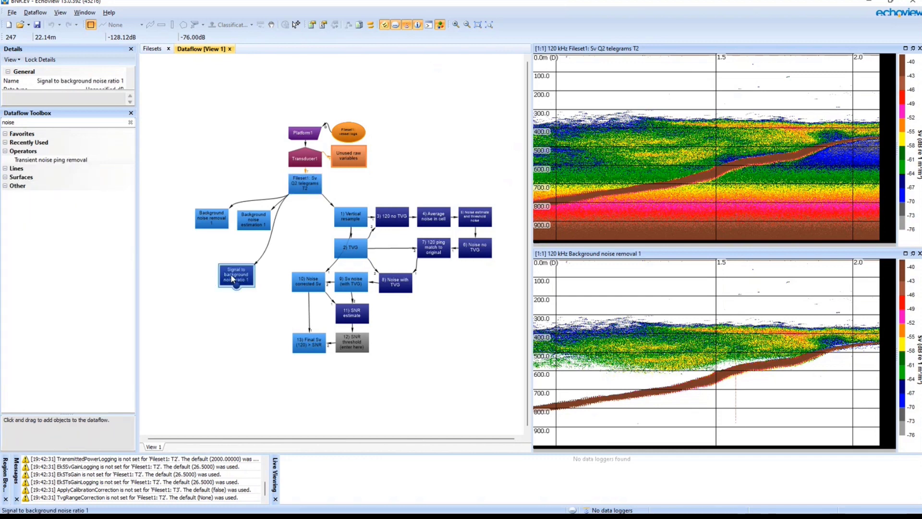
double_click(231, 277)
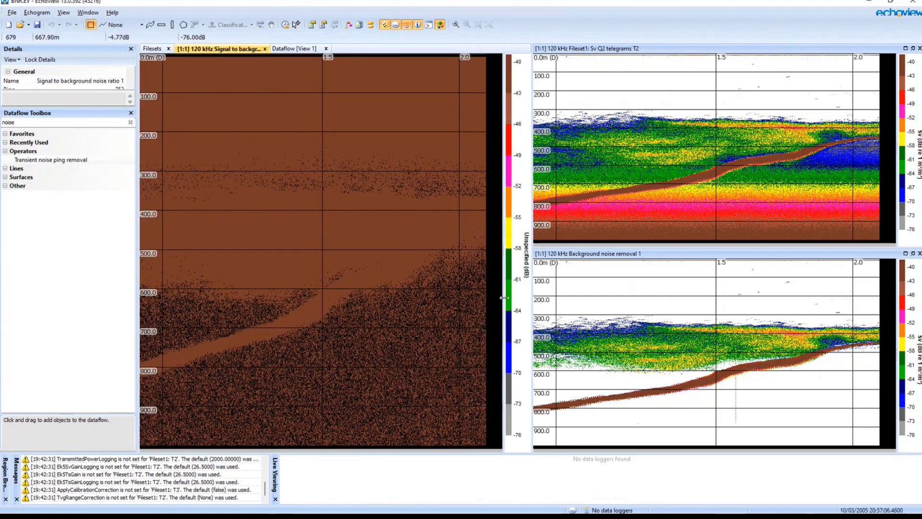
Set the Signal to background noise ratio echogram's color display minimum to 0 and its display range to 20
right_click(523, 294)
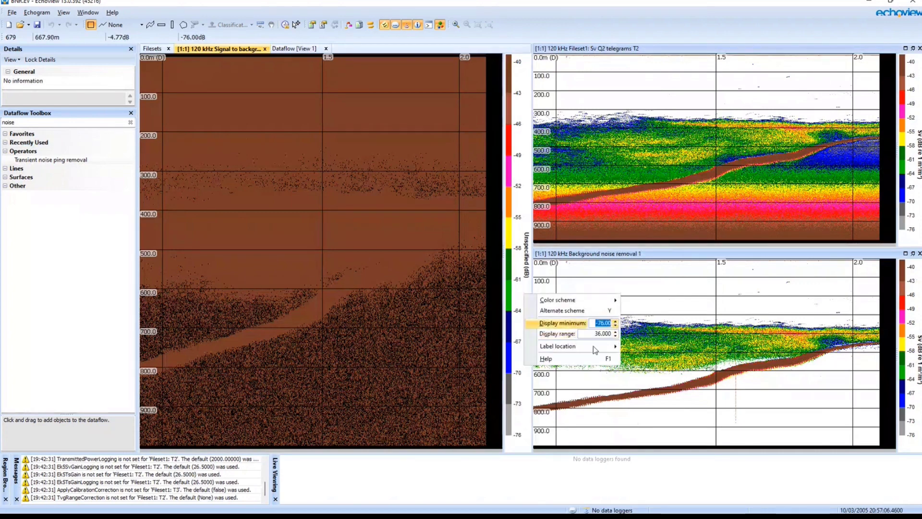
type("0")
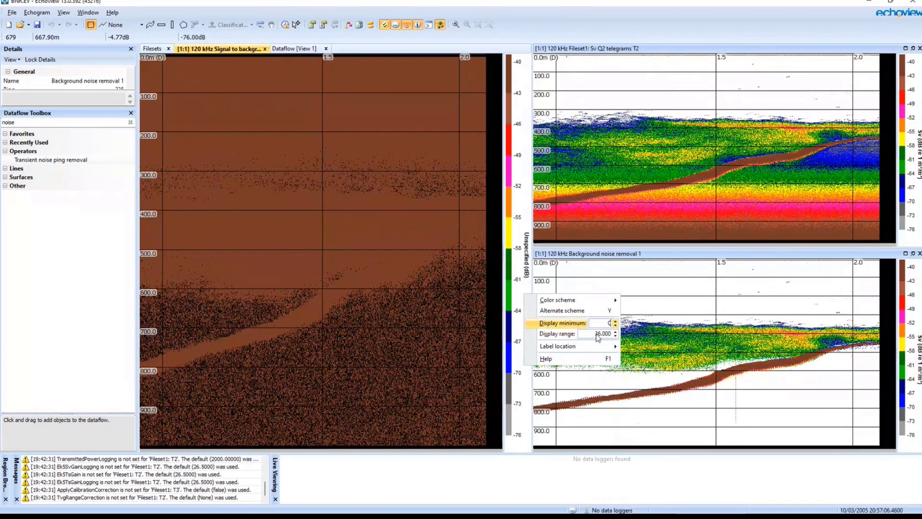
key("Tab")
type("20")
key("Return")
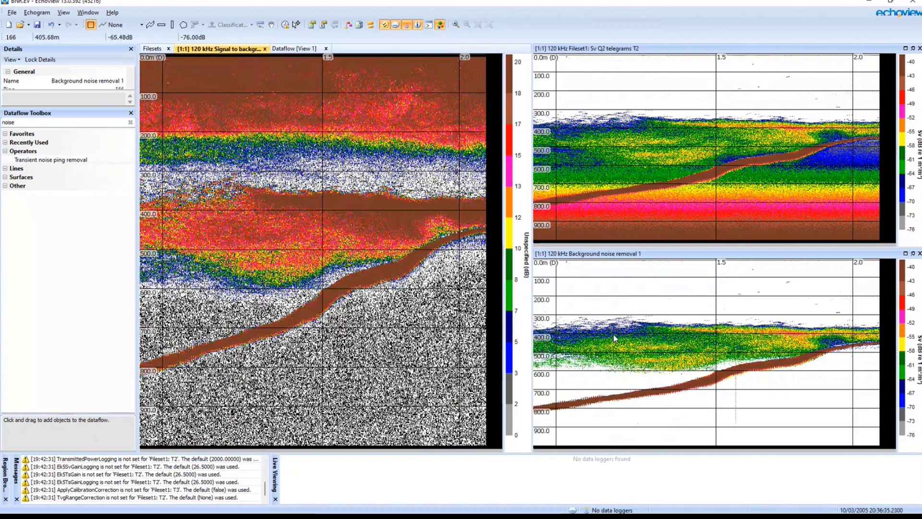
Change the color scheme of the Signal to background noise ratio echogram to Viridis
right_click(504, 292)
left_click(528, 268)
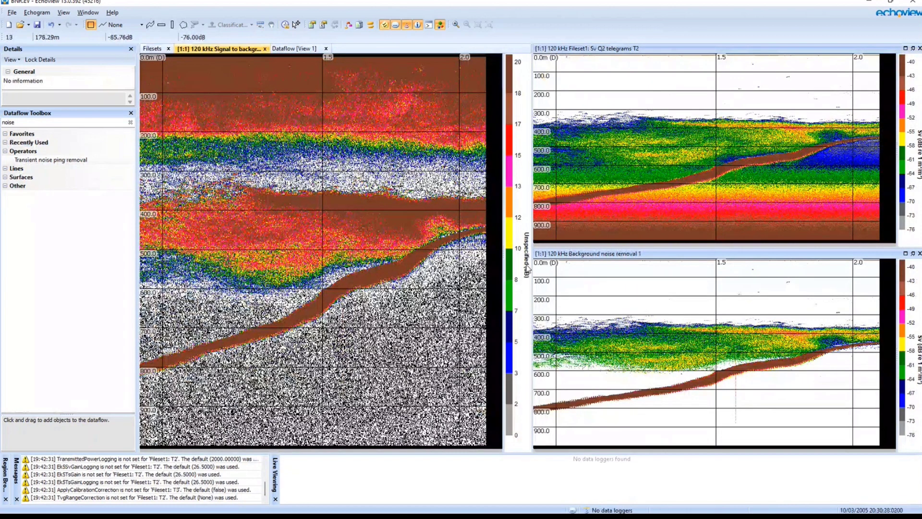
right_click(528, 268)
mouse_move(560, 271)
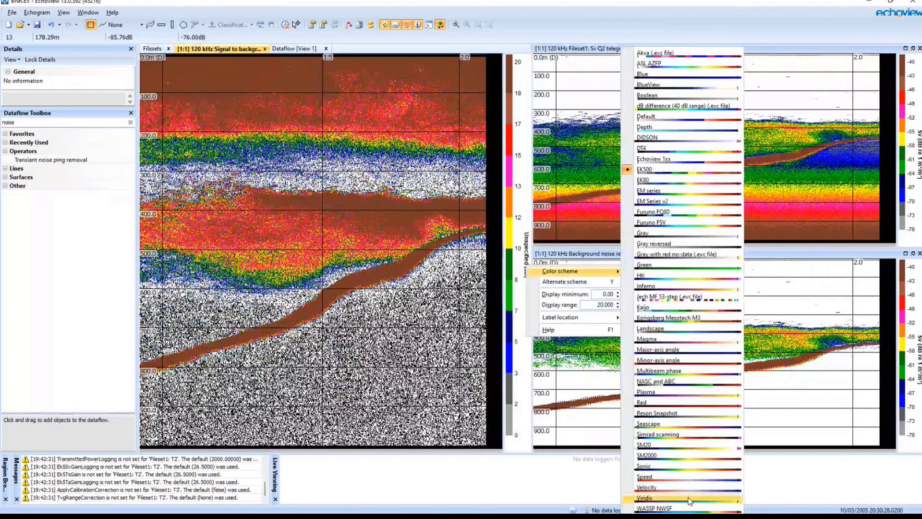
left_click(690, 501)
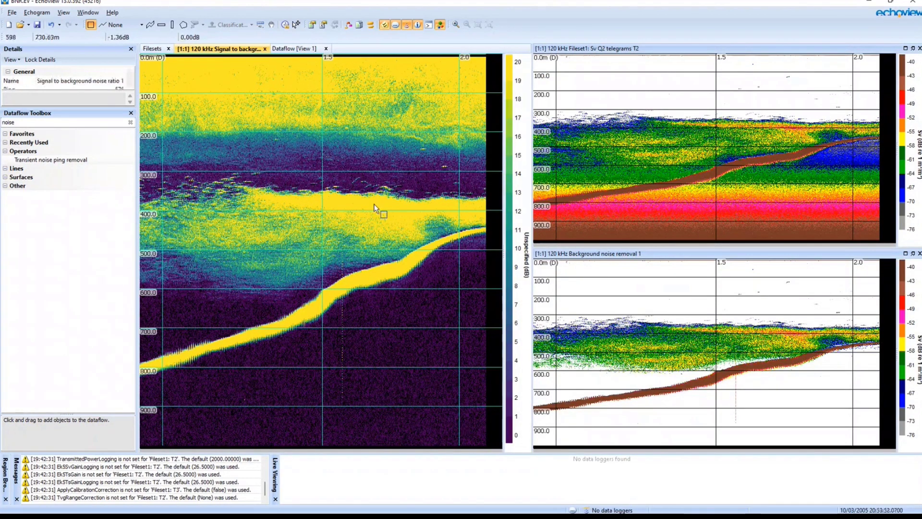
Close the Signal to background noise ratio echogram and move the numbered chain of variables in the dataflow away from the noise operators
left_click(265, 49)
left_click_drag(252, 273, 251, 244)
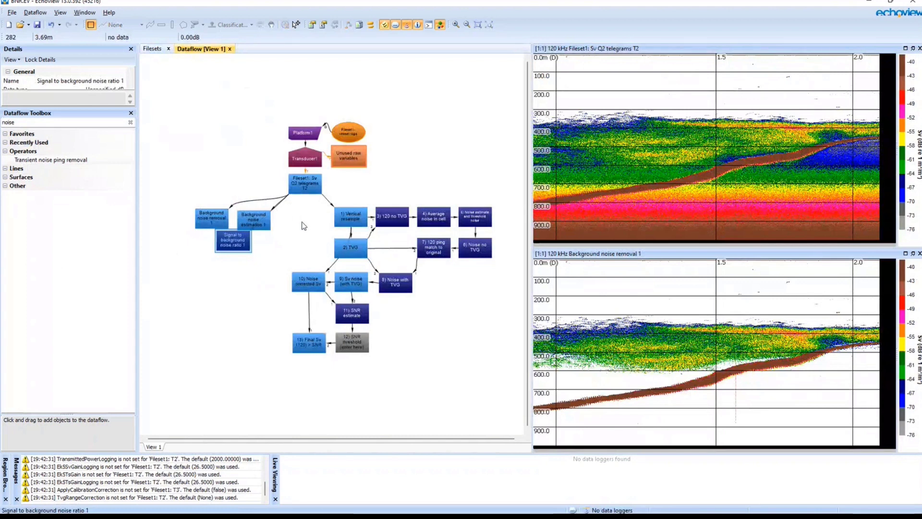
left_click_drag(289, 204, 495, 392)
left_click_drag(464, 258, 510, 291)
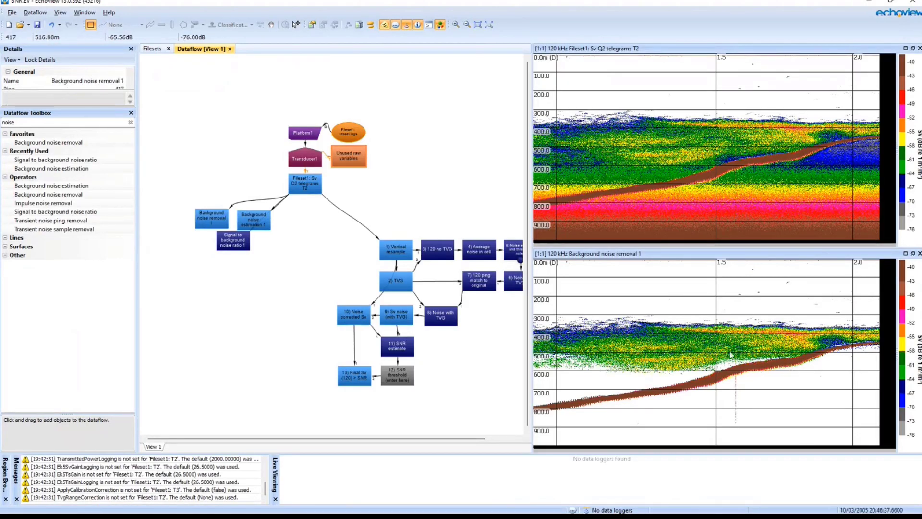
Add a Transient noise ping removal variable based on Background noise removal 1 and display its echogram
left_click_drag(730, 355, 761, 432)
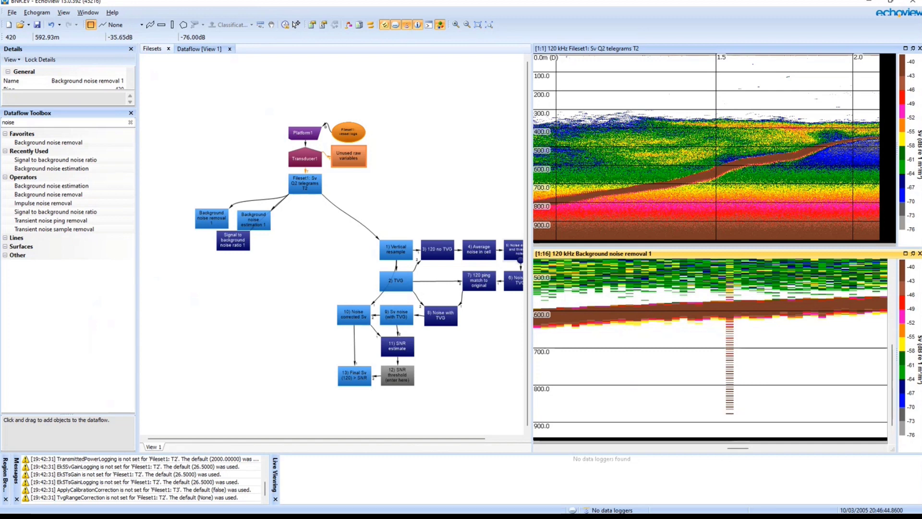
left_click(229, 221)
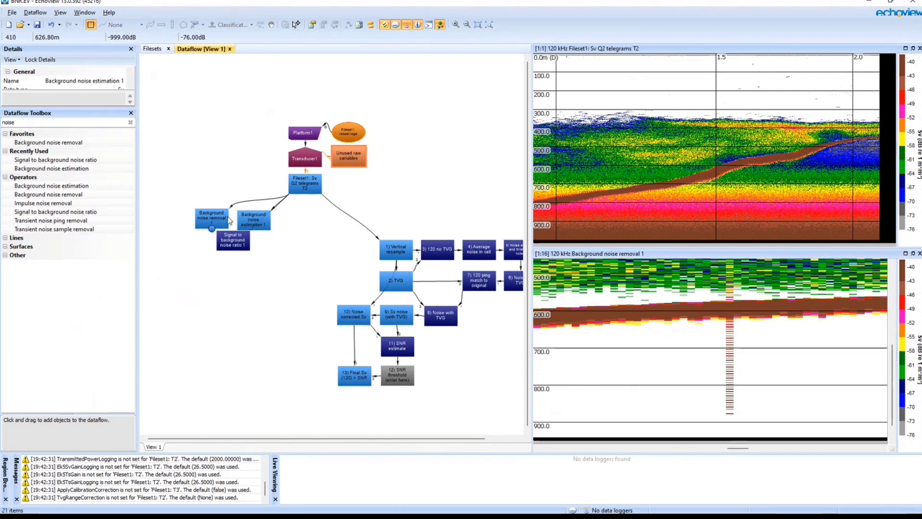
left_click_drag(229, 220, 206, 228)
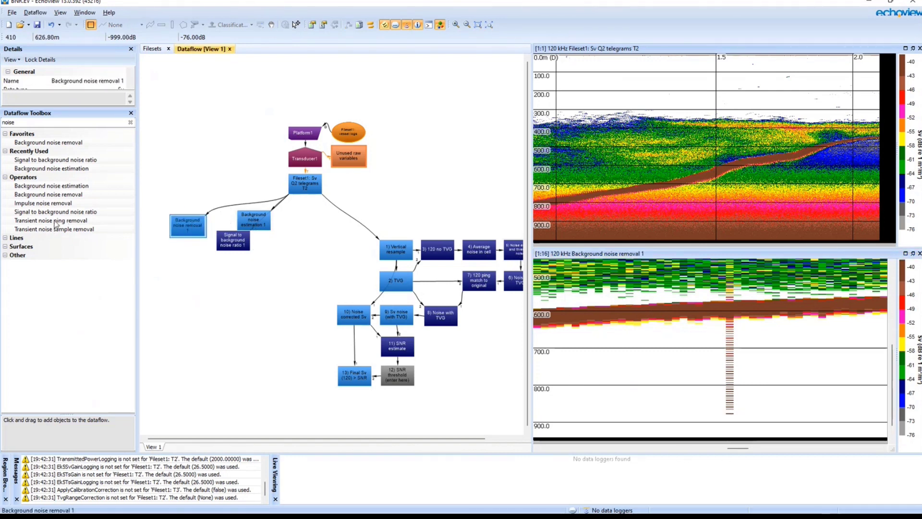
left_click_drag(57, 223, 191, 289)
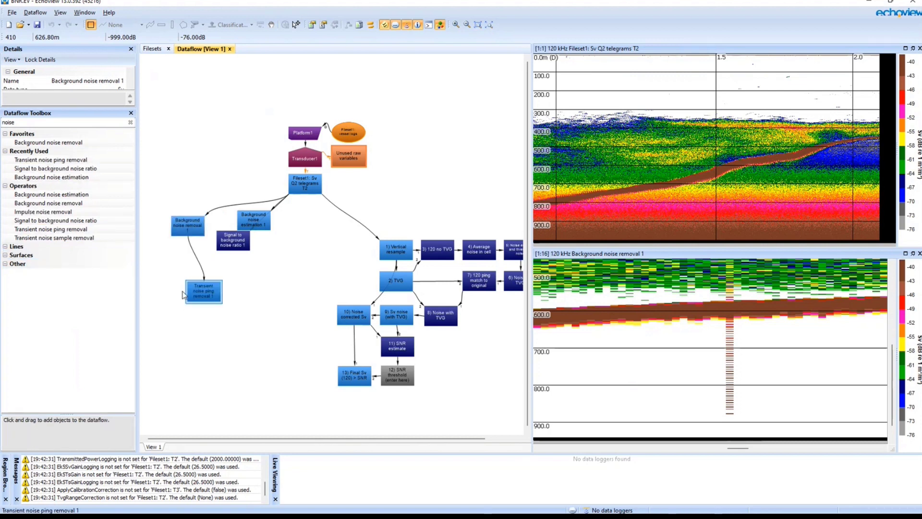
double_click(204, 291)
left_click(778, 372)
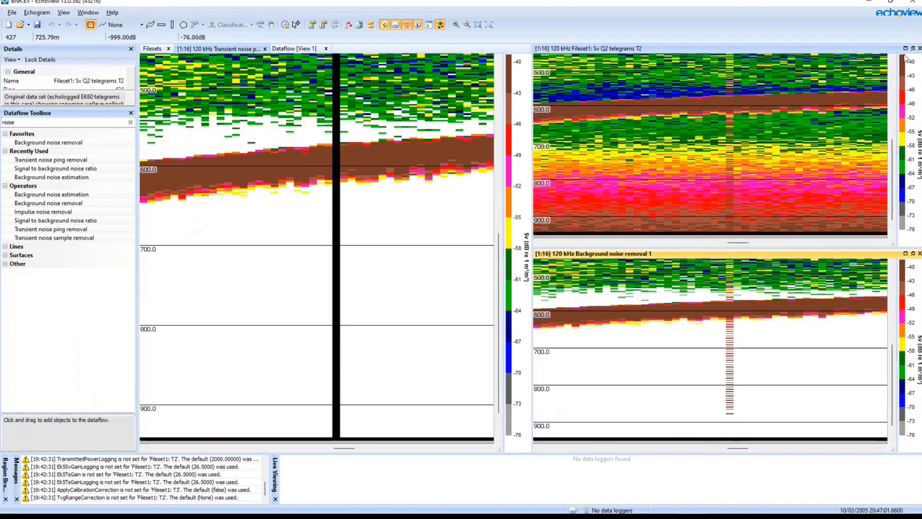
Close the Fileset1 Sv Q2 telegrams T2 echogram and review the Transient noise ping removal 1 settings, cancelling without changes
left_click(919, 49)
left_click(433, 228)
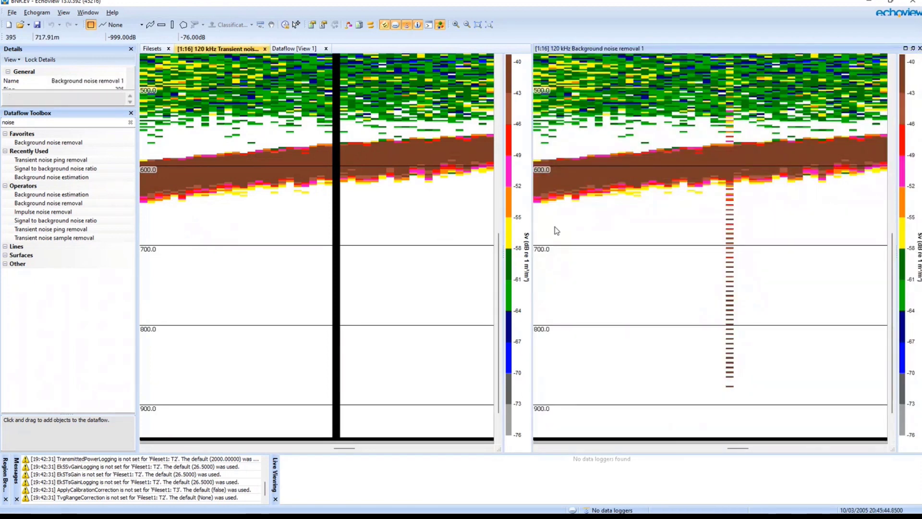
scroll(308, 117, "down", 4)
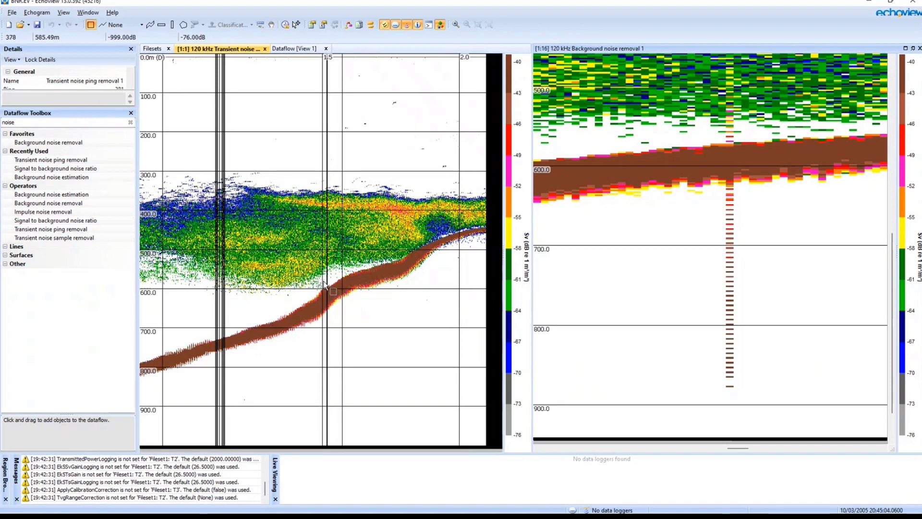
scroll(327, 287, "up", 2)
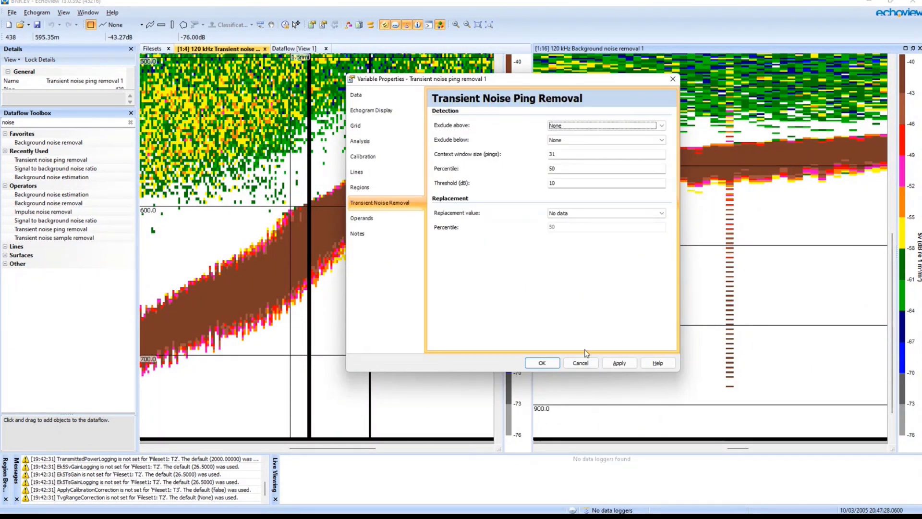
left_click(580, 363)
scroll(333, 306, "down", 2)
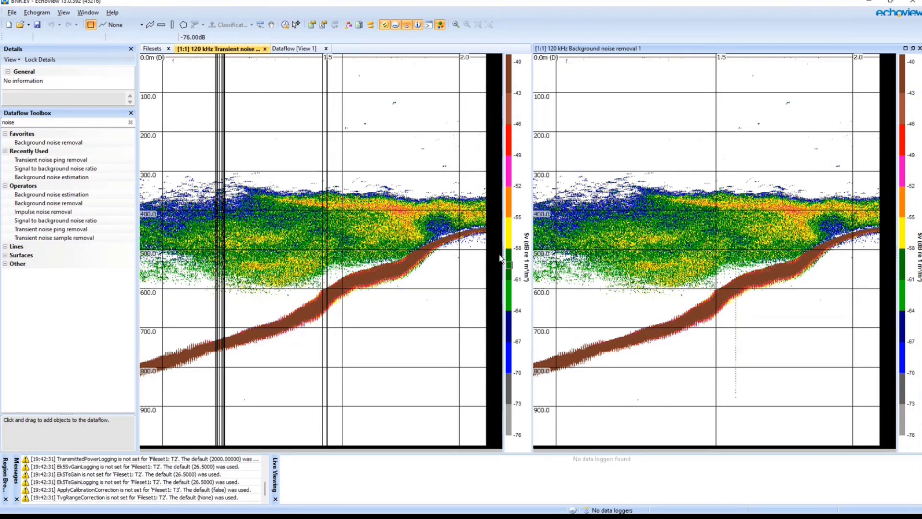
Set the detection percentile of Transient noise ping removal 1 to 90
double_click(500, 258)
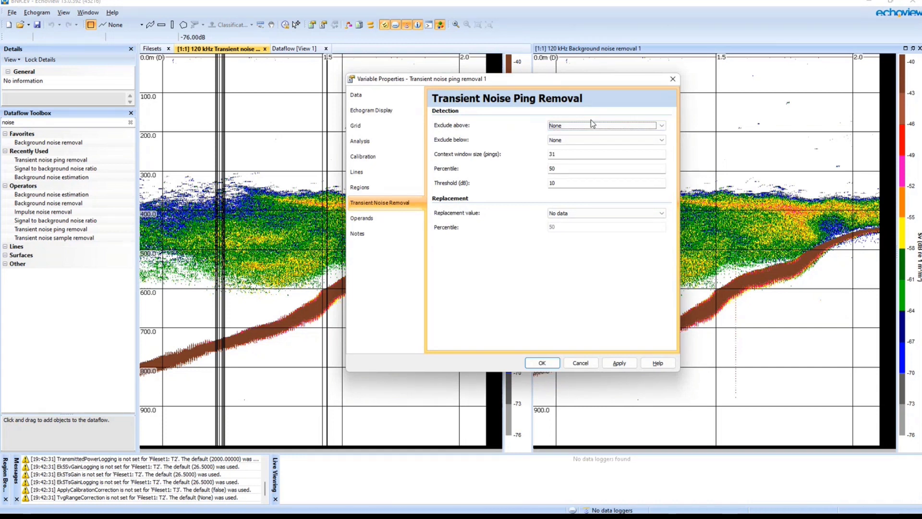
double_click(576, 169)
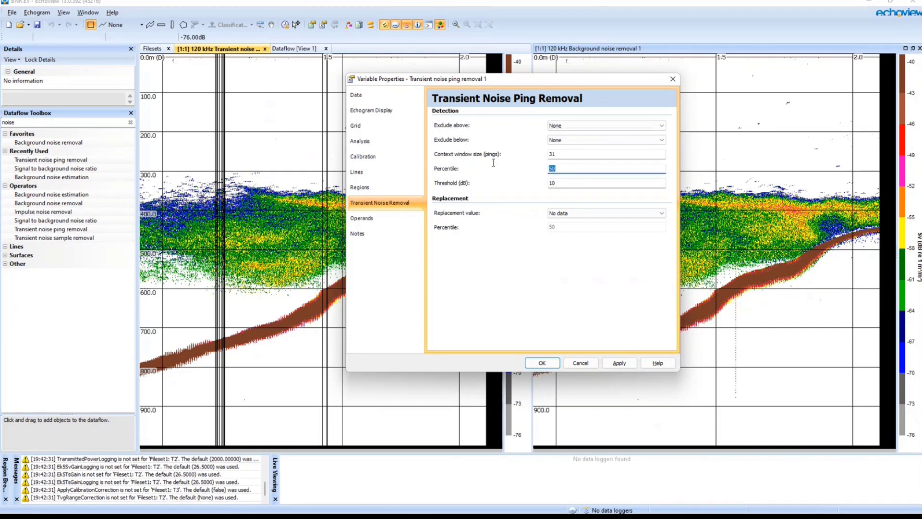
type("90")
left_click(542, 363)
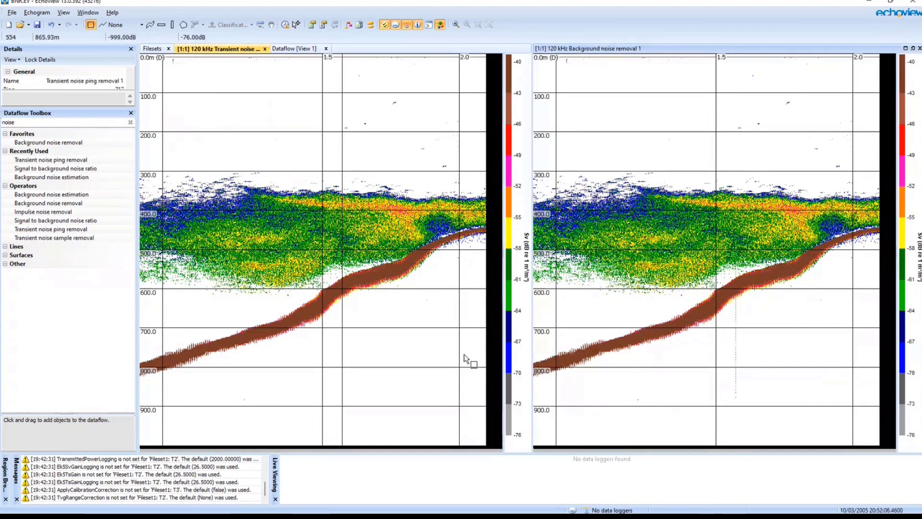
Set the replacement value of Transient noise ping removal 1 to Percentile
left_click_drag(725, 292, 754, 426)
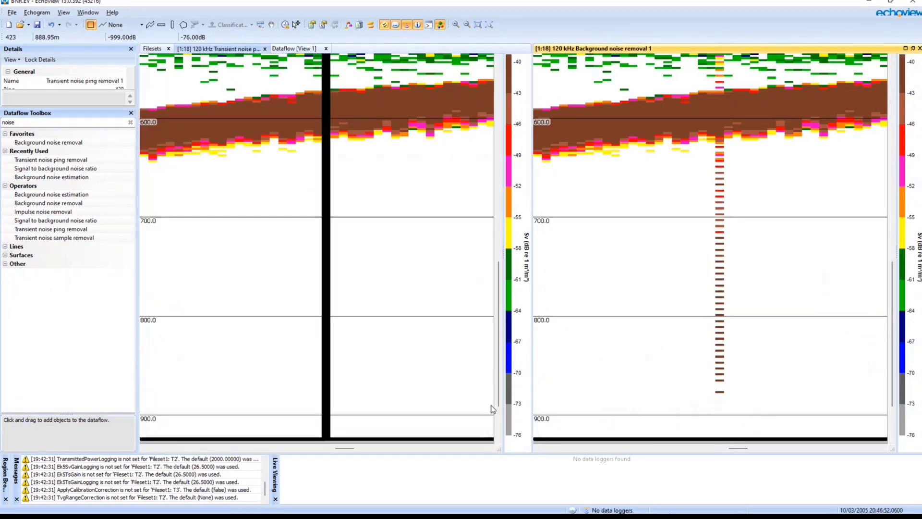
left_click(415, 345)
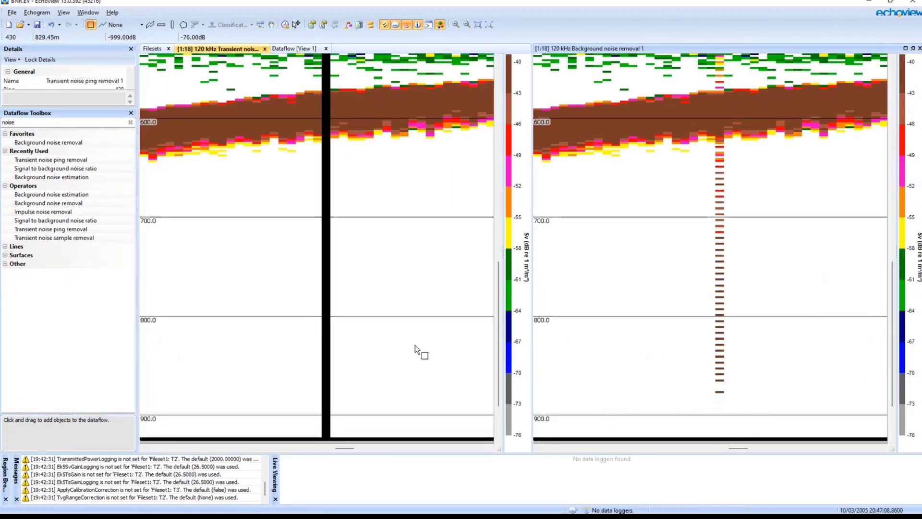
double_click(415, 345)
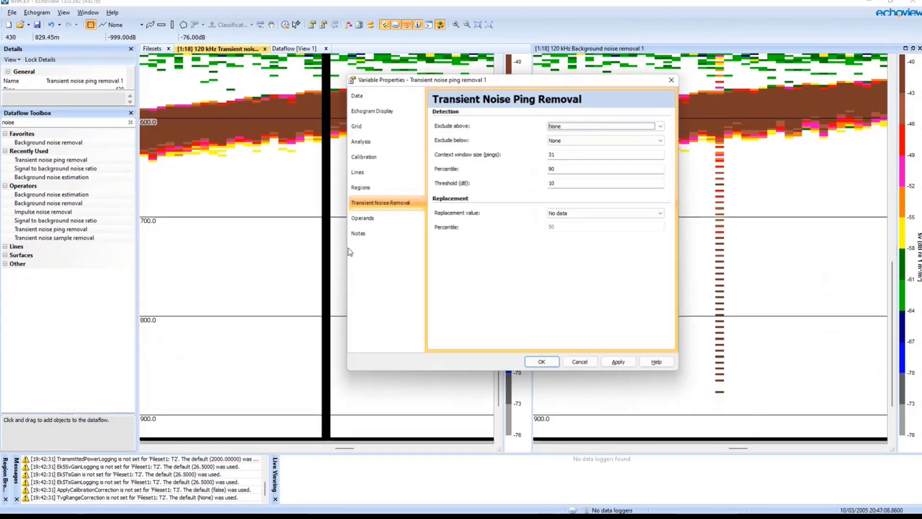
left_click(605, 213)
left_click(596, 228)
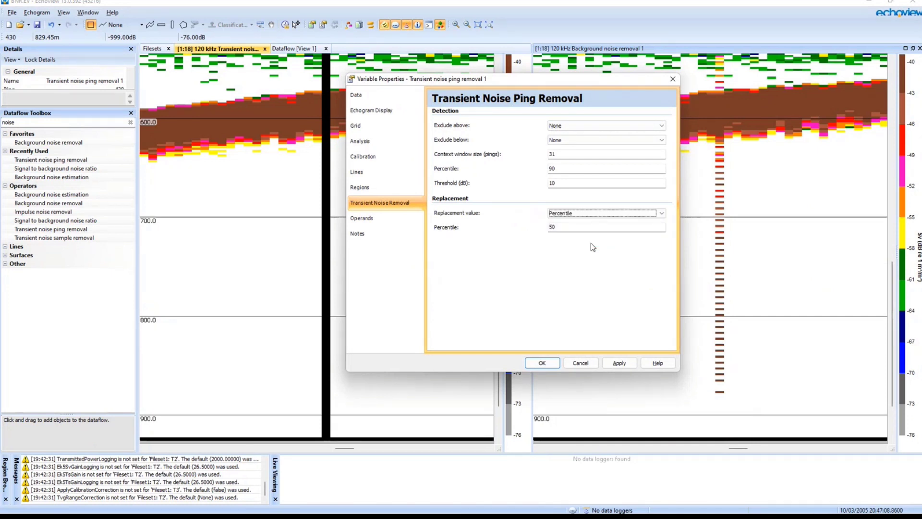
left_click(539, 361)
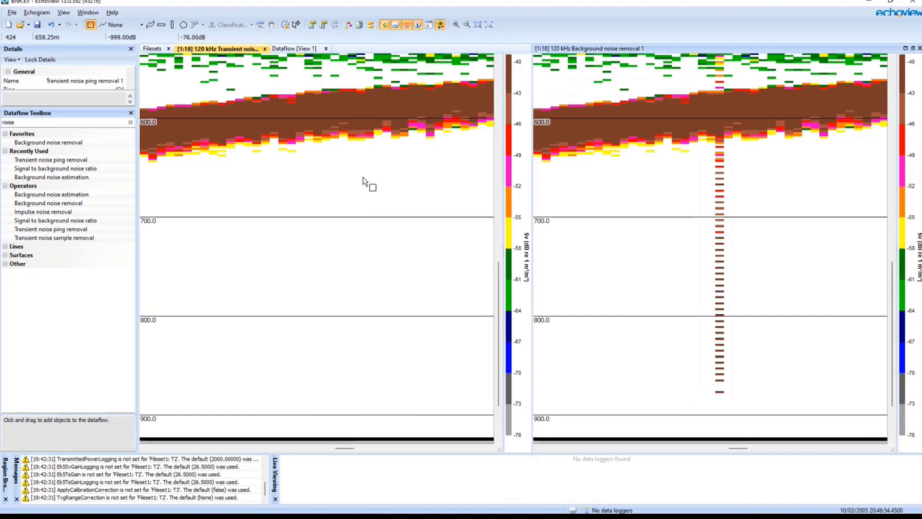
key("KP_Divide")
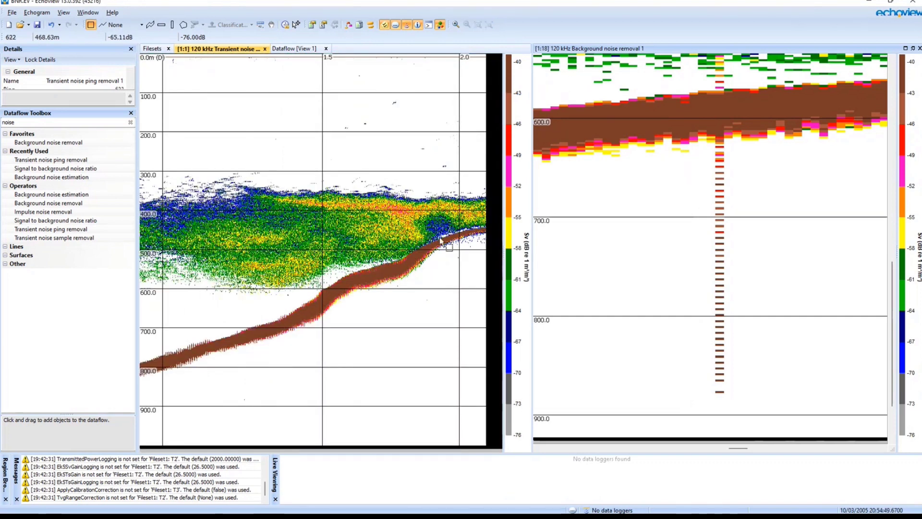
key("Return")
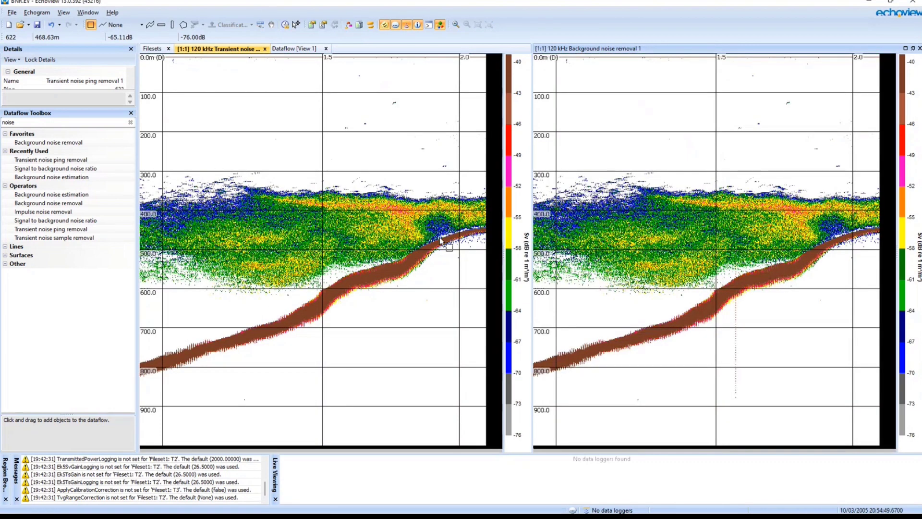
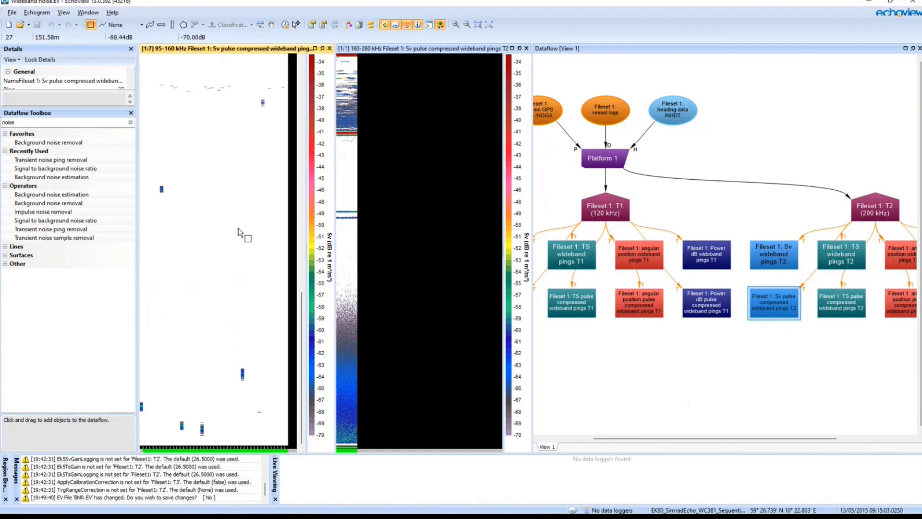
Add an Impulse noise removal variable from the T1 Sv pulse compressed wideband pings and dock its echogram beside the two wideband echograms
left_click(395, 300)
left_click_drag(370, 249, 310, 456)
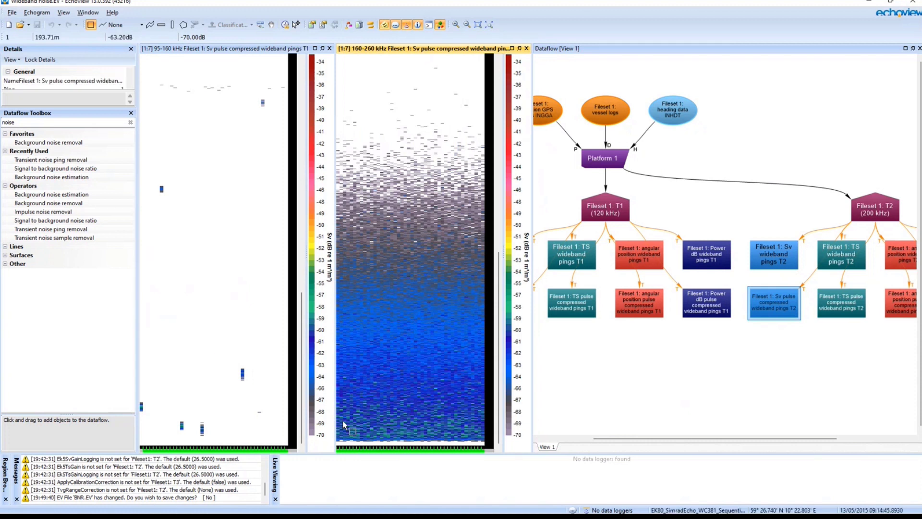
key("shift+z")
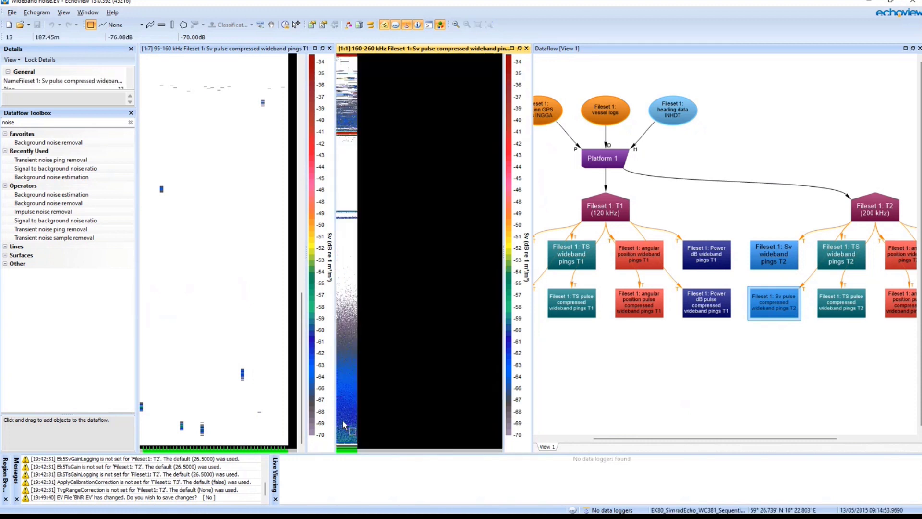
left_click(204, 346)
key("shift+z")
left_click_drag(743, 320, 857, 307)
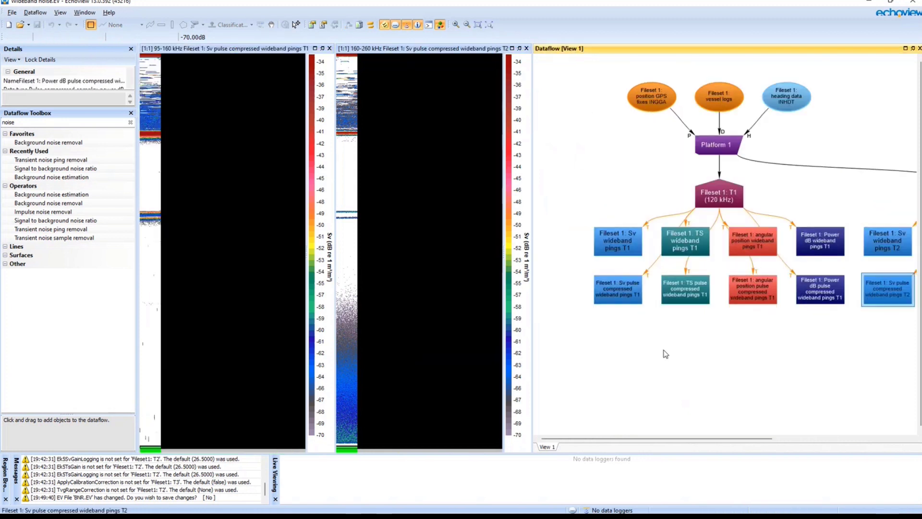
double_click(668, 274)
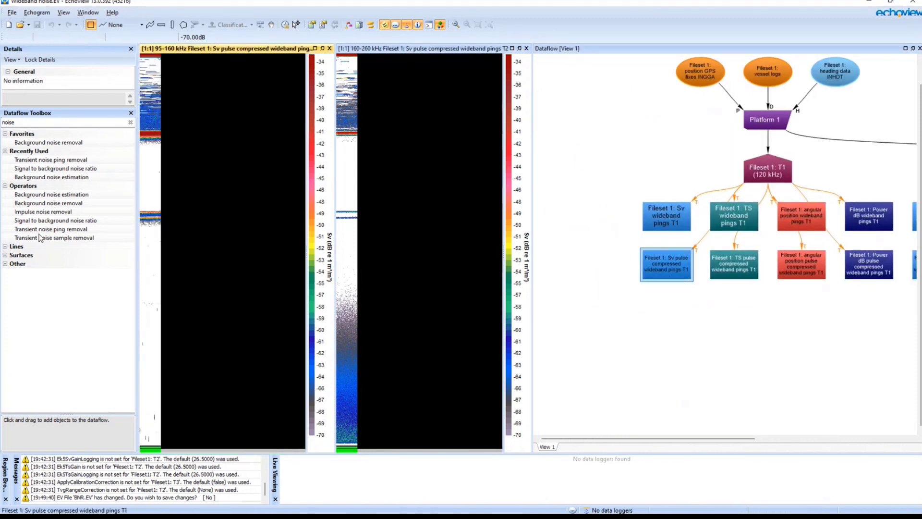
left_click_drag(43, 212, 692, 354)
double_click(697, 349)
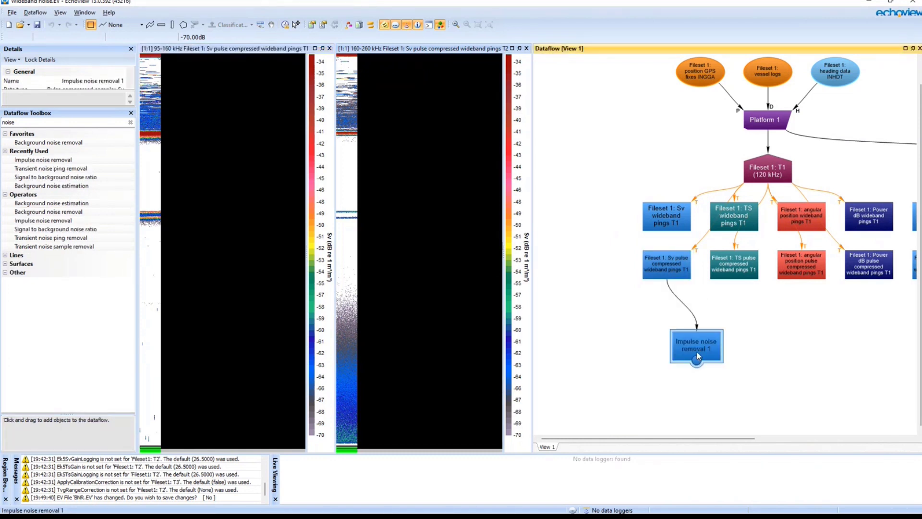
left_click_drag(658, 49, 224, 249)
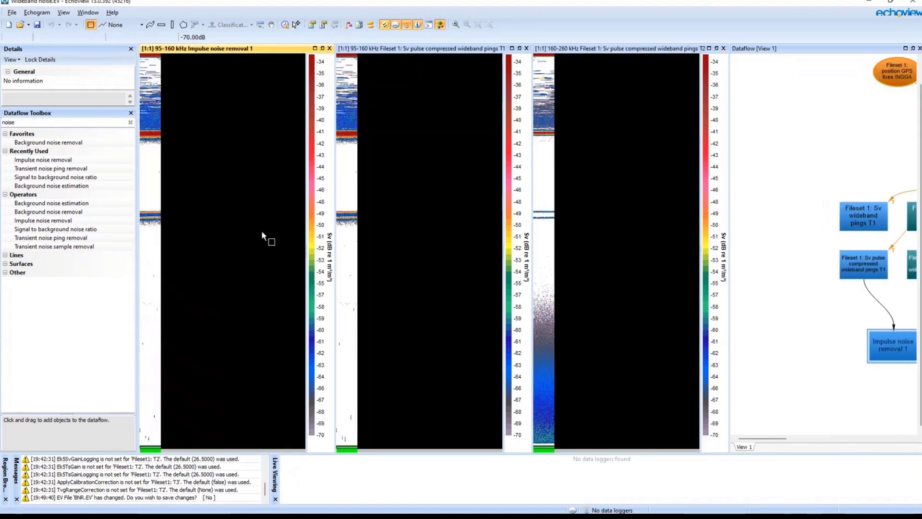
Set the sample threshold of Impulse noise removal 1 to 8 dB and apply it
left_click_drag(361, 263, 269, 448)
key("z")
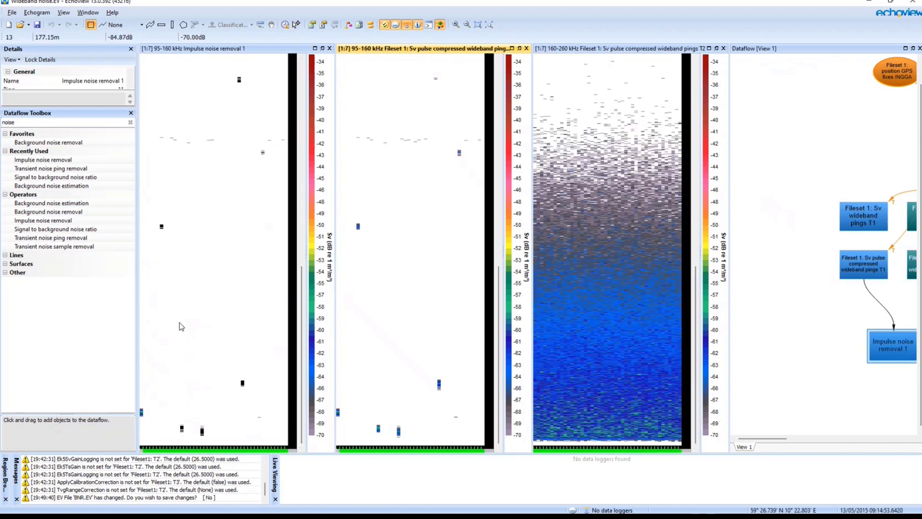
left_click(238, 217)
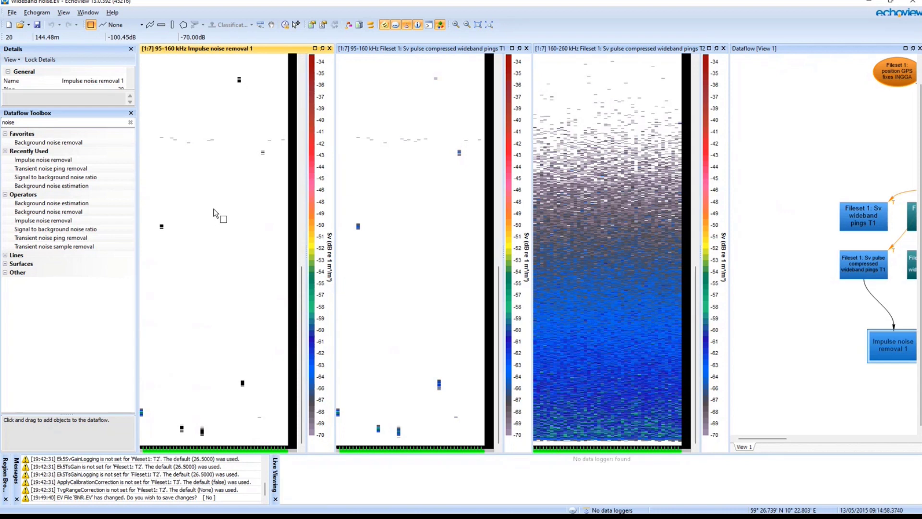
double_click(219, 253)
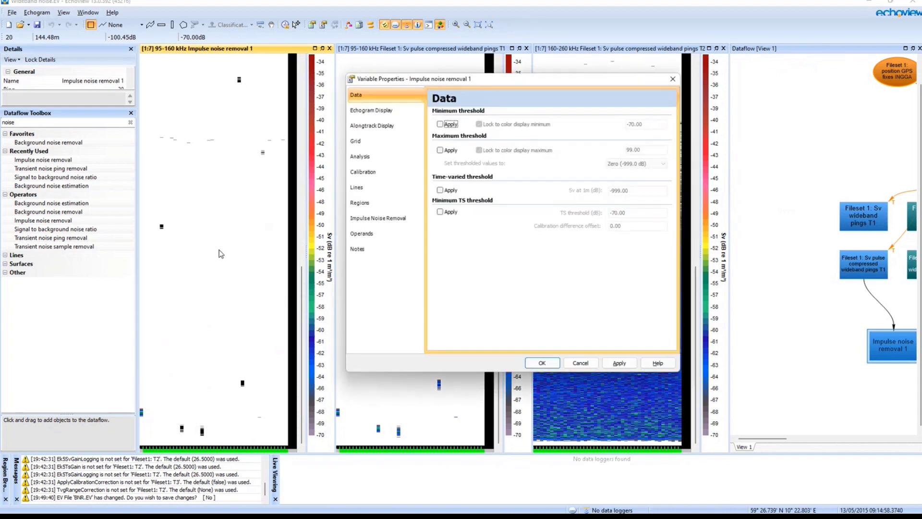
left_click(378, 218)
left_click(472, 254)
type("8")
left_click(619, 362)
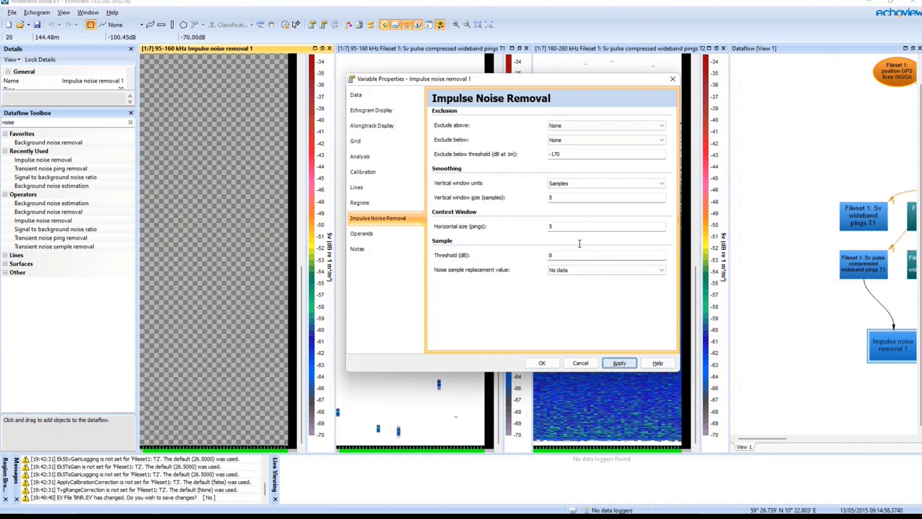
Set the noise sample replacement value of Impulse noise removal 1 to Mean
left_click_drag(441, 79, 531, 98)
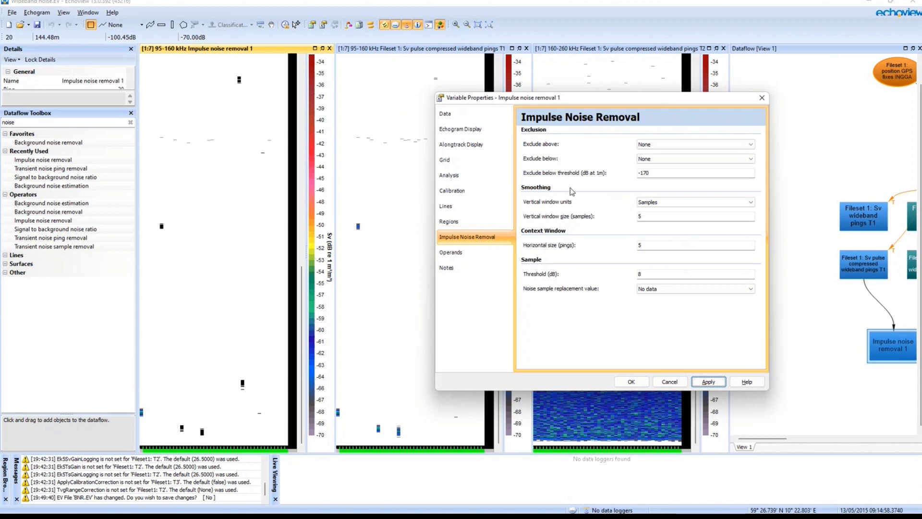
left_click(653, 287)
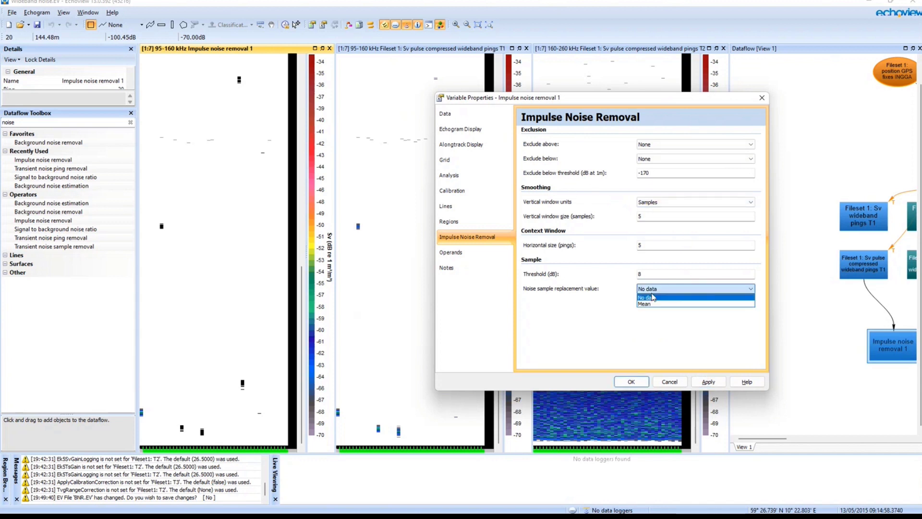
left_click(663, 309)
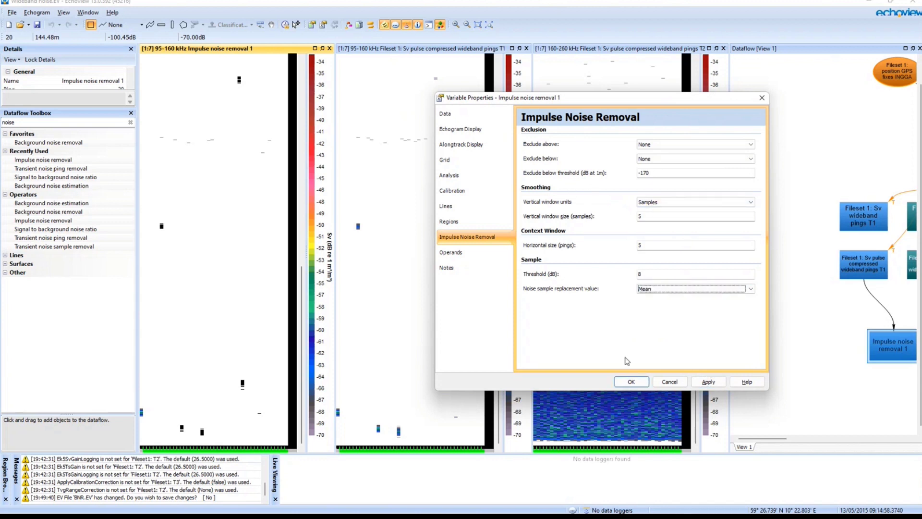
left_click(631, 381)
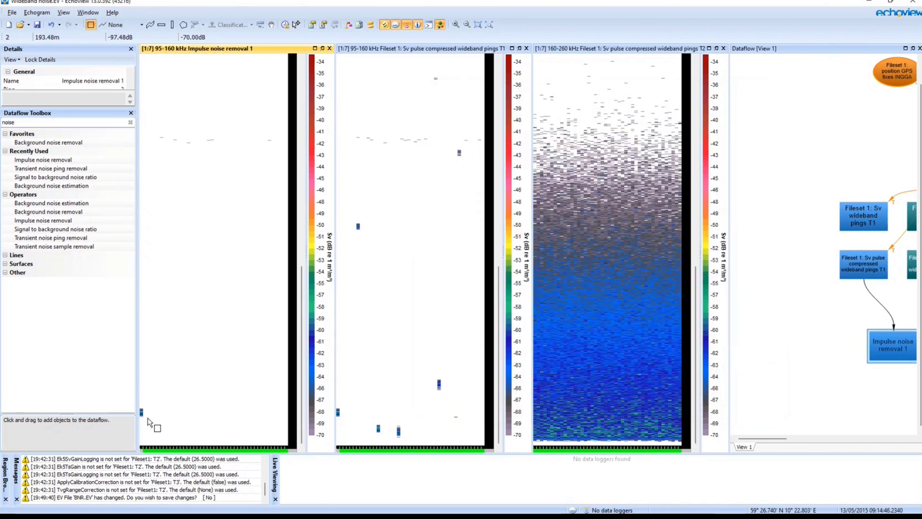
Close the Impulse noise removal 1 and T1 pulse compressed wideband echograms, keeping the T2 echogram and the dataflow open
key("shift+z")
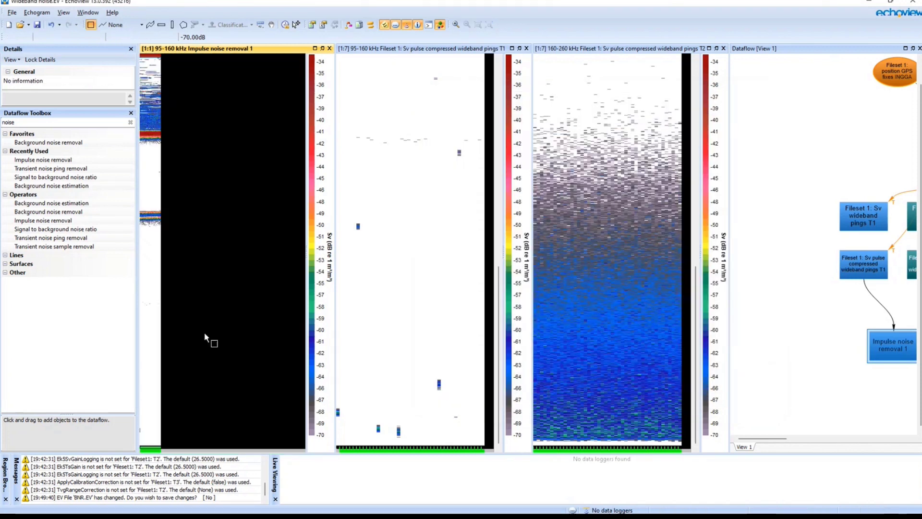
left_click_drag(360, 165, 281, 487)
key("z")
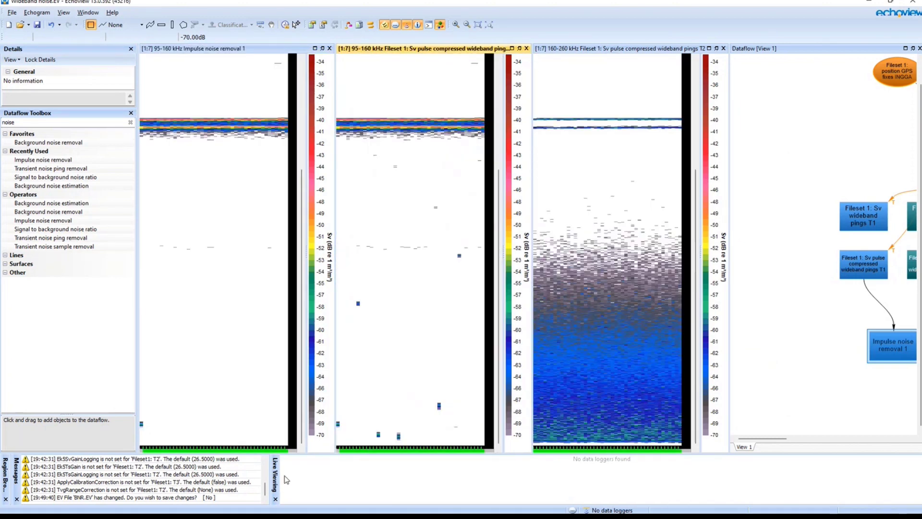
left_click(329, 48)
left_click(329, 49)
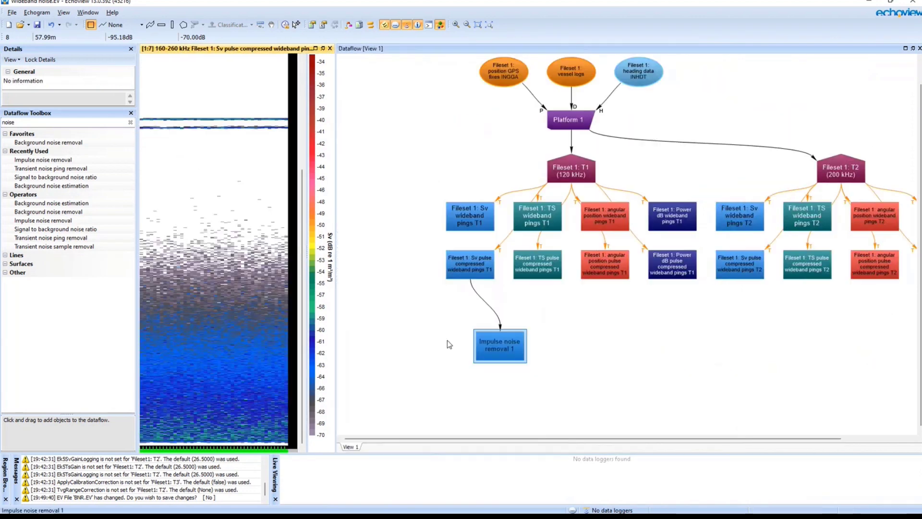
Add a Background noise removal variable from the T2 Sv pulse compressed wideband pings and show its echogram beside the T2 echogram
left_click(739, 264)
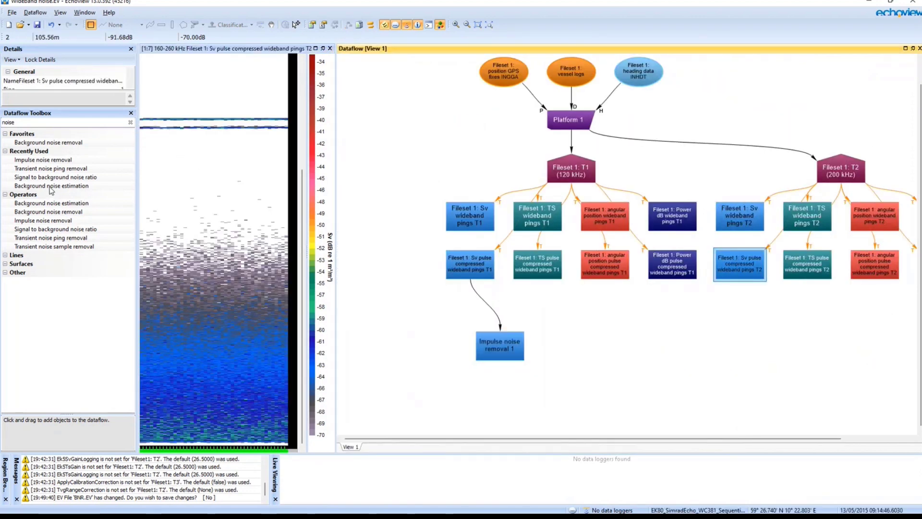
left_click_drag(38, 212, 720, 378)
double_click(721, 378)
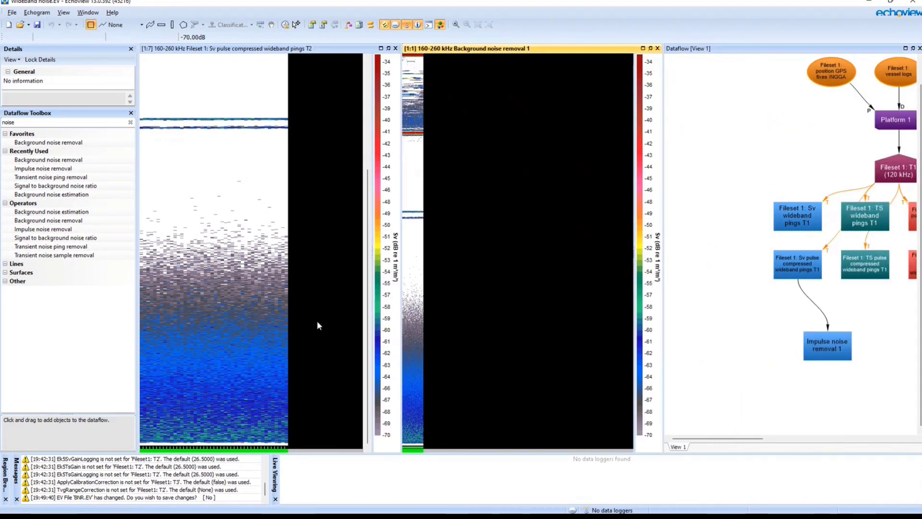
left_click(461, 249)
Set the averaging cell of Background noise removal 1 to vertical units of Meters and a vertical extent of 50 m
double_click(607, 301)
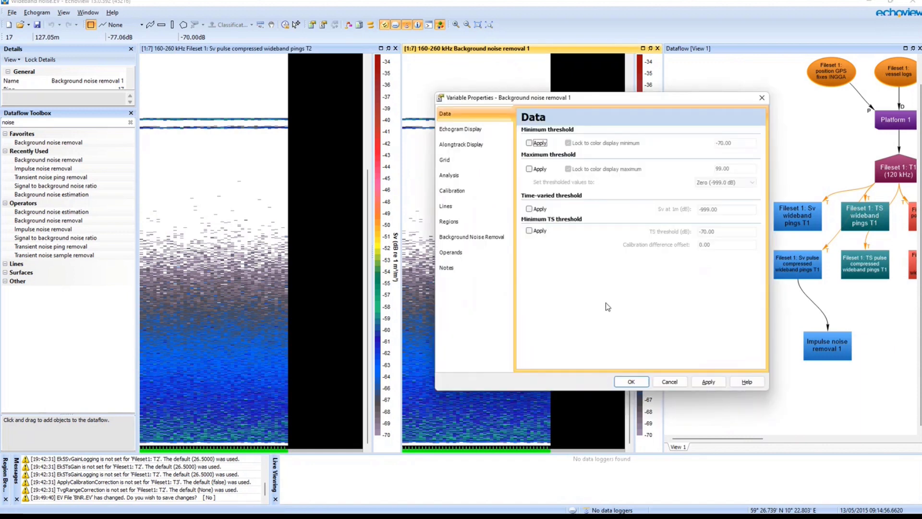
left_click(449, 221)
left_click(484, 236)
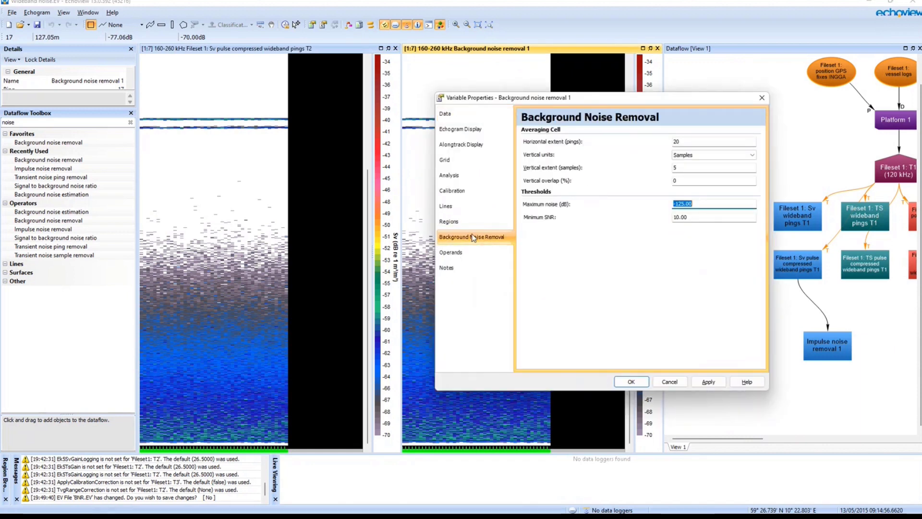
left_click(713, 155)
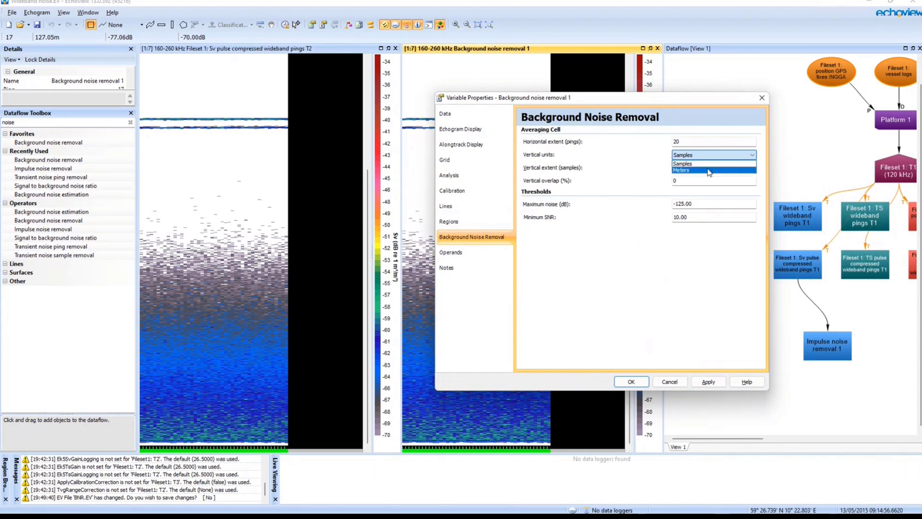
left_click(706, 170)
double_click(686, 167)
type("50")
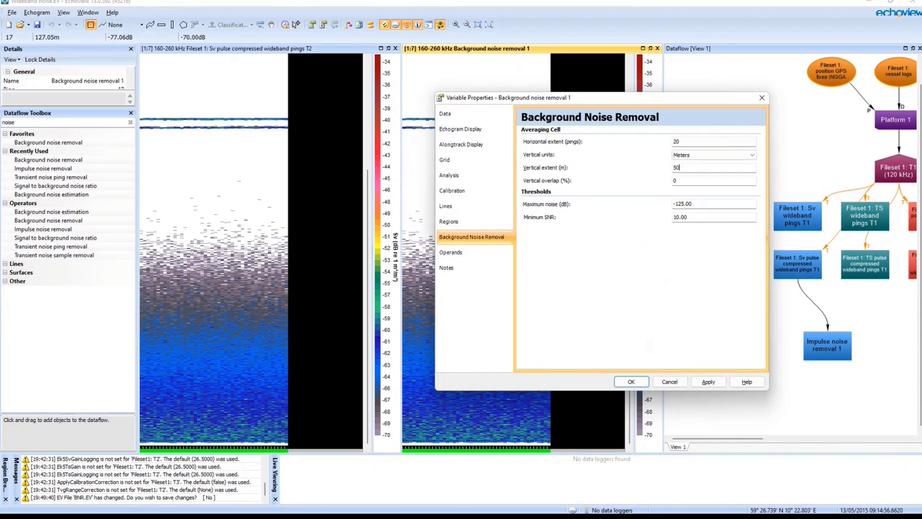
left_click(632, 383)
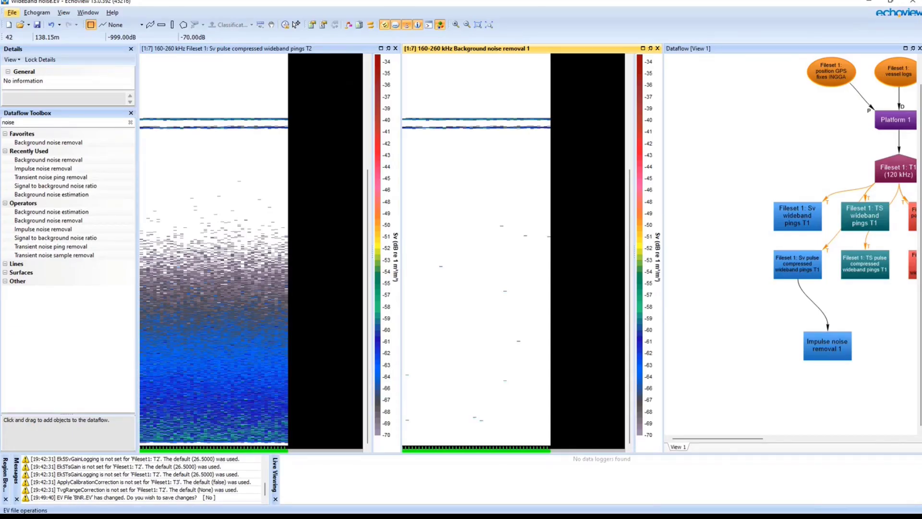
Close Wideband noise.EV without saving and open the recent file Oculus demo (EV13).EV
key("ctrl+F4")
key("n")
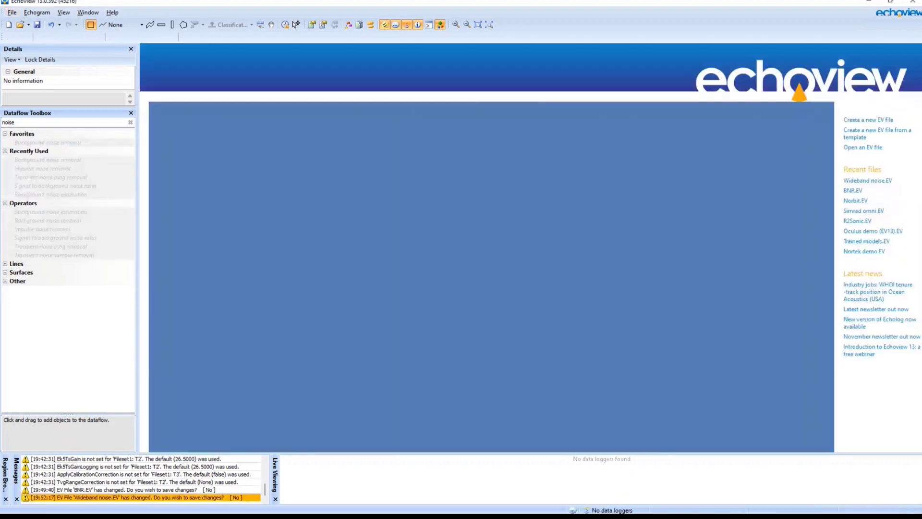
left_click(897, 231)
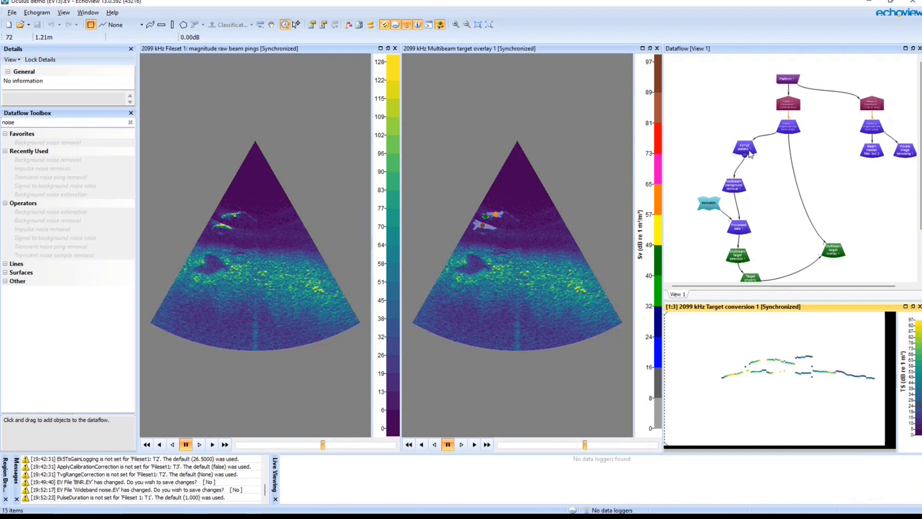
Enlarge the fish targets in the magnitude raw beam pings echogram and close the Multibeam target overlay 1 and Target conversion 1 echograms
scroll(749, 153, "up", 2)
left_click_drag(177, 190, 265, 231)
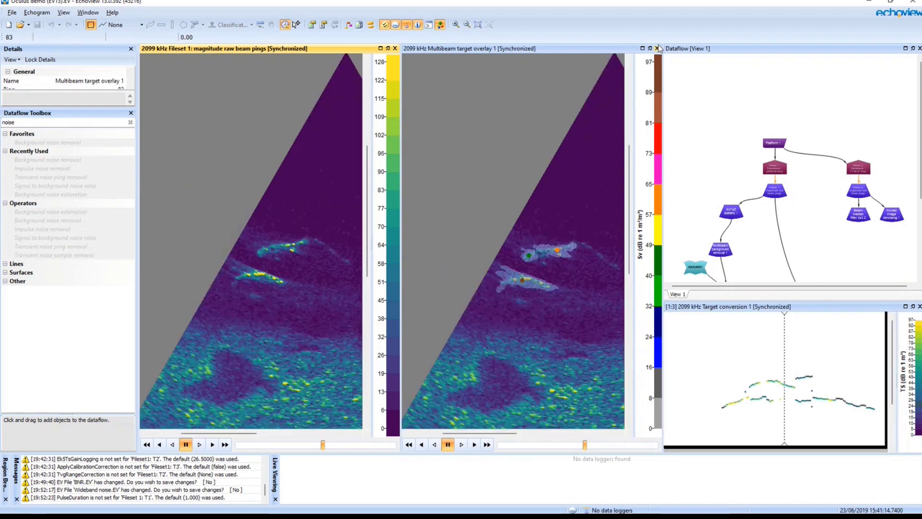
left_click(656, 48)
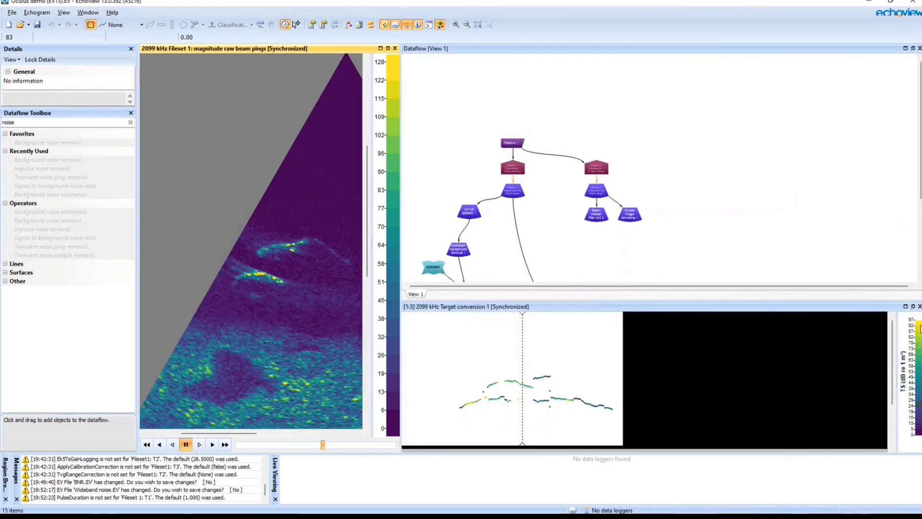
left_click(919, 307)
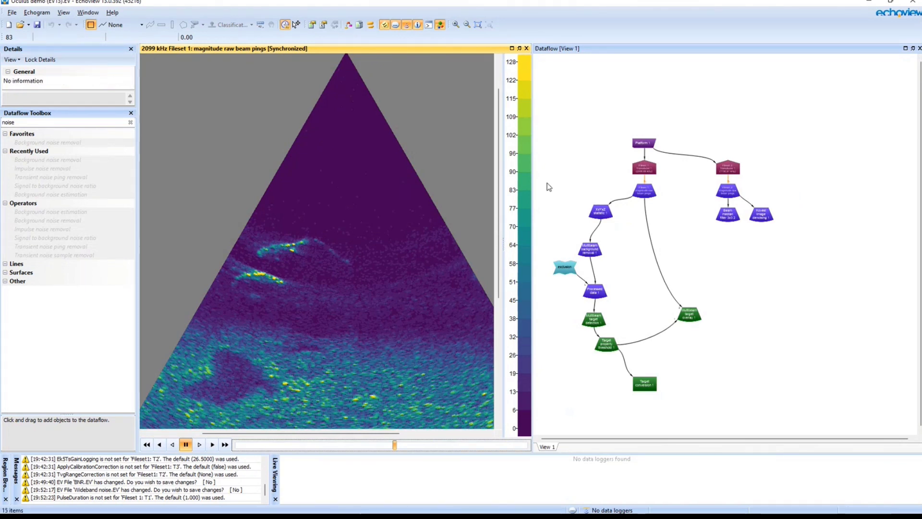
Show the XxYxZ statistic 1 echogram in place of the dataflow and enlarge the fish targets in the raw magnitude echogram for comparison
scroll(601, 221, "up", 5)
scroll(619, 230, "down", 2)
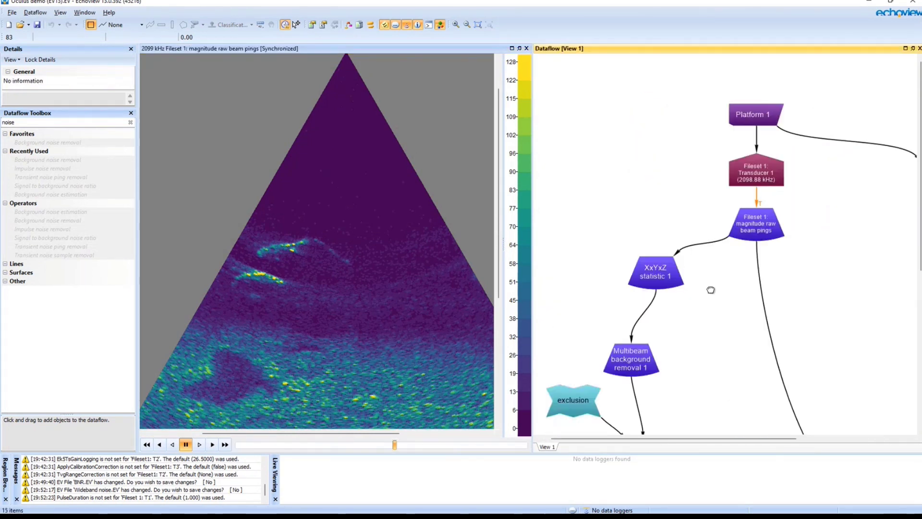
double_click(682, 287)
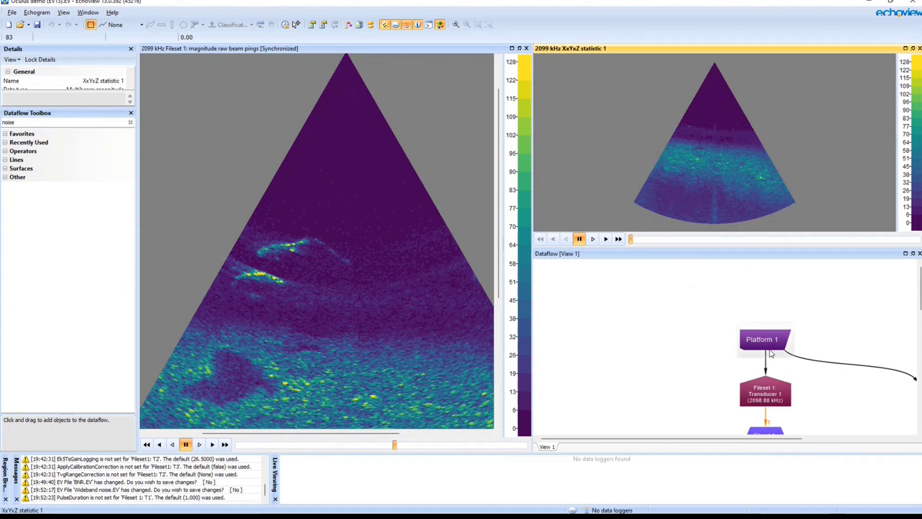
left_click(919, 253)
left_click(212, 214)
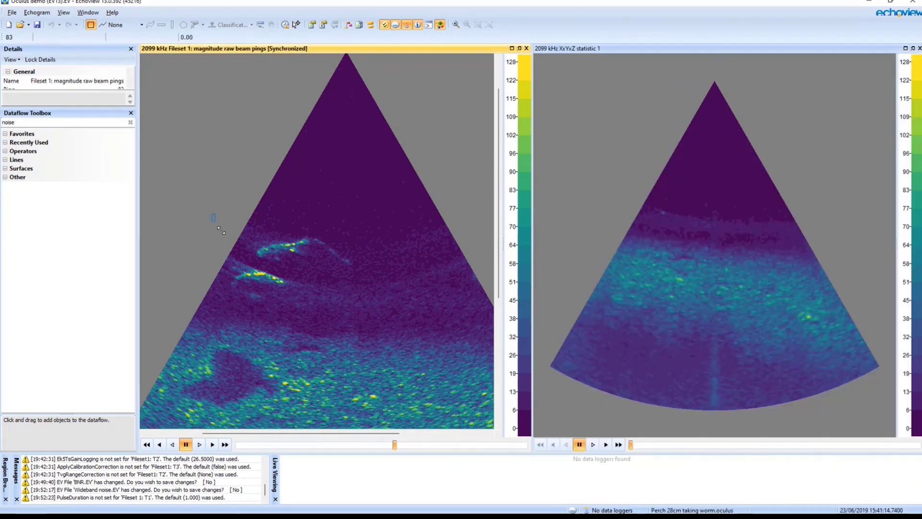
mouse_move(212, 215)
left_mouse_down()
mouse_move(308, 292)
mouse_move(375, 314)
left_mouse_up()
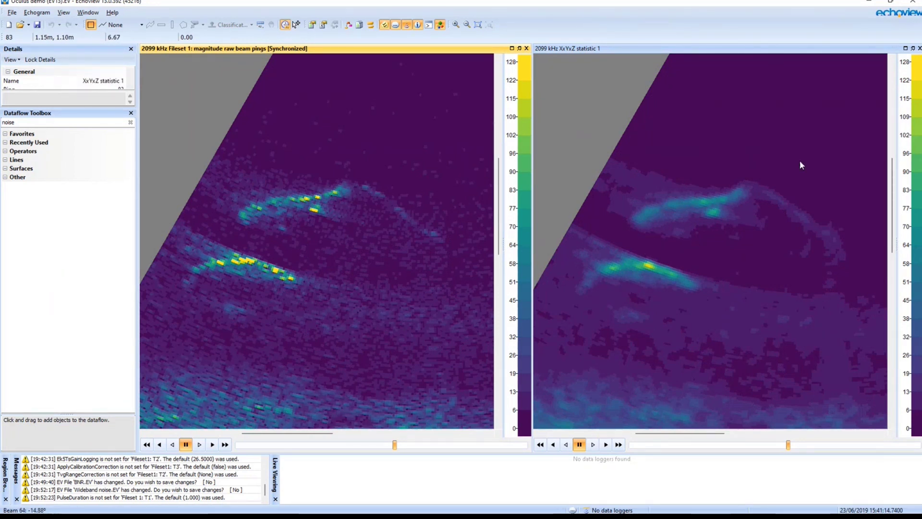
Examine the XxYxZ Statistic settings of XxYxZ statistic 1 and the list of available statistics
right_click(638, 151)
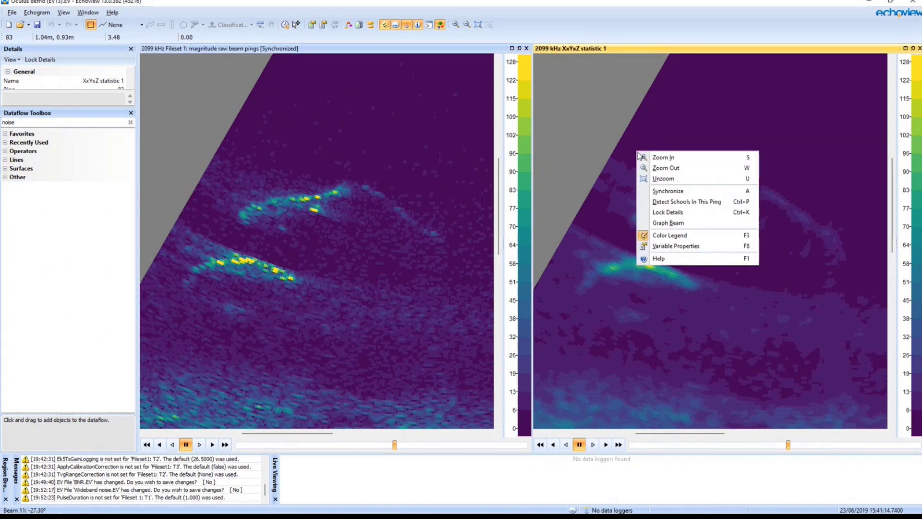
left_click(686, 247)
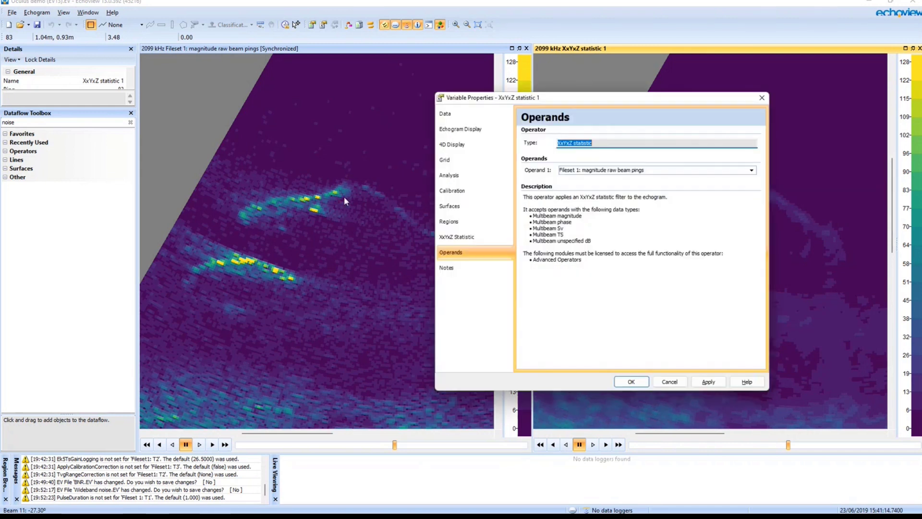
left_click(478, 234)
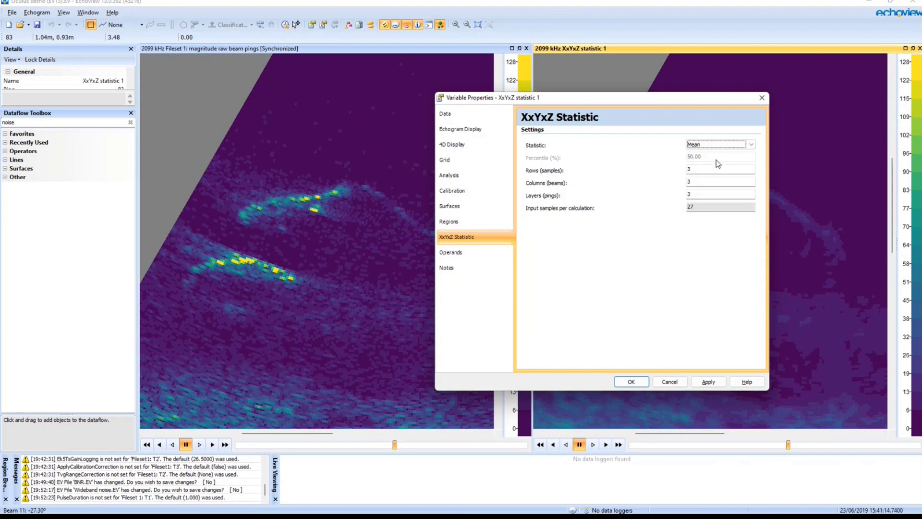
left_click(701, 144)
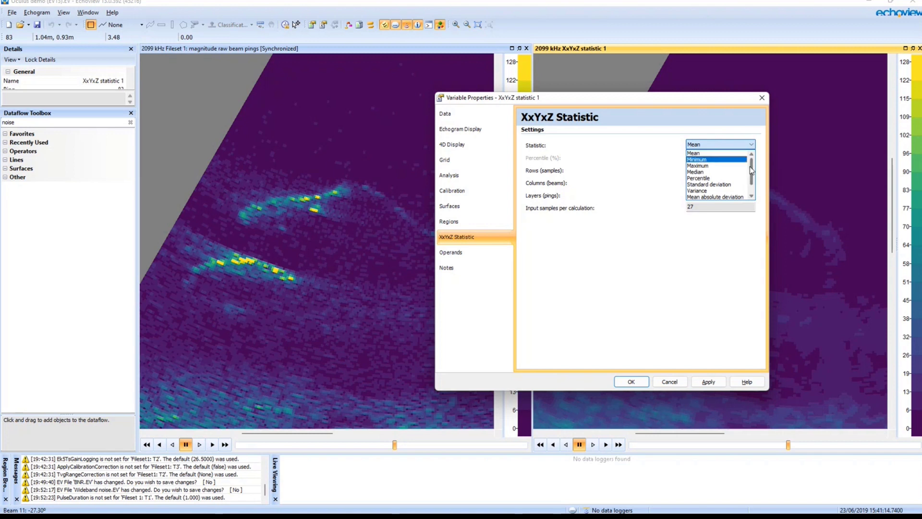
left_click_drag(752, 170, 754, 177)
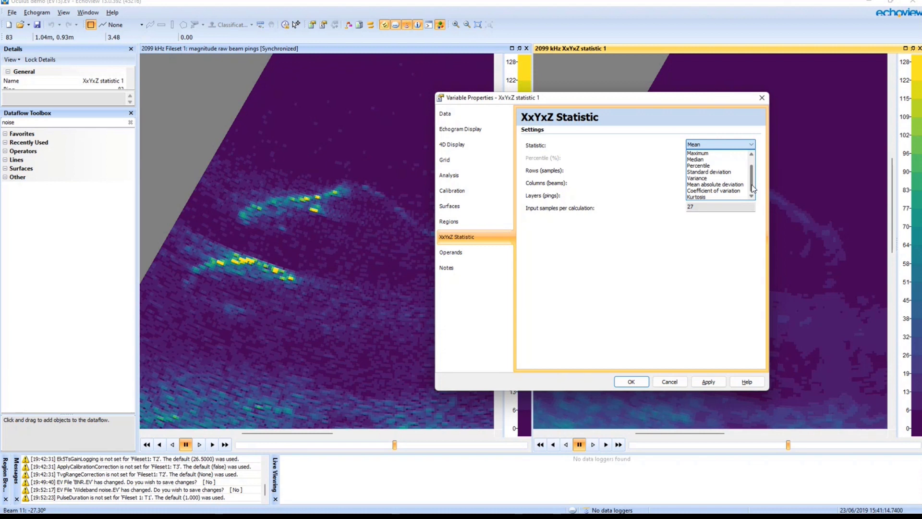
left_click(643, 150)
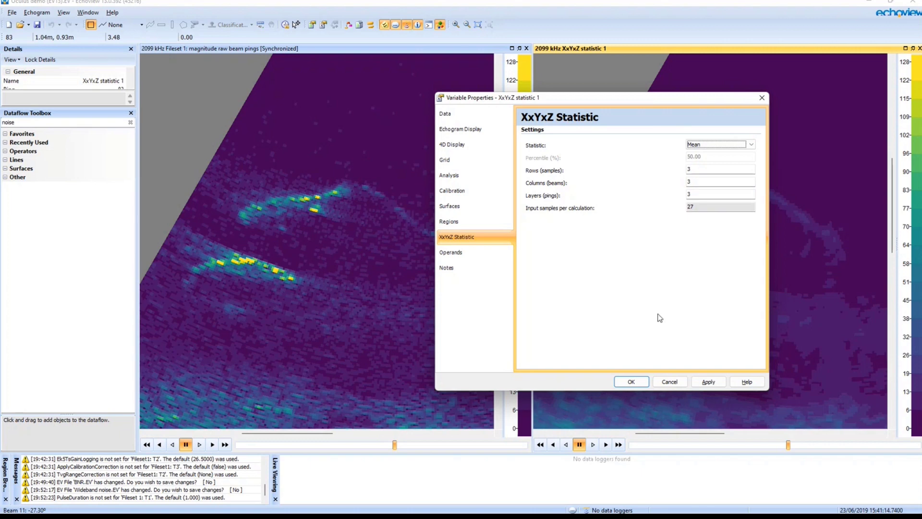
Read the help page on the XxYxZ Statistic operator, including its settings and algorithm sections
left_click(746, 382)
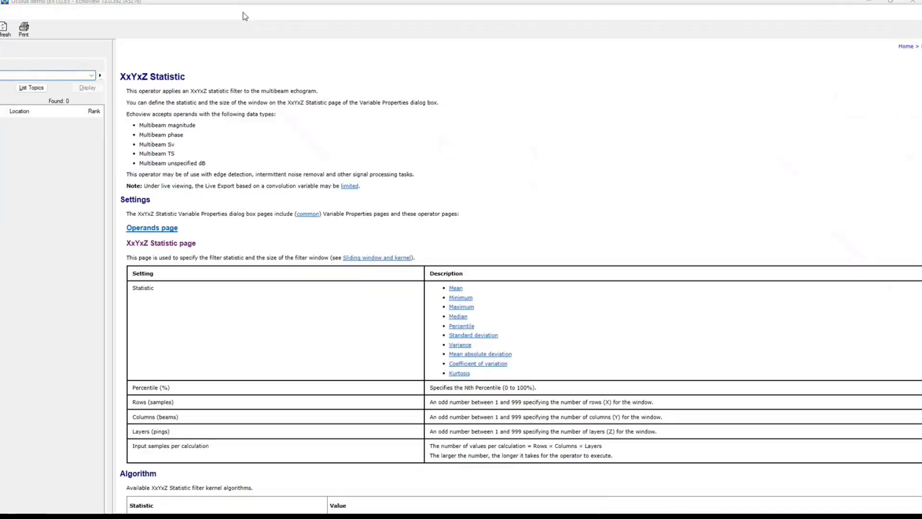
scroll(538, 295, "down", 10)
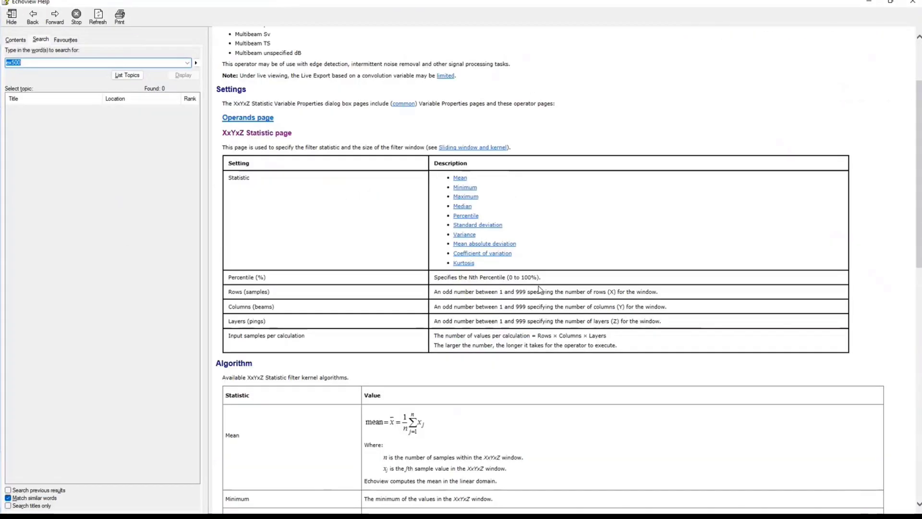
scroll(552, 282, "down", 3)
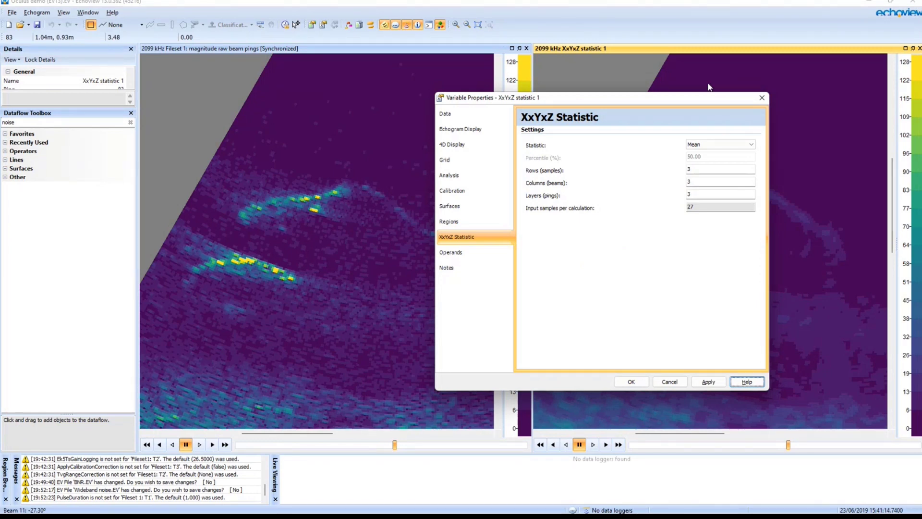
left_click_drag(682, 100, 601, 310)
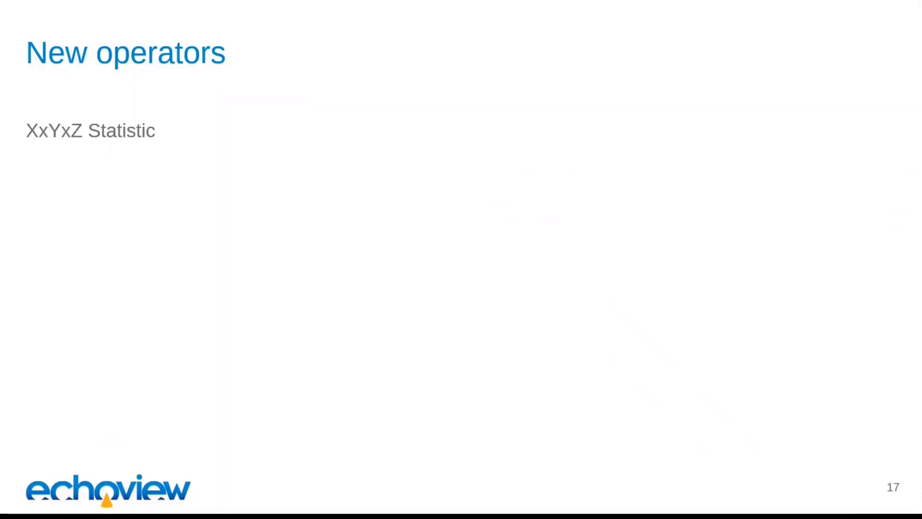
key("Right")
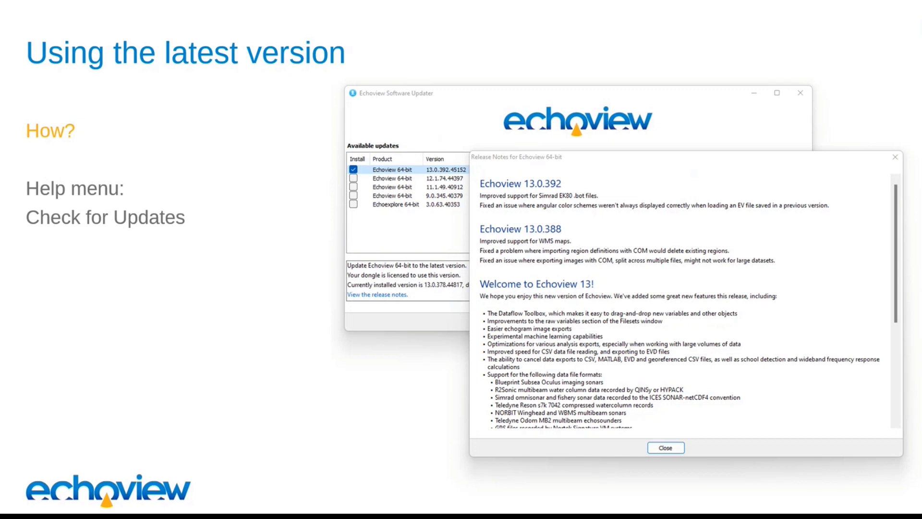
key("Right")
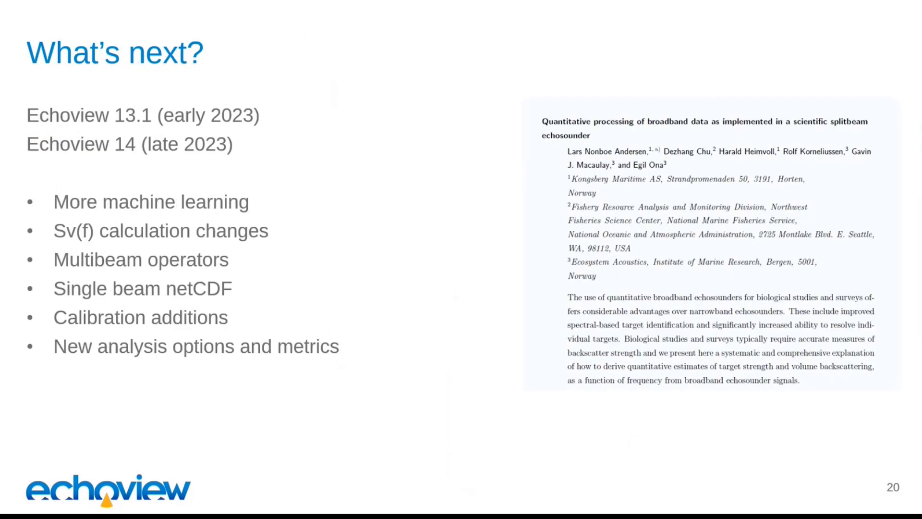